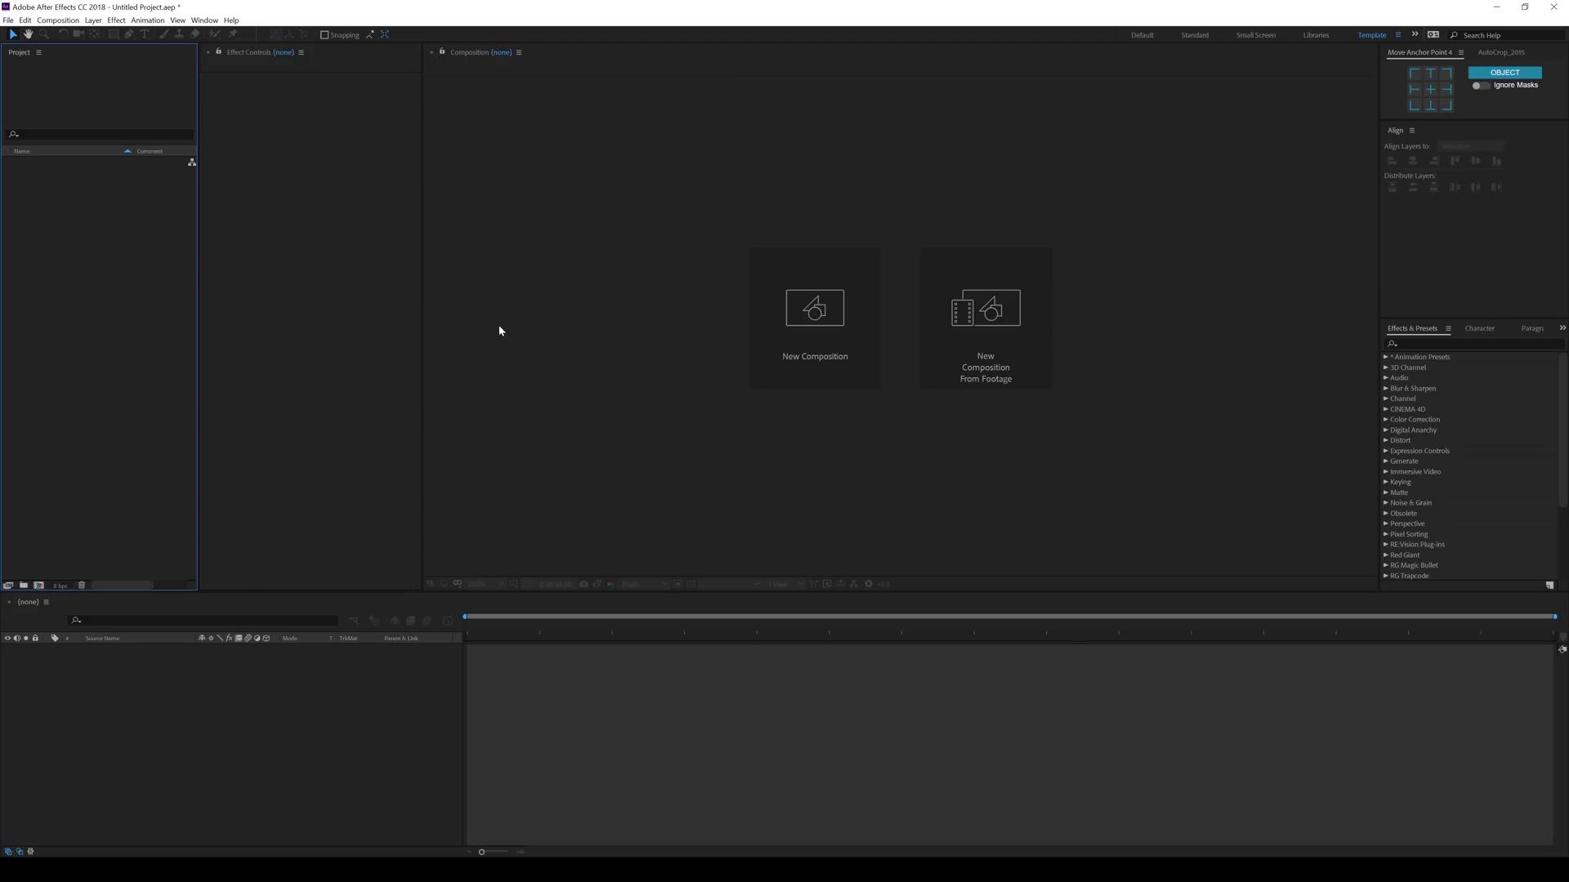
Create a 1920×1080 composition named Main
{"action": "left_click", "coordinate": [816, 341]}
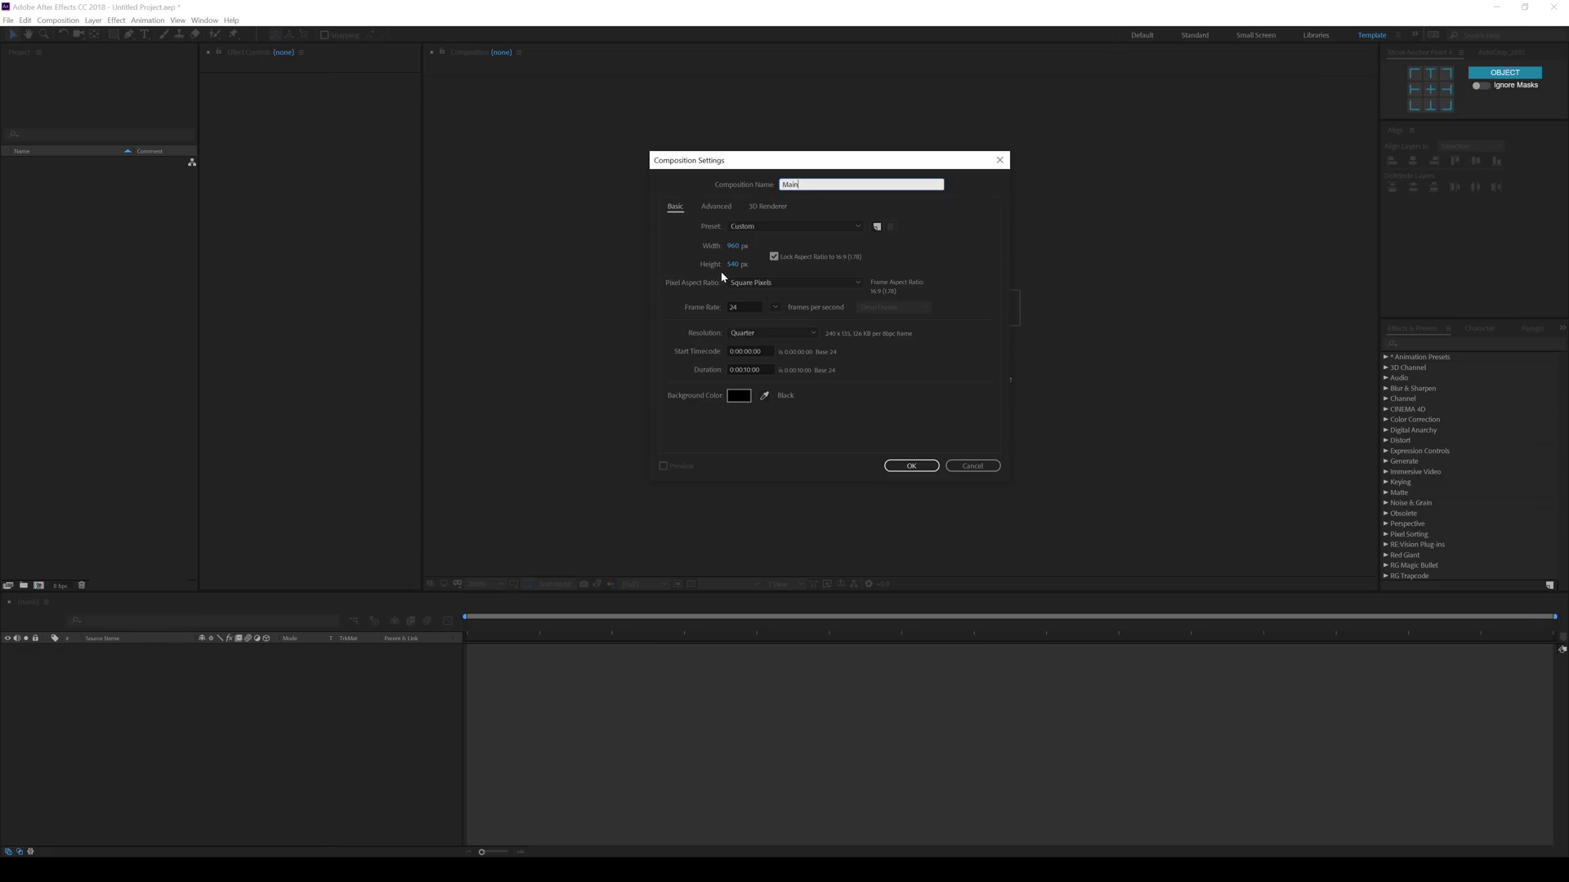
{"action": "left_click", "coordinate": [733, 246]}
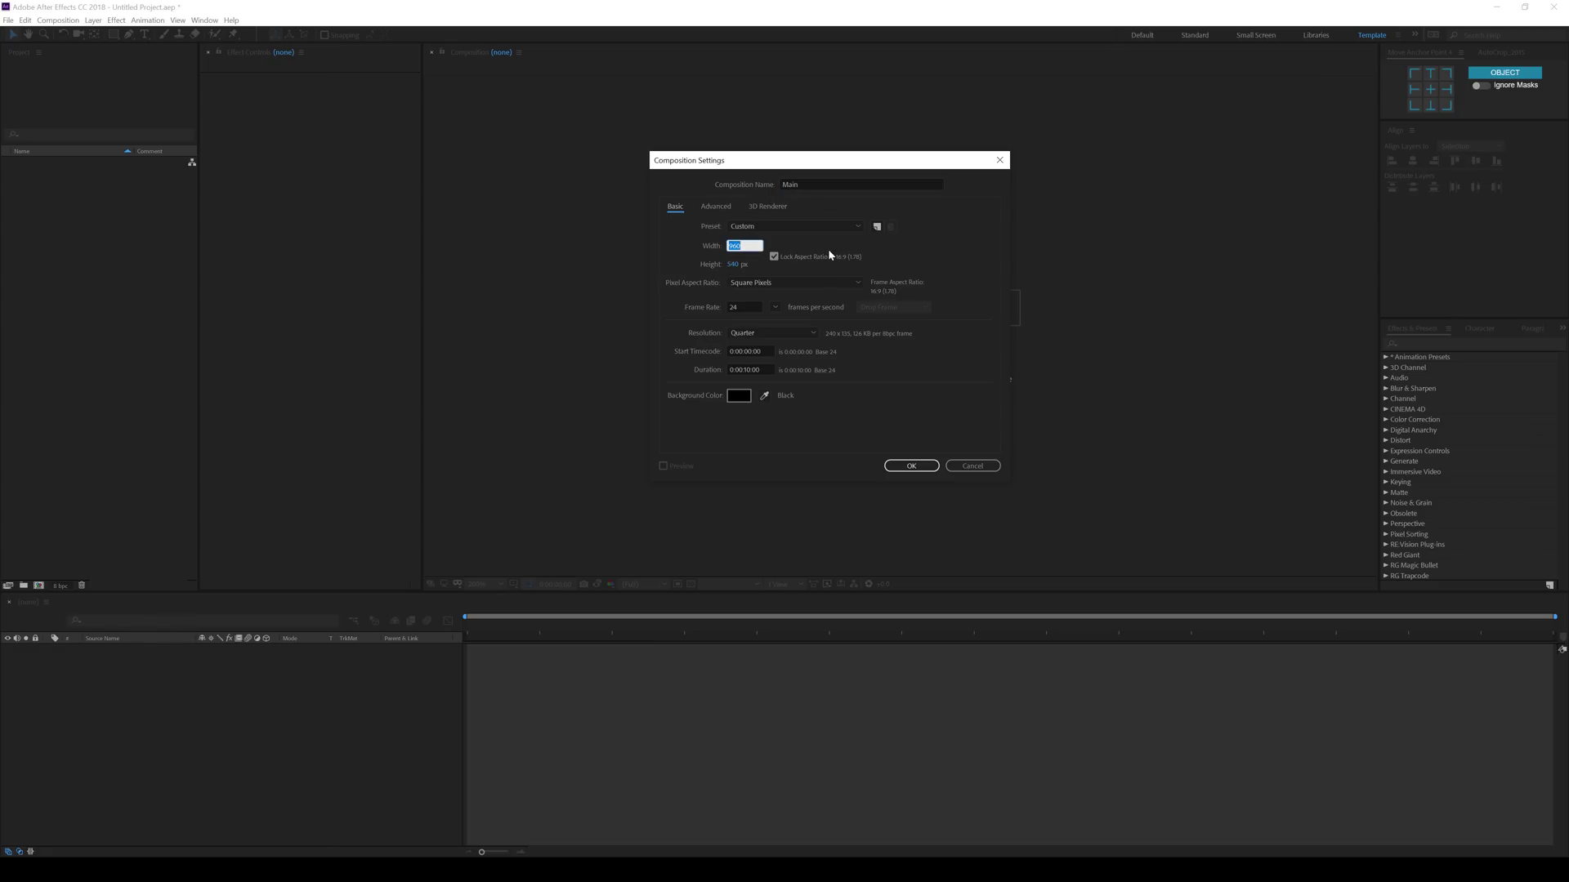
{"action": "type", "text": "1920"}
{"action": "left_click", "coordinate": [908, 465]}
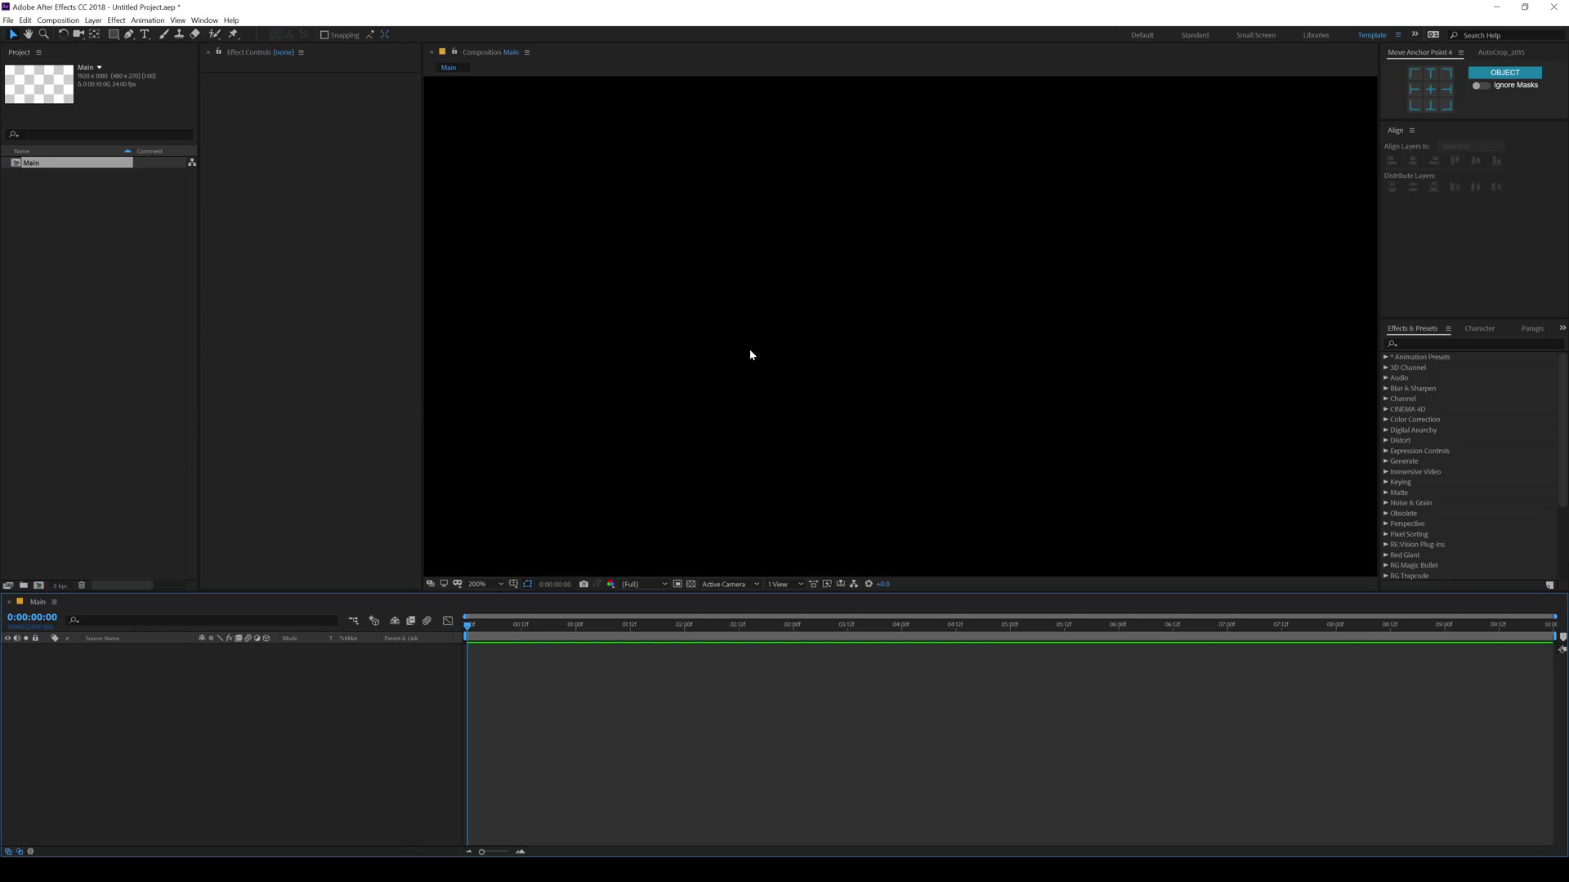
Add a second HDTV 1080 composition named Gradient
{"action": "scroll", "coordinate": [751, 354], "scroll_direction": "down", "scroll_amount": 2}
{"action": "left_click", "coordinate": [90, 449]}
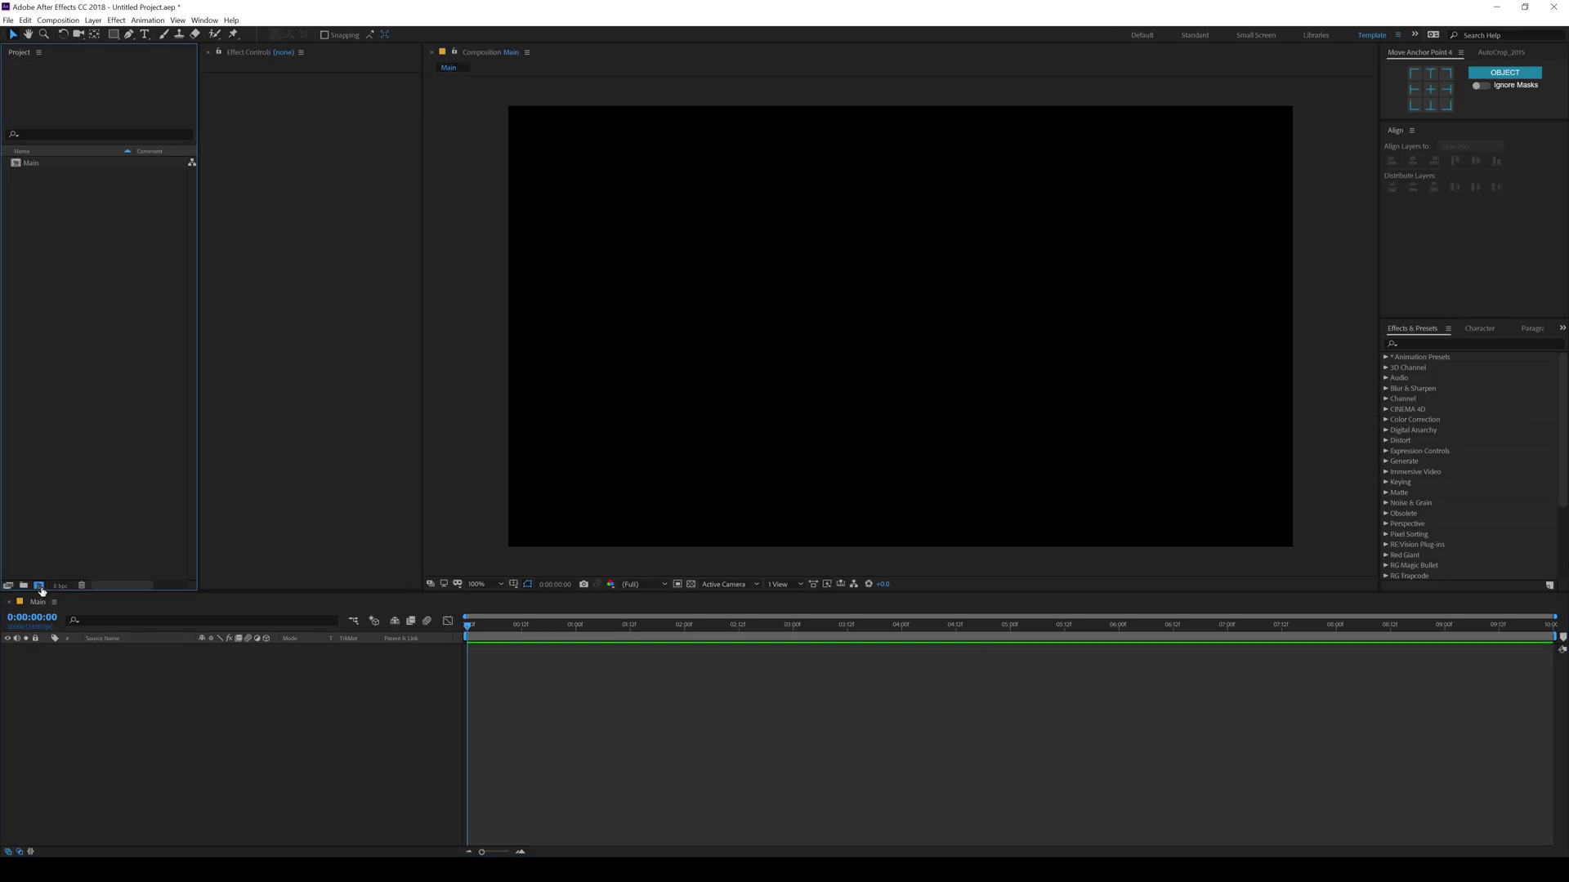
{"action": "left_click", "coordinate": [40, 586]}
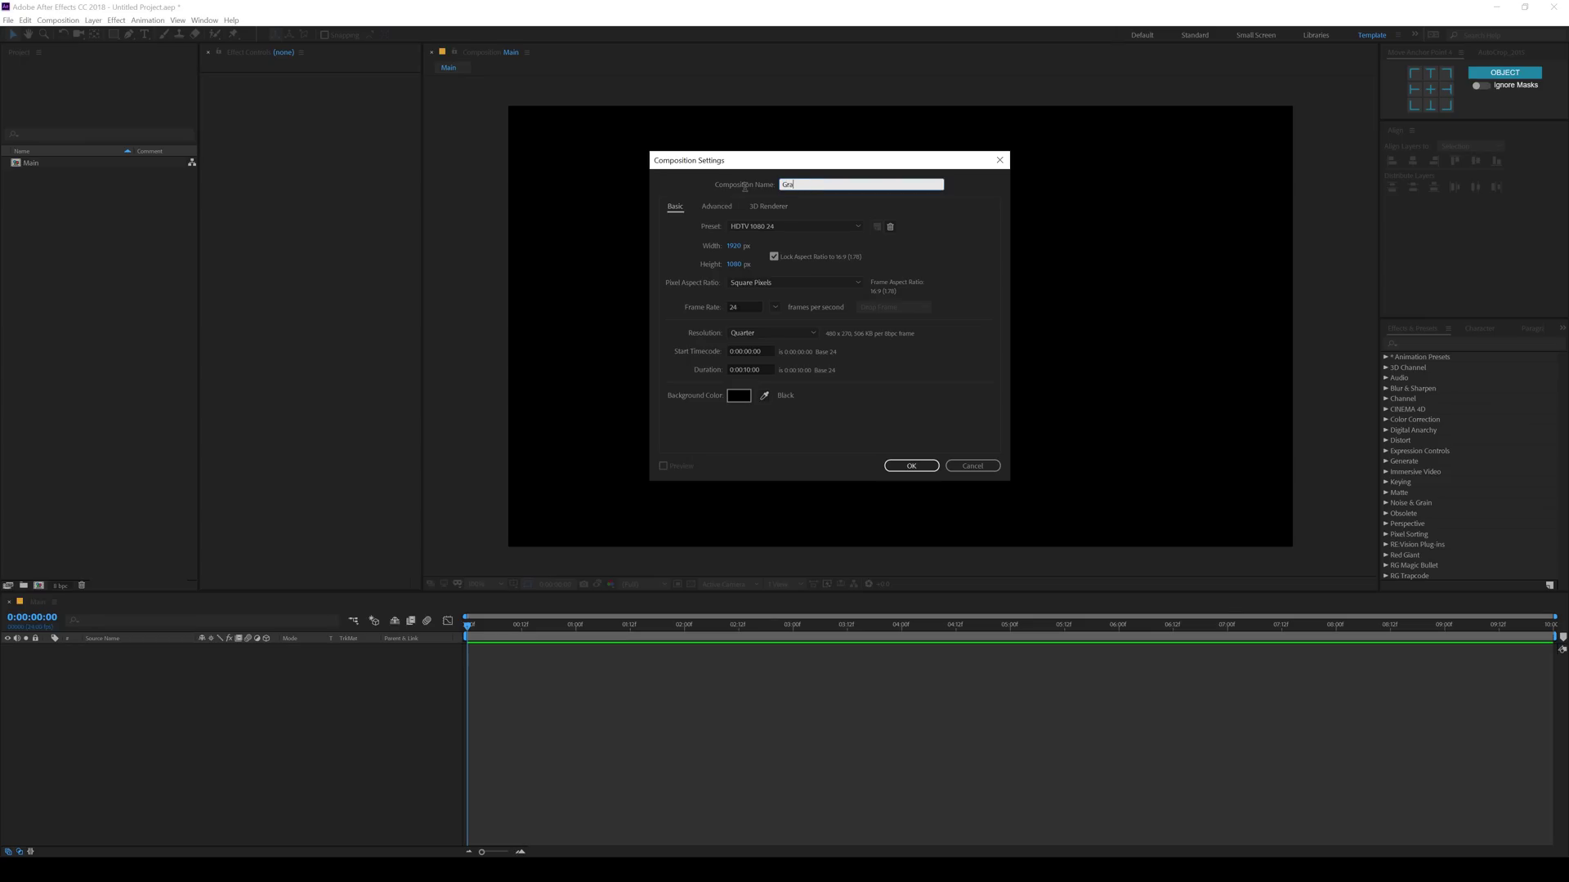
{"action": "left_click", "coordinate": [911, 464]}
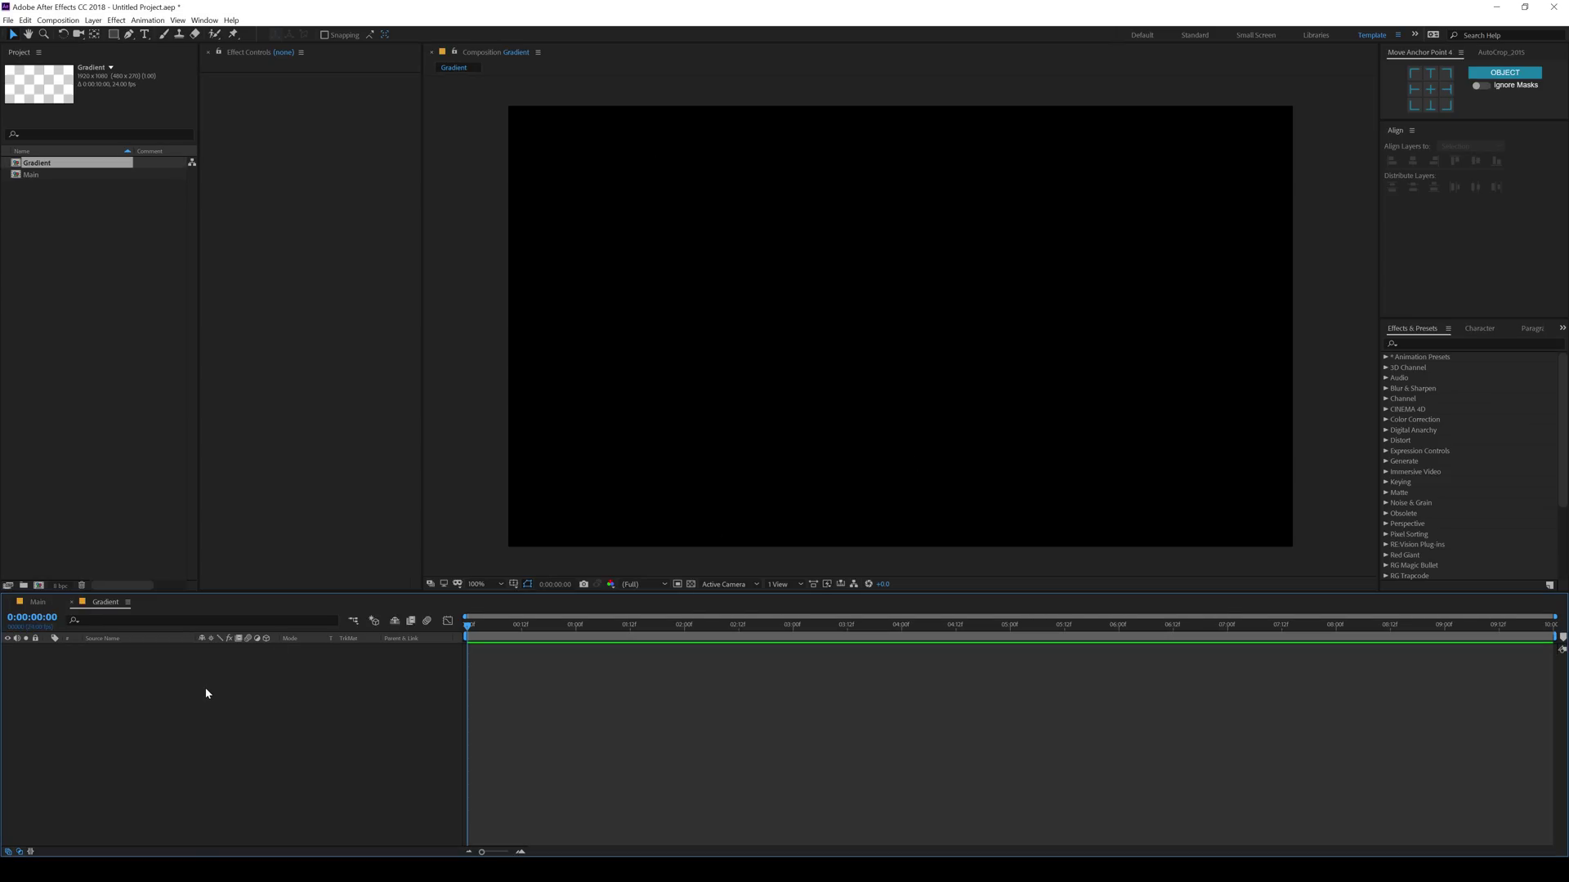
Draw a white circle with the Ellipse Tool near the Gradient comp's top-left corner
{"action": "left_click", "coordinate": [113, 34]}
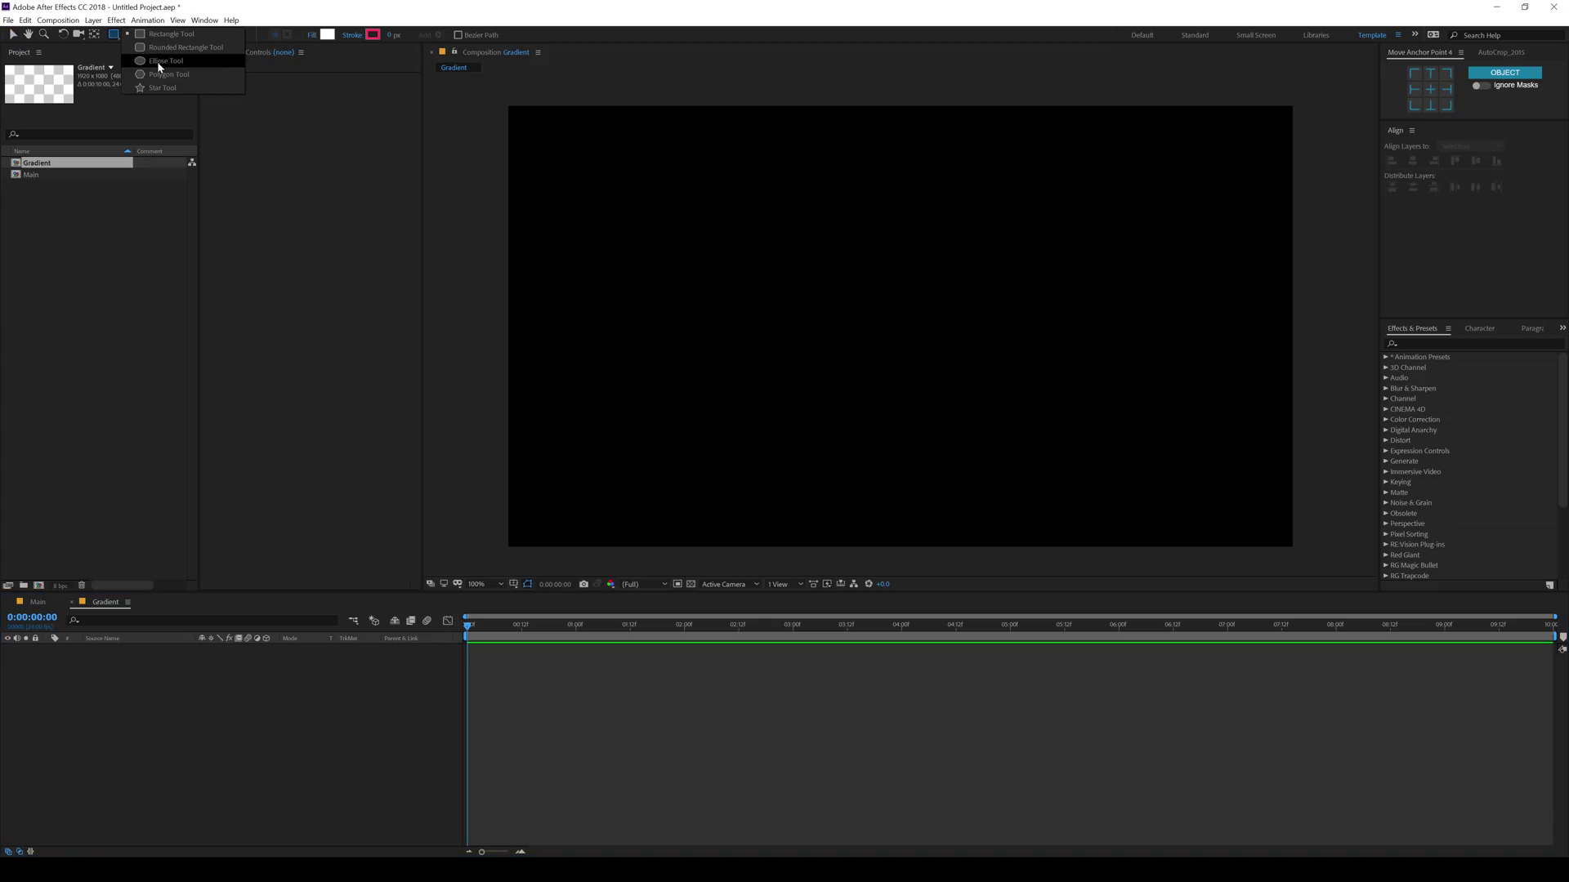
{"action": "left_click", "coordinate": [160, 61]}
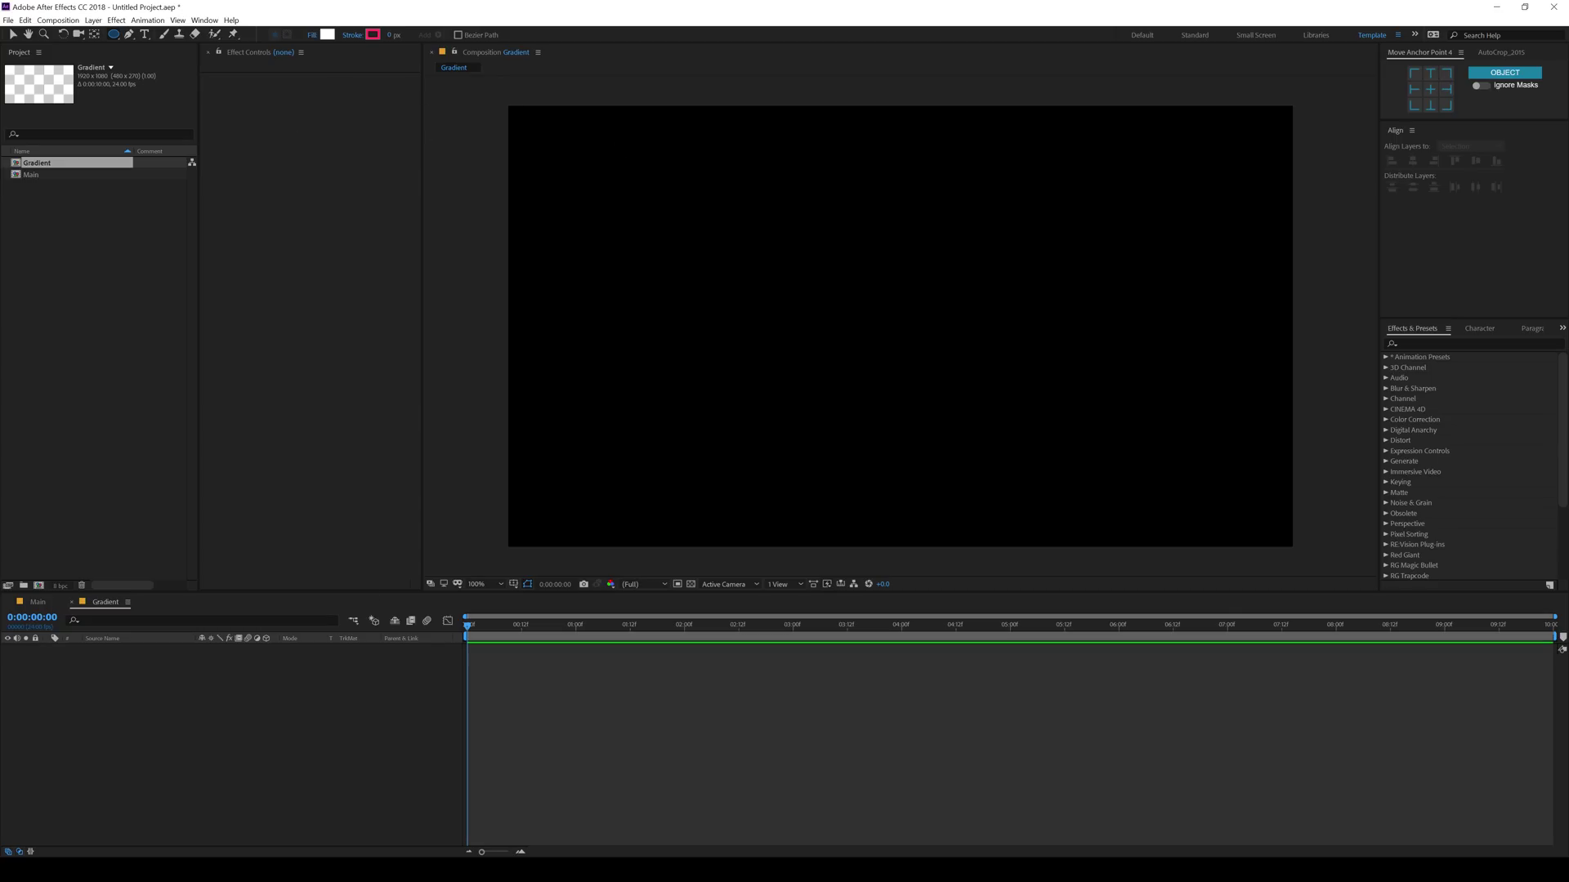
{"action": "key", "text": "alt+Tab"}
{"action": "left_click_drag", "start_coordinate": [667, 249], "coordinate": [949, 262]}
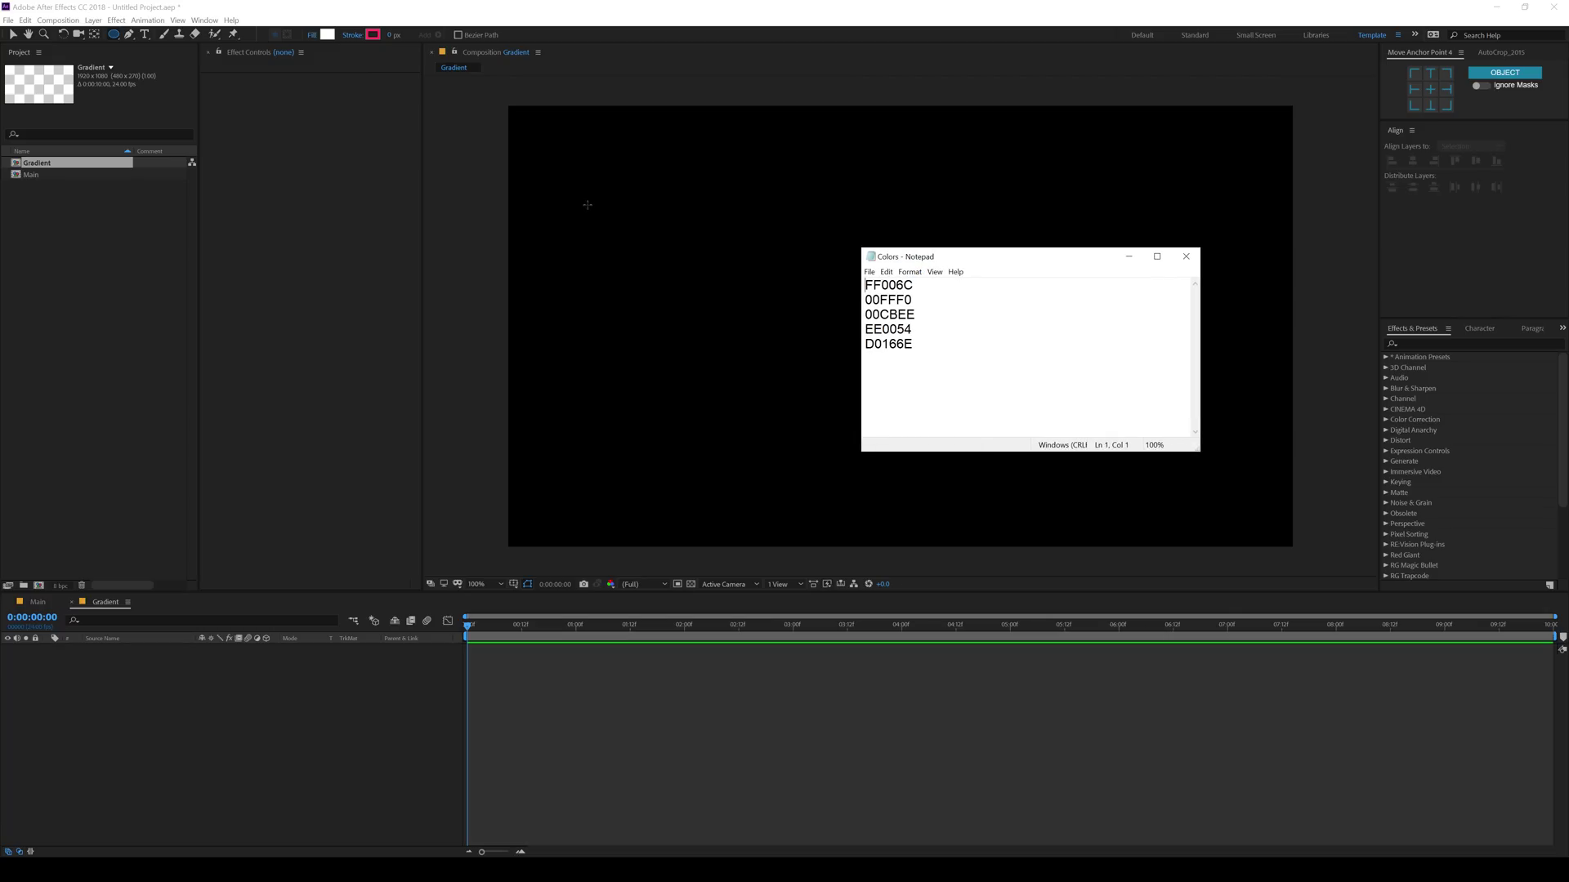
{"action": "mouse_move", "coordinate": [555, 144]}
{"action": "left_mouse_down"}
{"action": "mouse_move", "coordinate": [672, 259]}
{"action": "mouse_move", "coordinate": [656, 237]}
{"action": "left_mouse_up"}
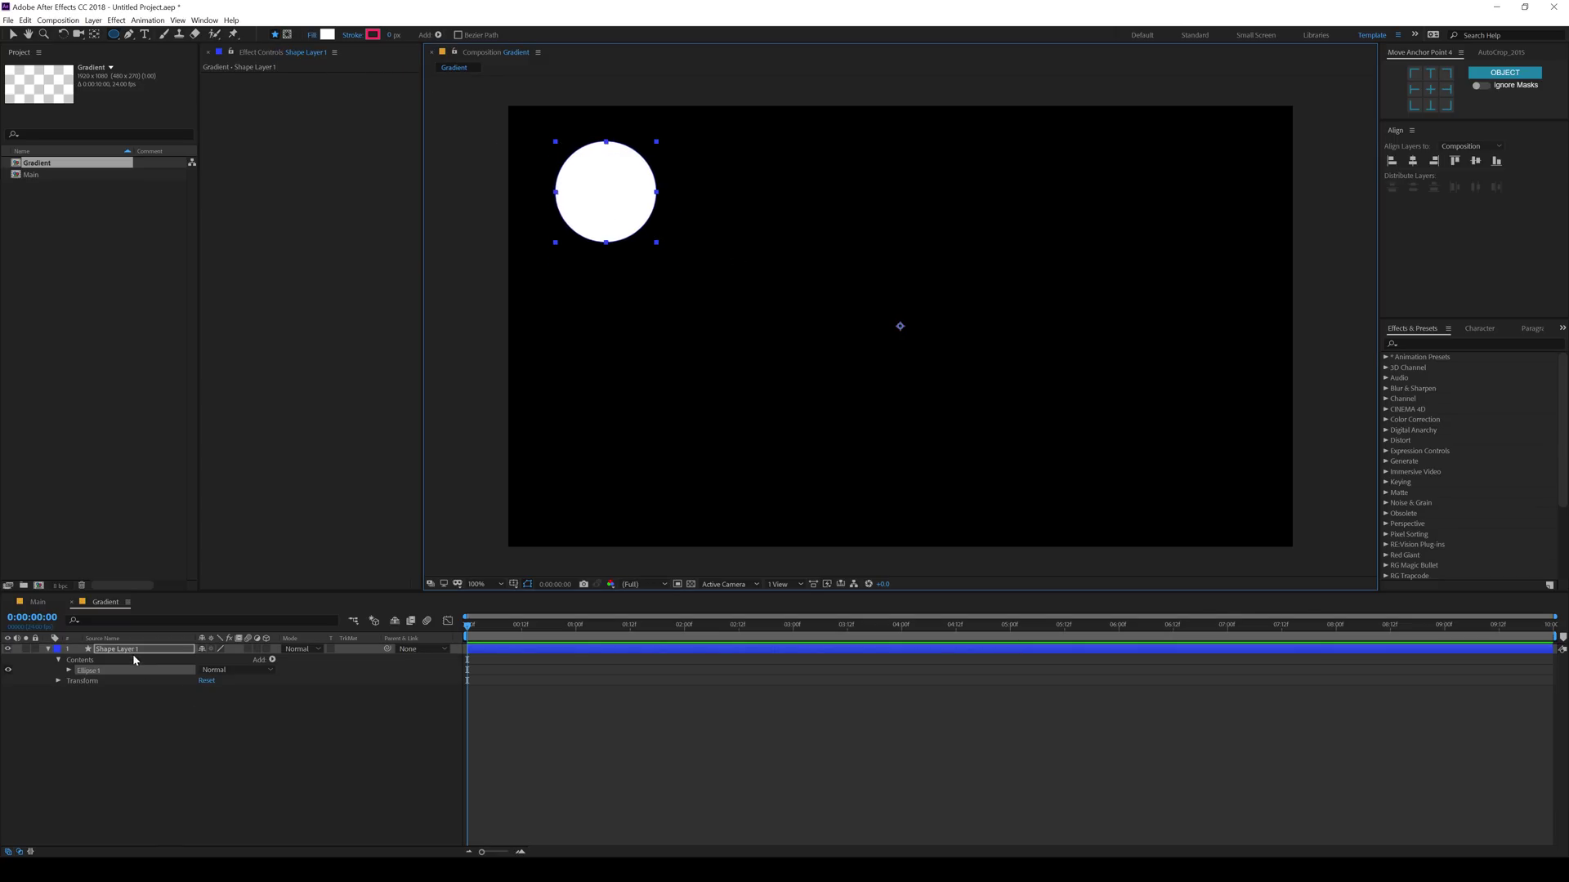
Apply Fill and Drop Shadow to the circle, with a purple shadow pushed farther out
{"action": "left_click", "coordinate": [1408, 343]}
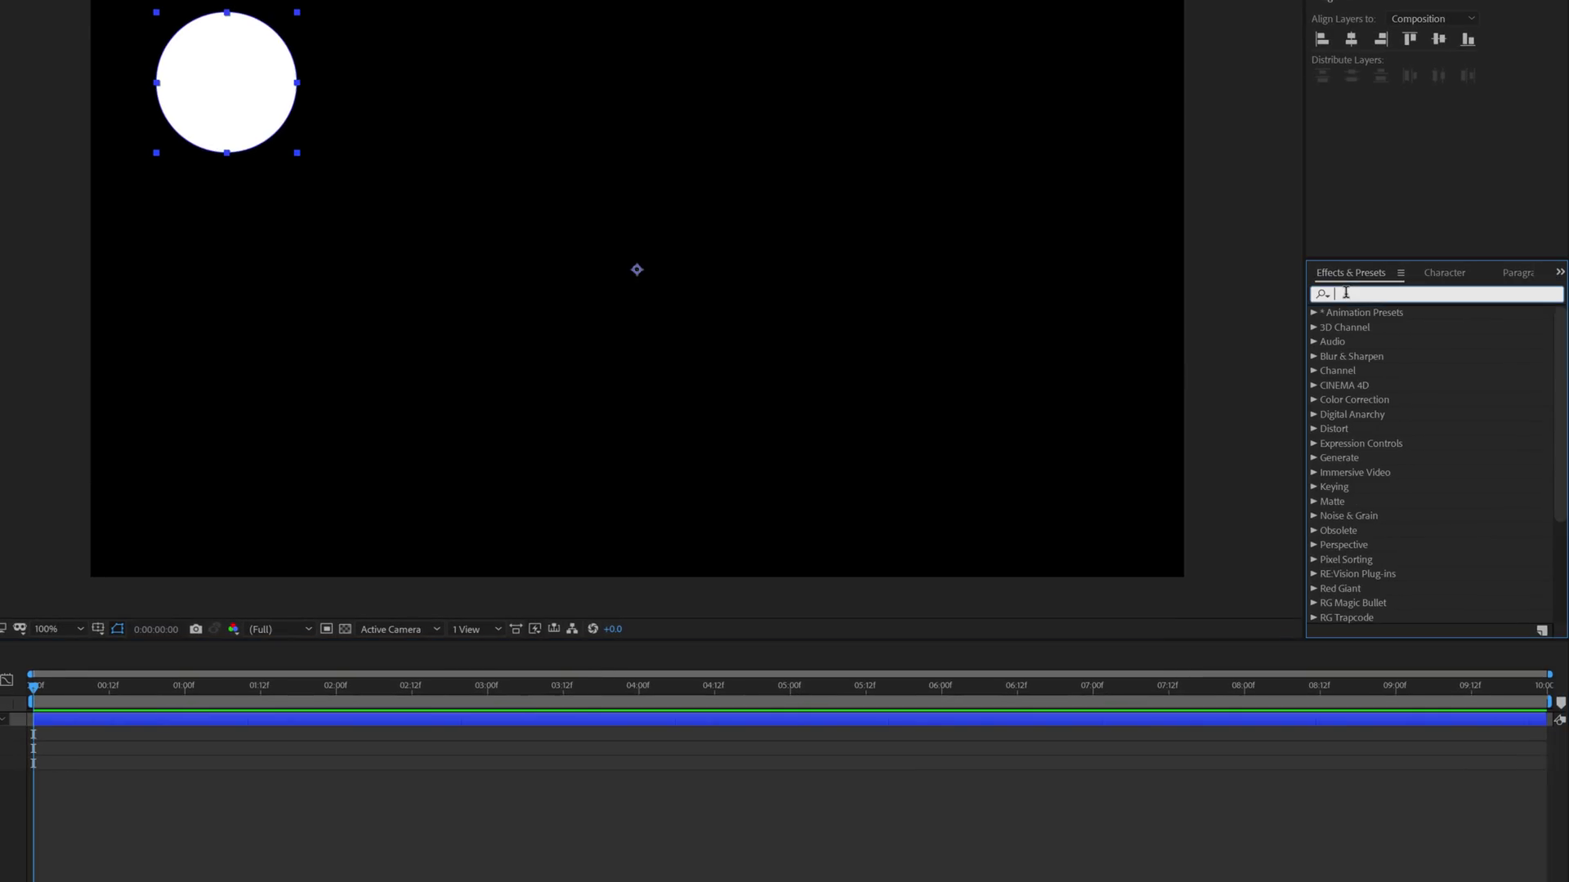
{"action": "type", "text": "fill"}
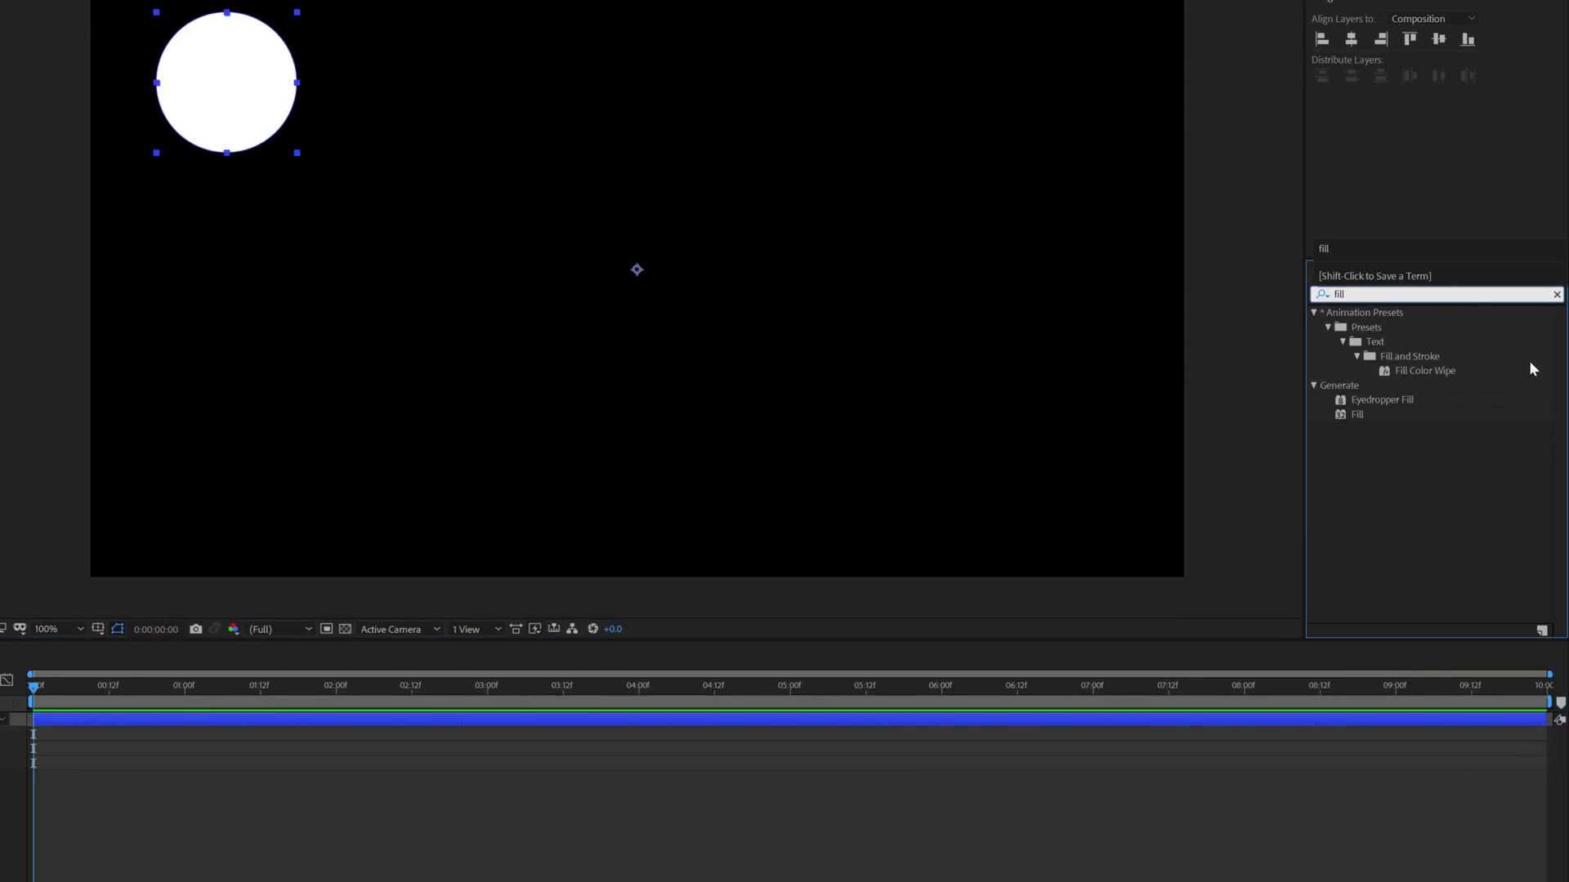
{"action": "left_click_drag", "start_coordinate": [1350, 422], "coordinate": [308, 164]}
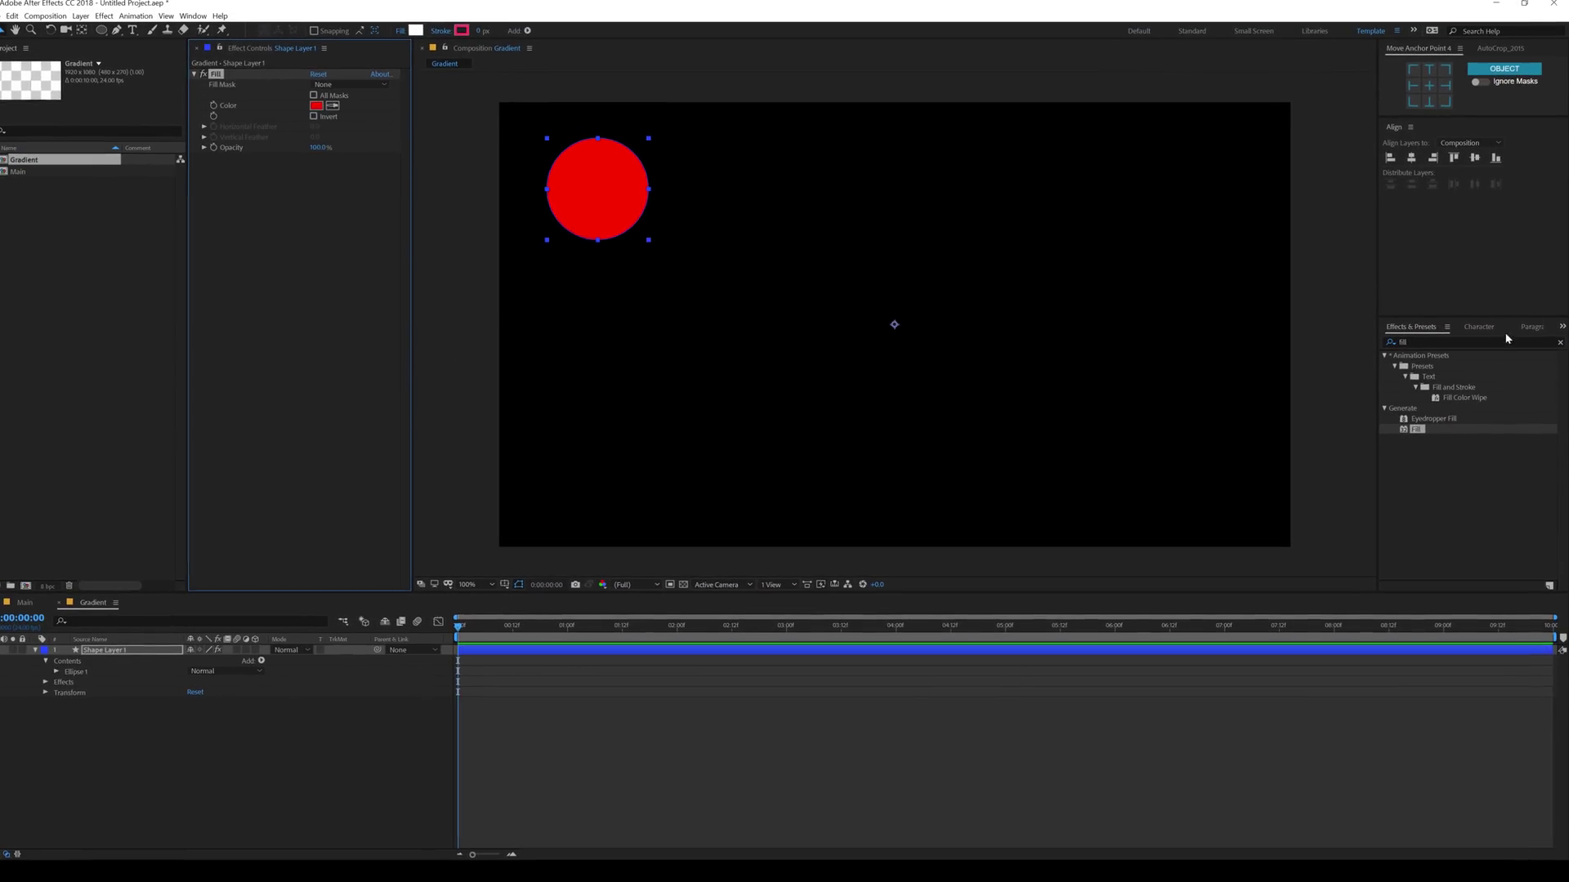
{"action": "type", "text": "drop"}
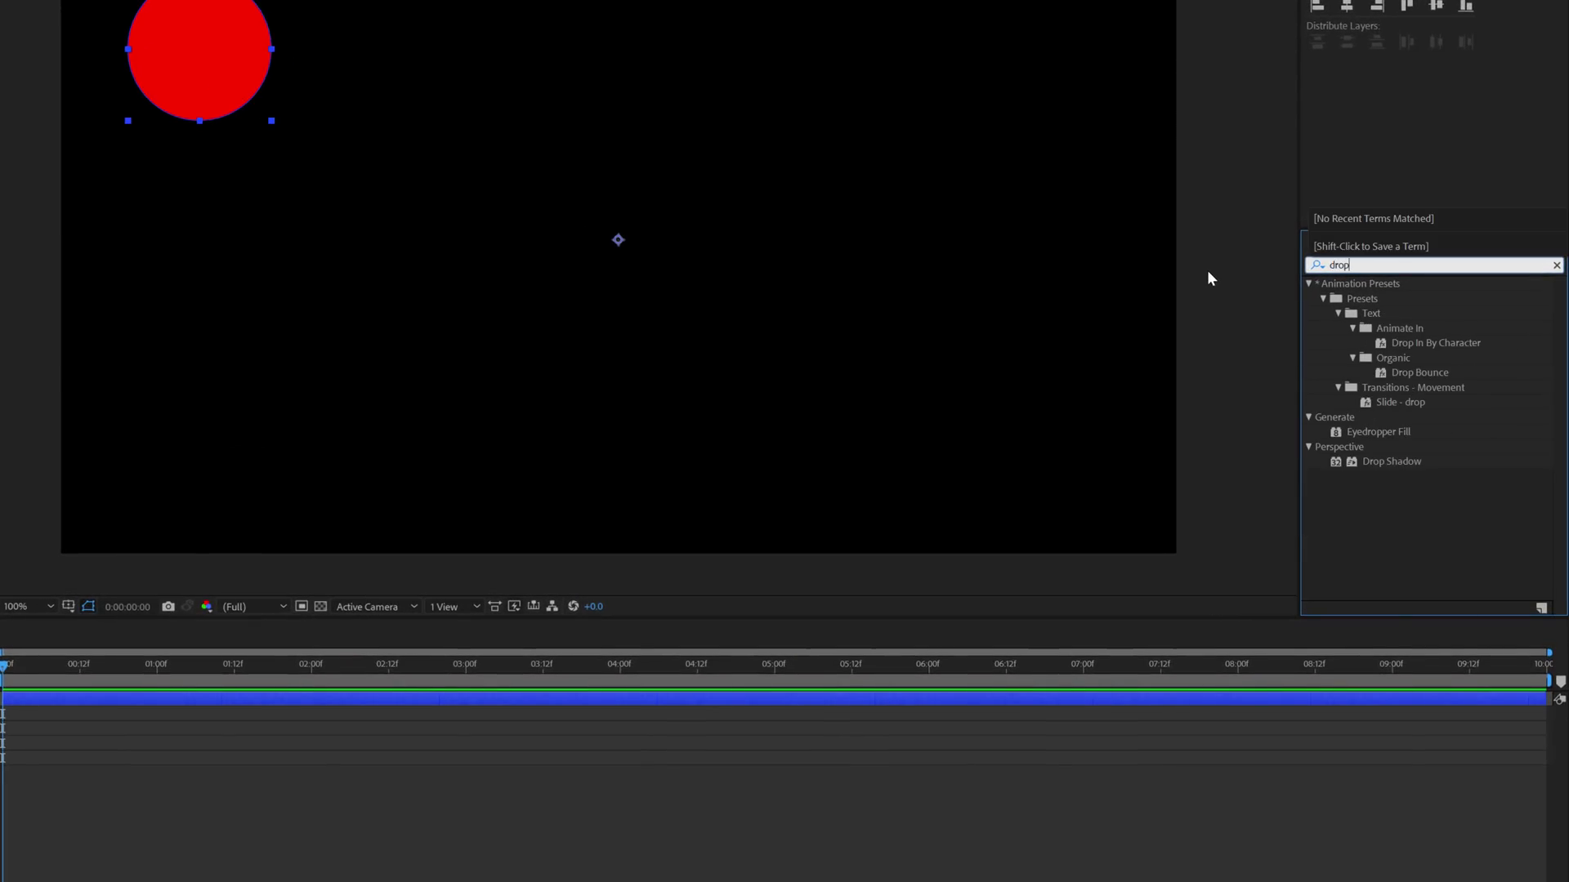
{"action": "double_click", "coordinate": [1384, 463]}
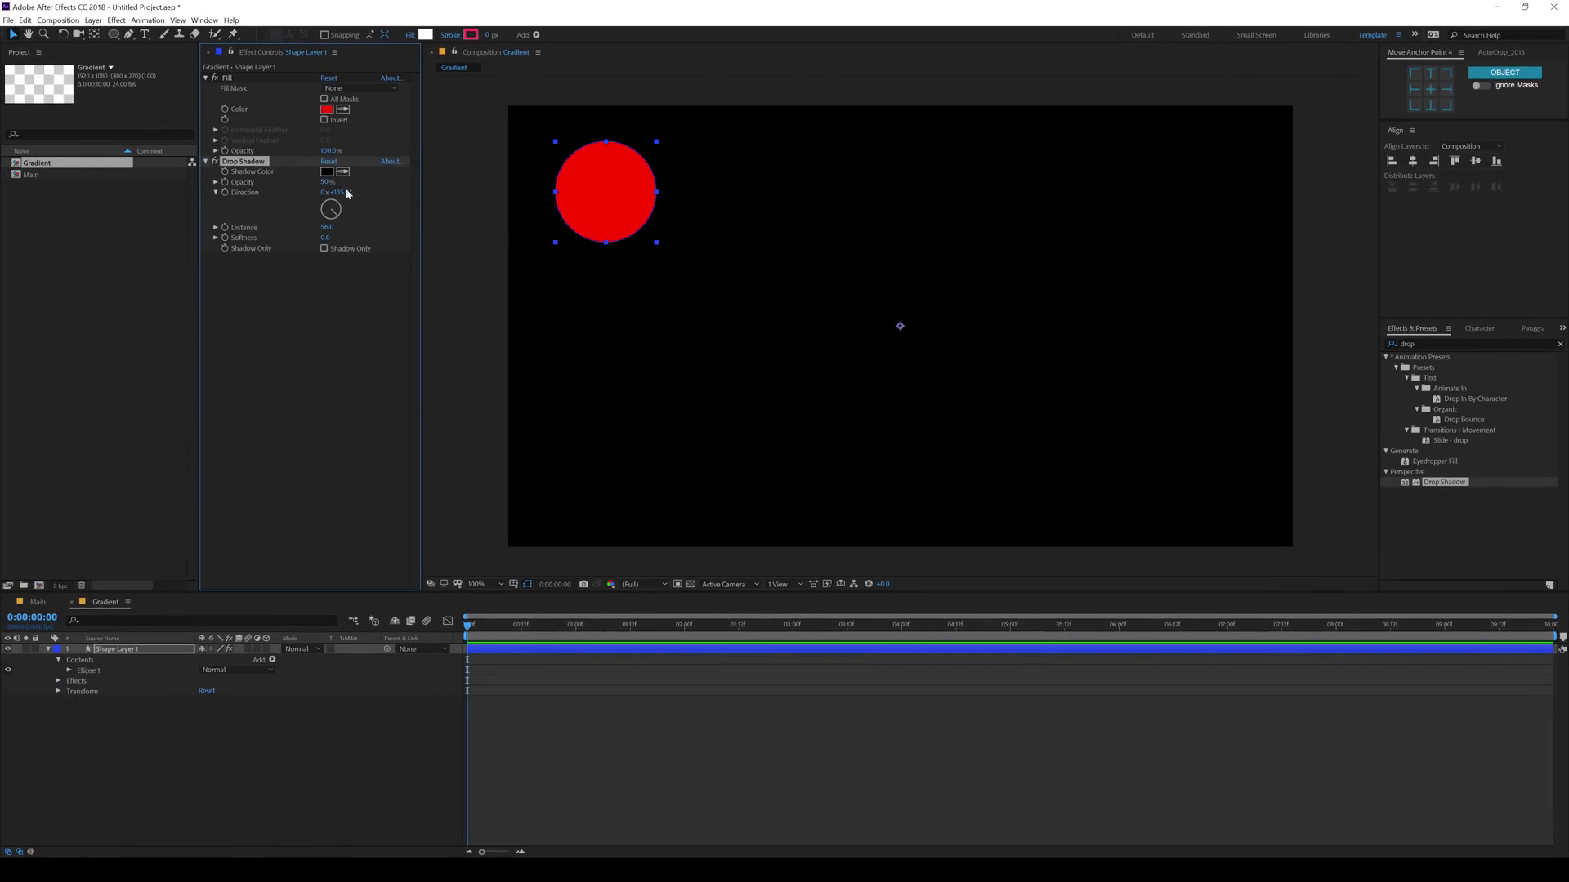
{"action": "left_click", "coordinate": [327, 173]}
{"action": "left_click", "coordinate": [654, 314]}
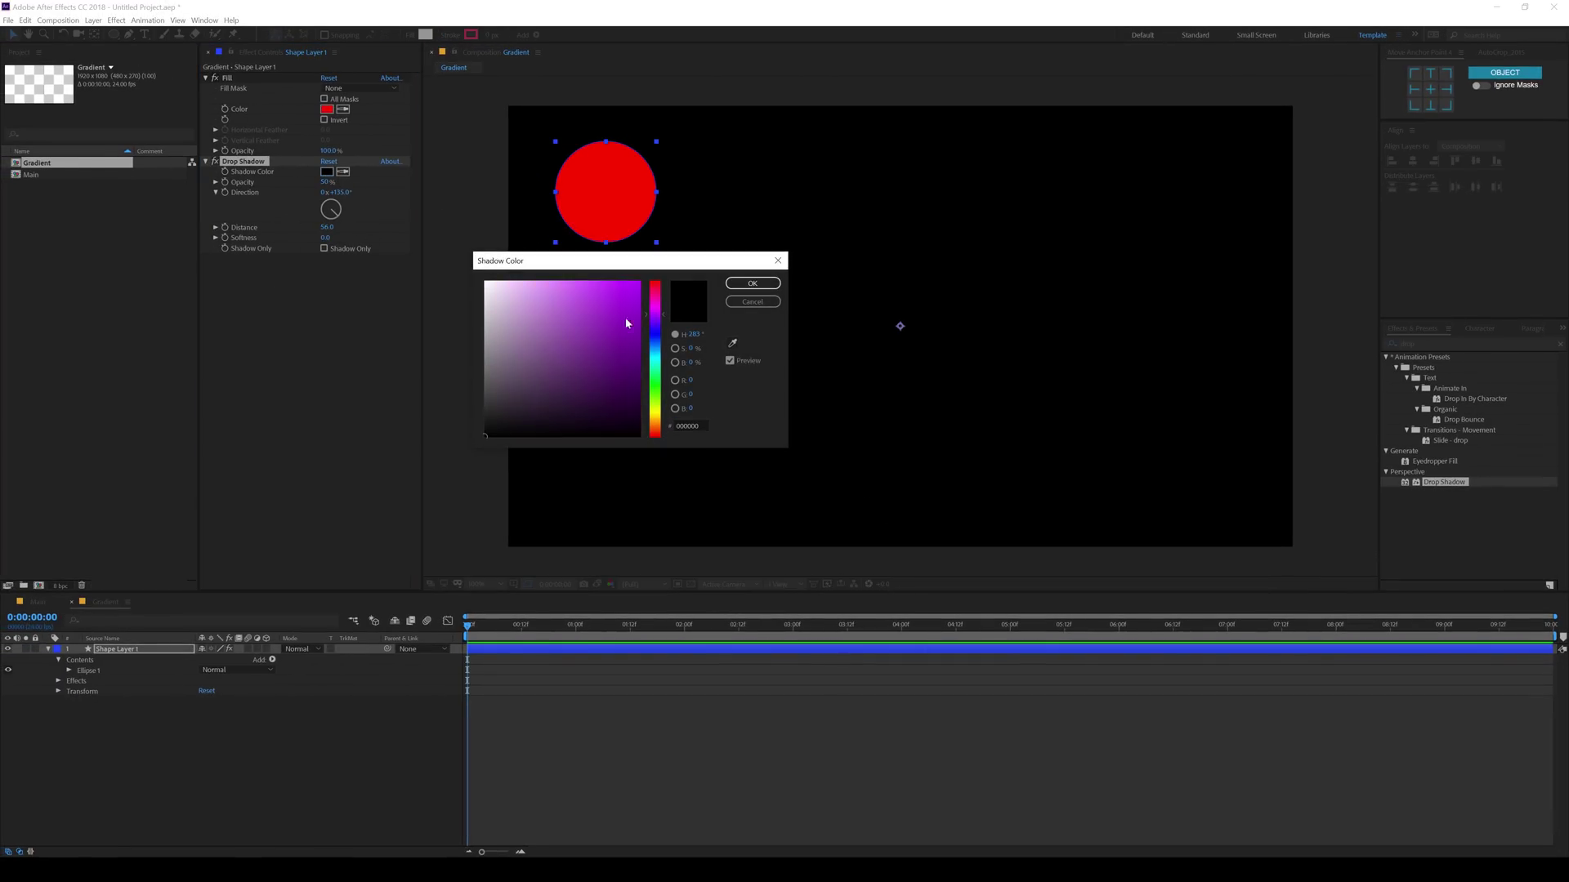
{"action": "left_click", "coordinate": [752, 284]}
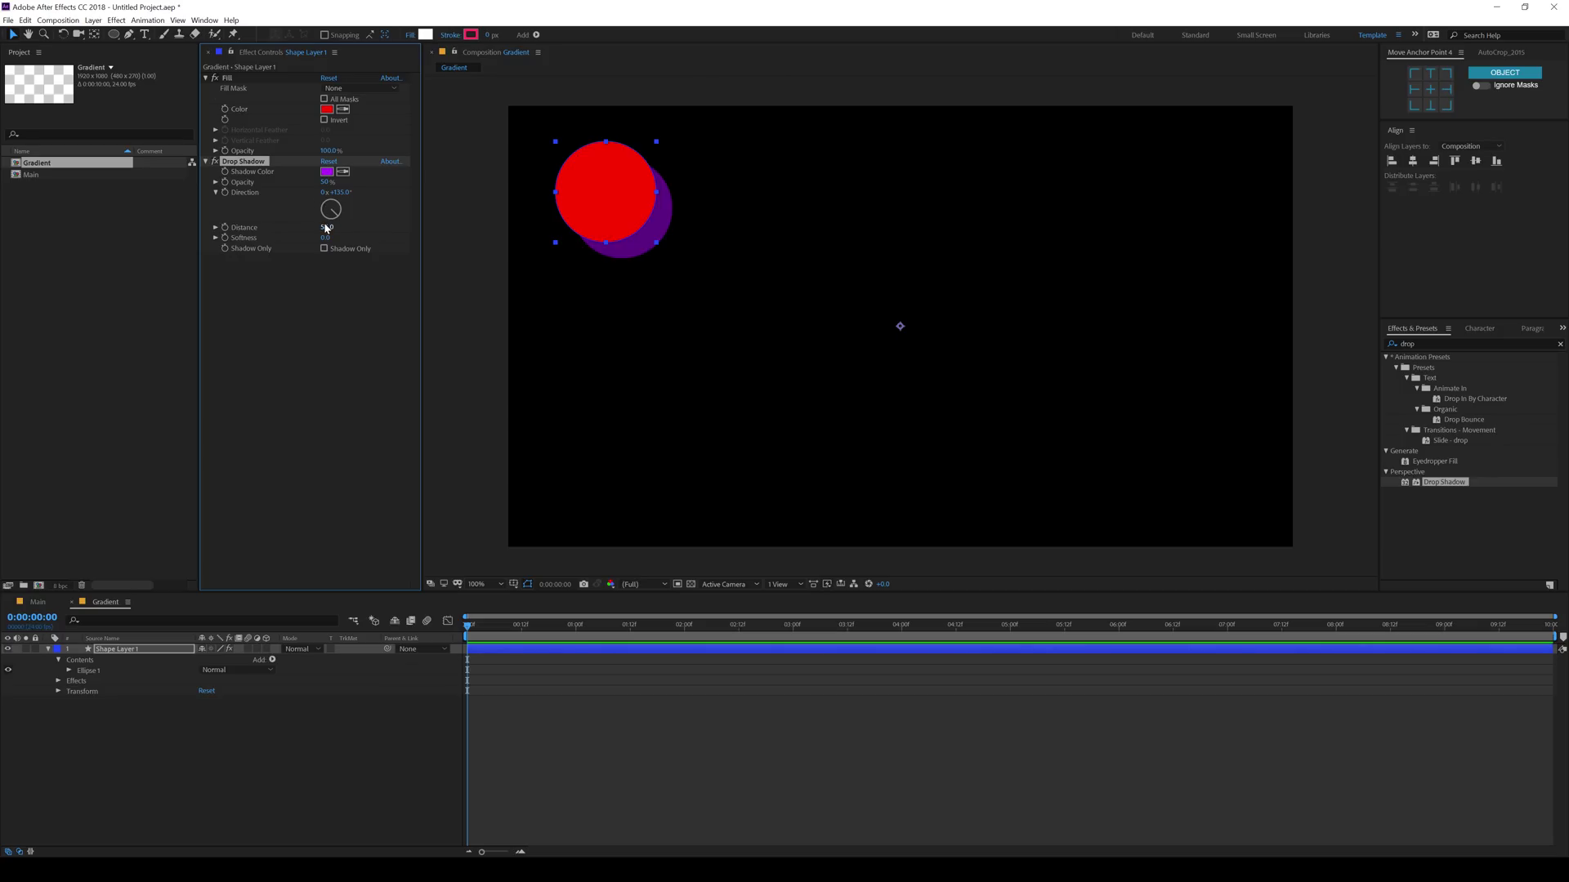
{"action": "left_click_drag", "start_coordinate": [326, 228], "coordinate": [344, 227]}
Set the circle's Fill colour to FF006C
{"action": "key", "text": "alt+Tab"}
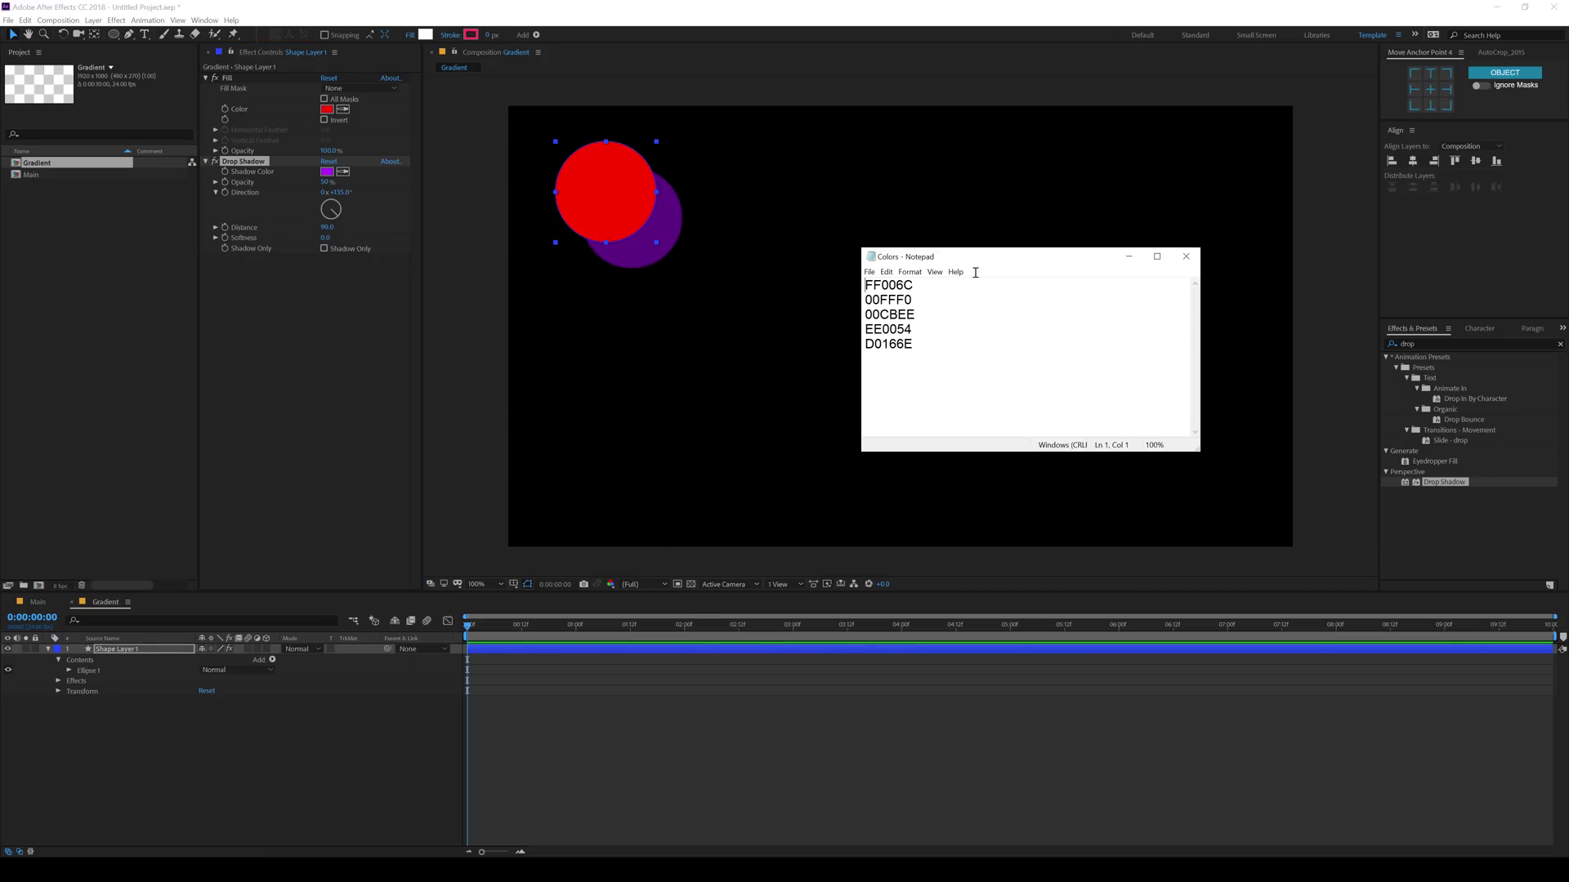
{"action": "left_click_drag", "start_coordinate": [908, 285], "coordinate": [786, 292]}
{"action": "key", "text": "ctrl+c"}
{"action": "left_click", "coordinate": [327, 110]}
{"action": "key", "text": "ctrl+v"}
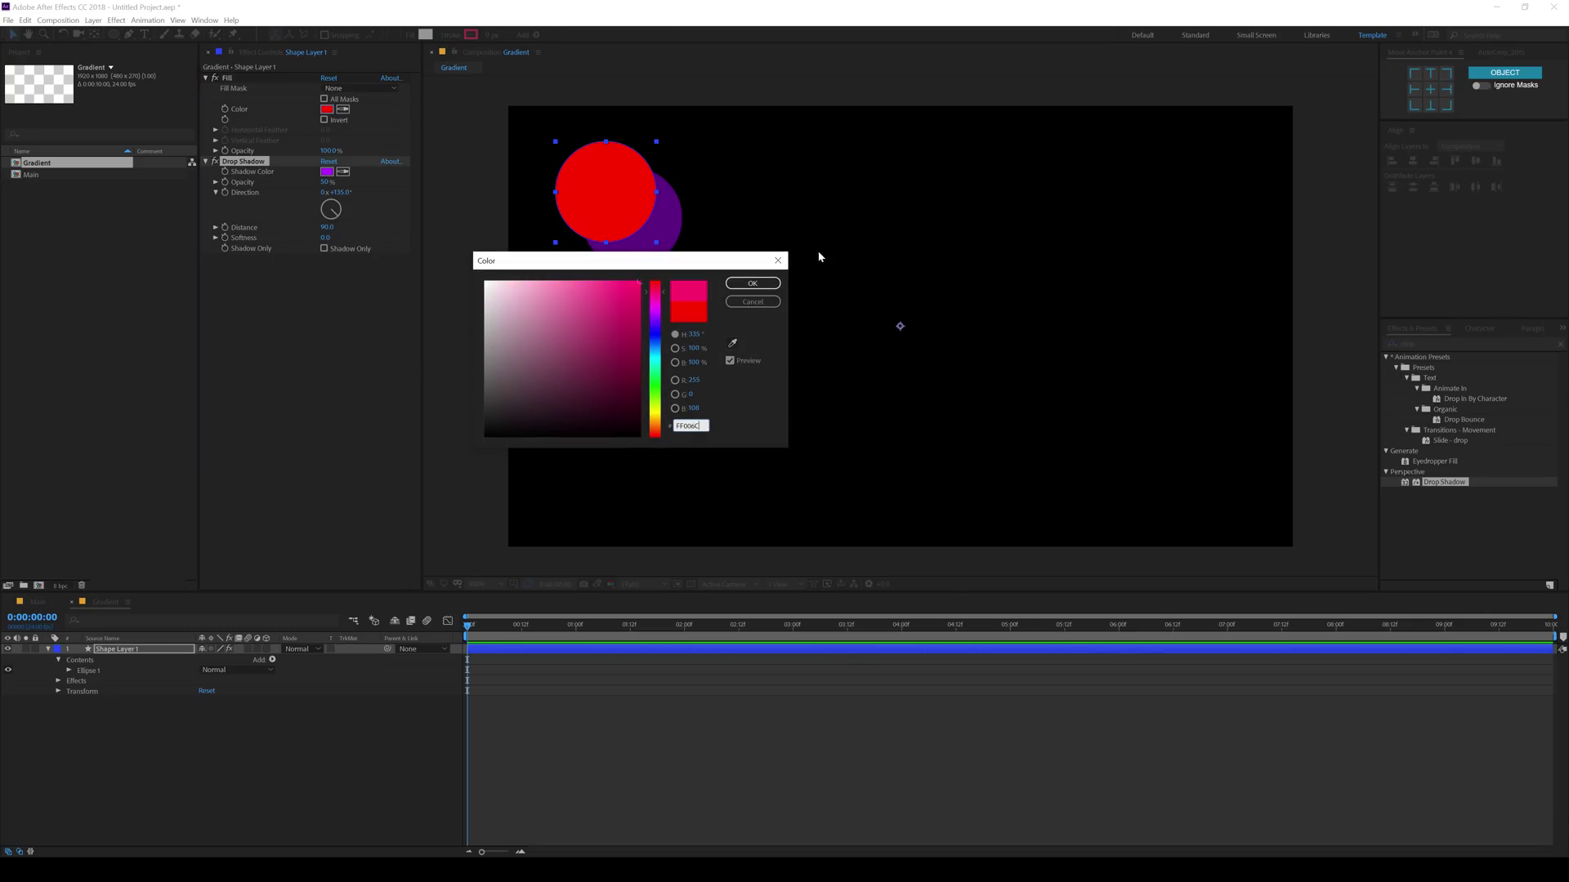
{"action": "left_click", "coordinate": [753, 284]}
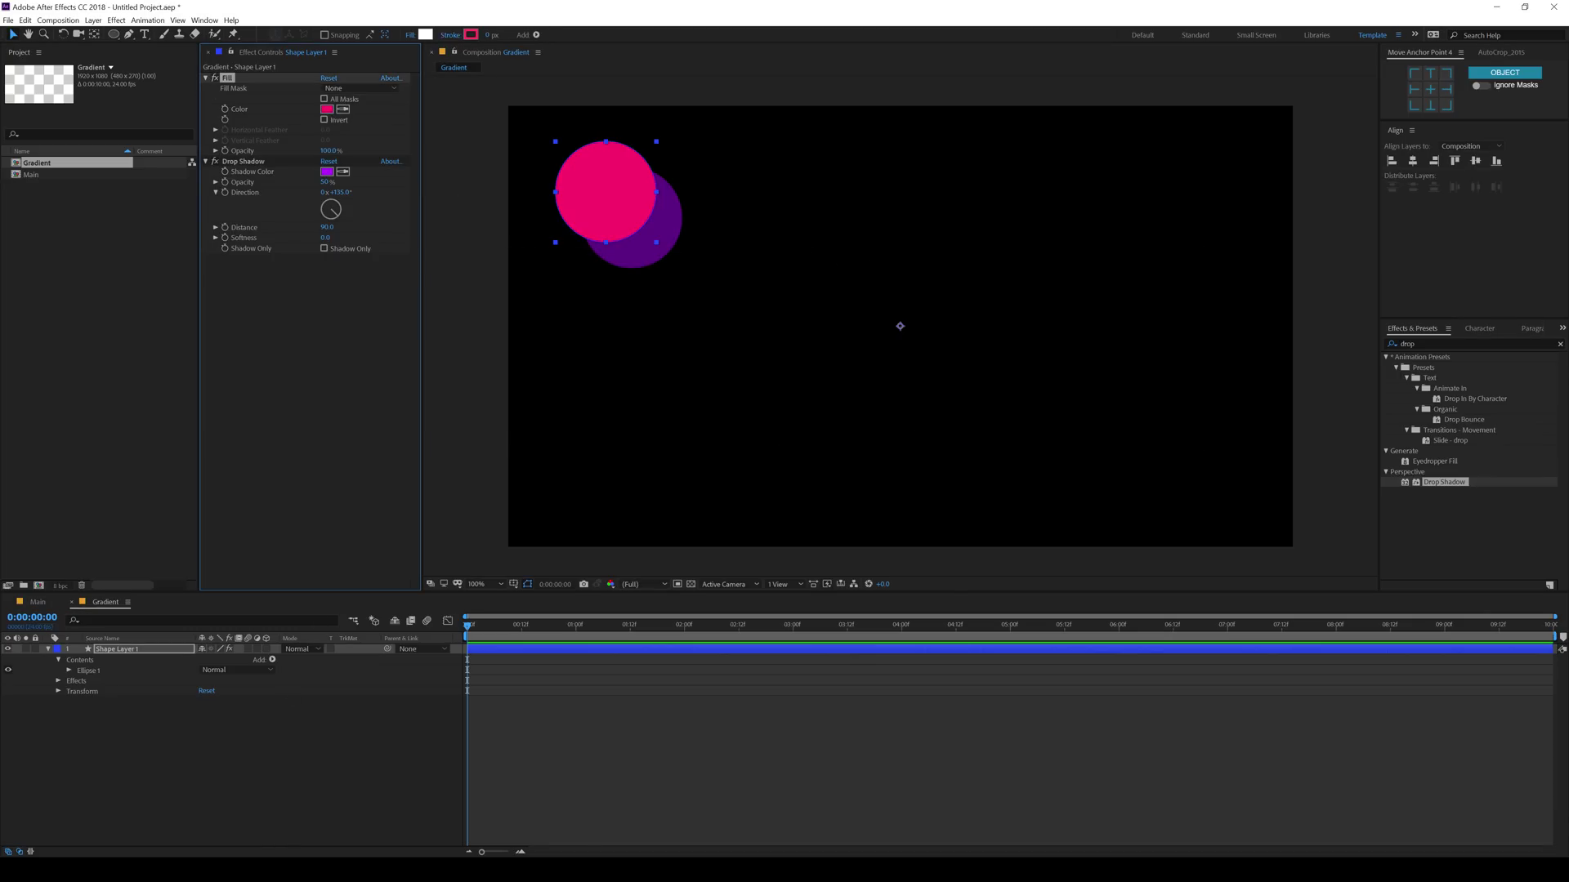
Change the Drop Shadow colour to D0166E
{"action": "key", "text": "alt+Tab"}
{"action": "left_click", "coordinate": [927, 345]}
{"action": "key", "text": "shift+Home"}
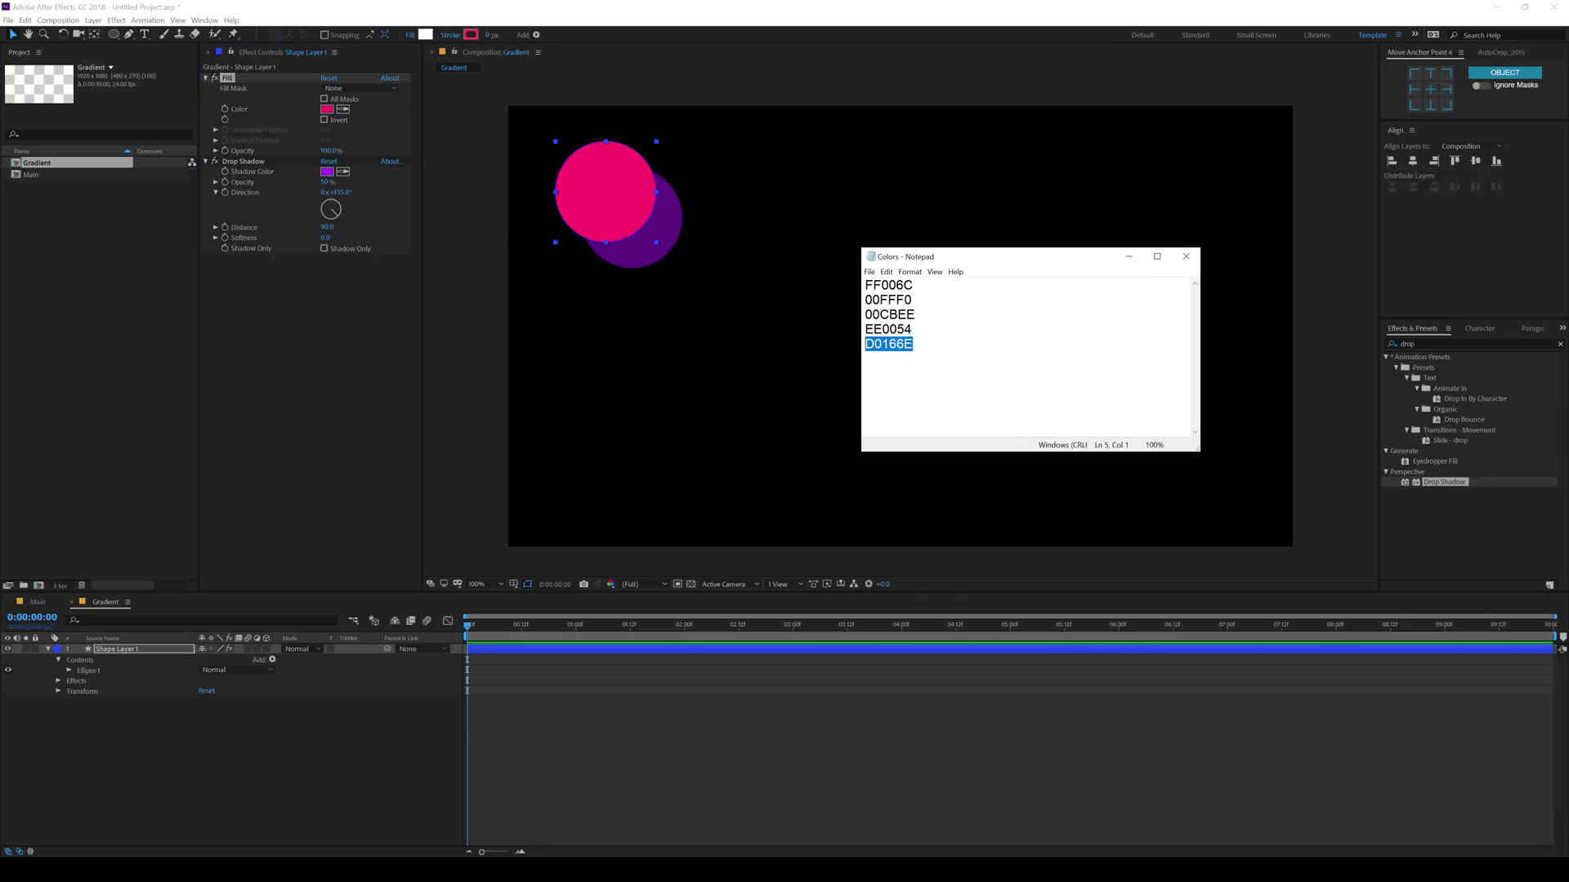
{"action": "key", "text": "ctrl+c"}
{"action": "key", "text": "alt+Tab"}
{"action": "left_click", "coordinate": [327, 172]}
{"action": "key", "text": "ctrl+v"}
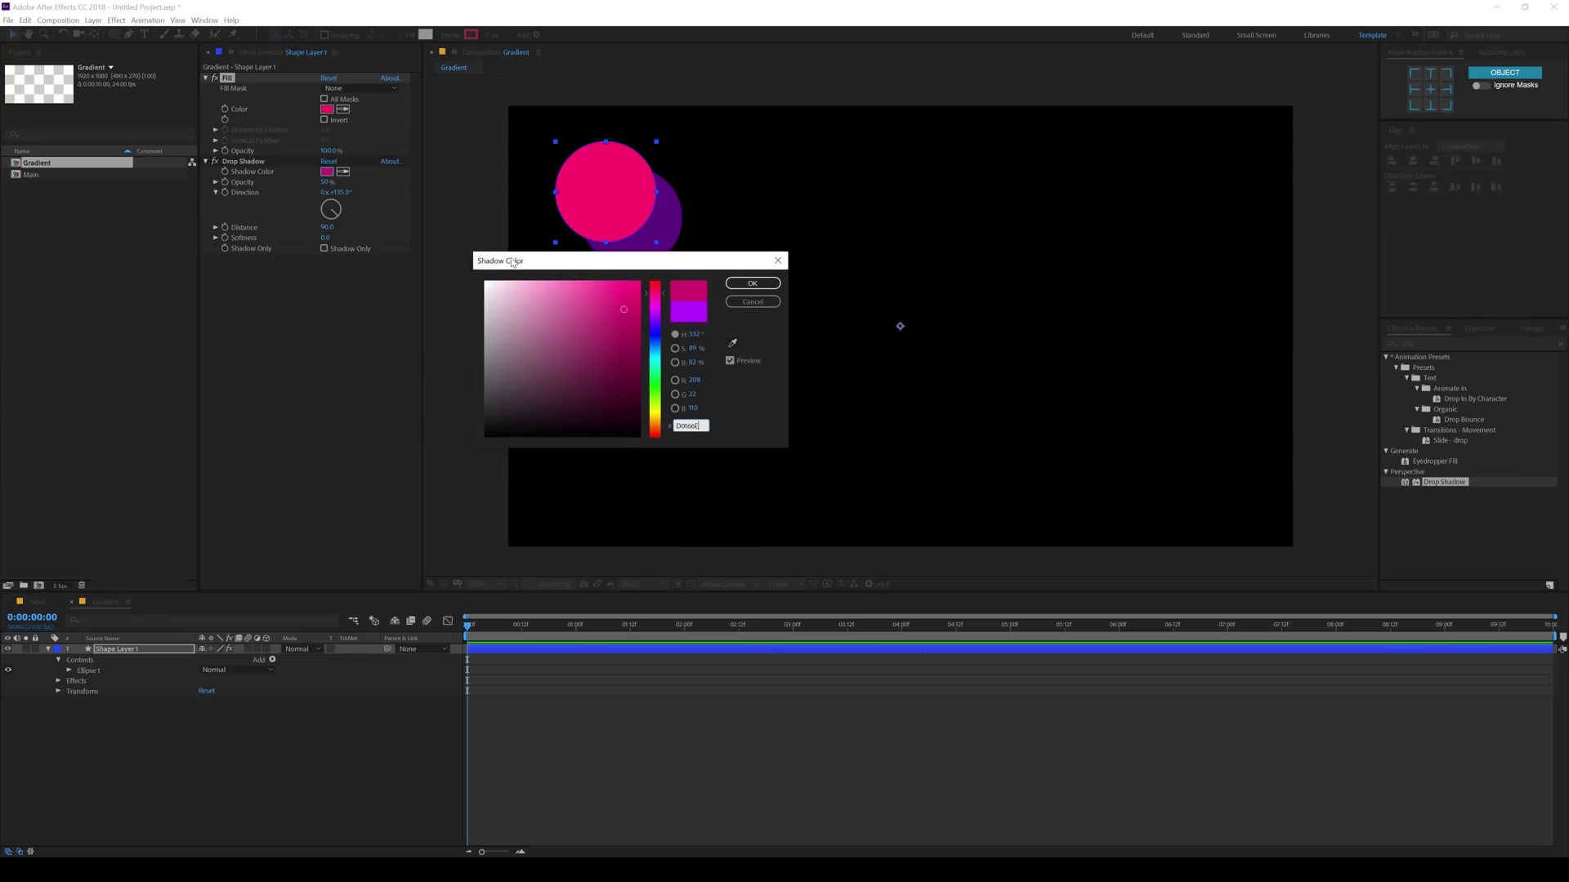
{"action": "left_click", "coordinate": [753, 284]}
{"action": "left_click", "coordinate": [237, 724]}
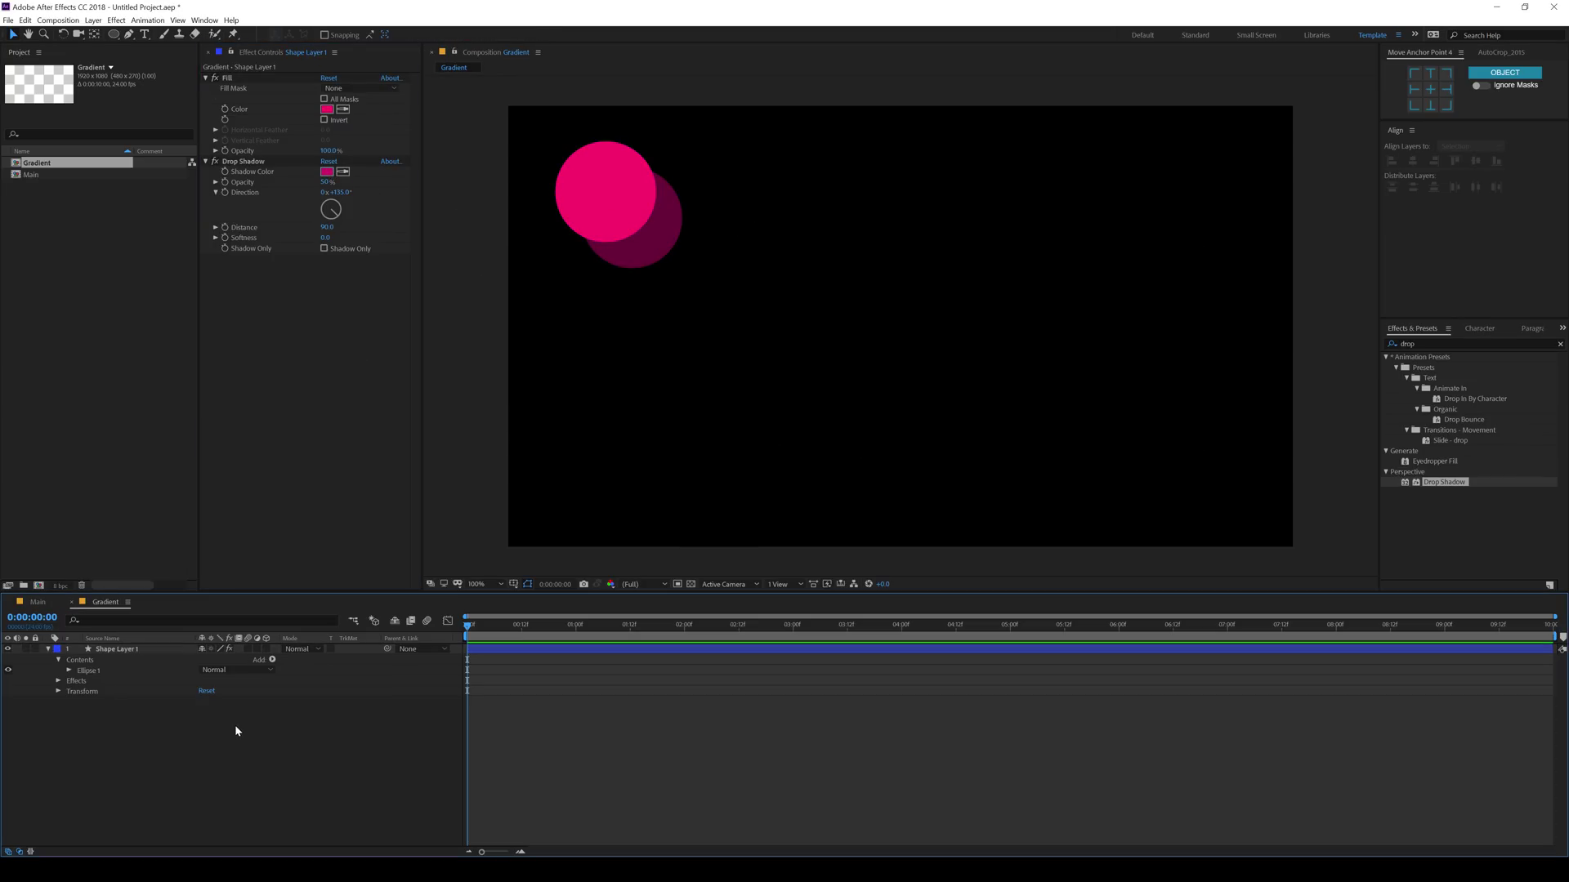
Create a solid named BG and apply a Fill effect to it
{"action": "key", "text": "ctrl+y"}
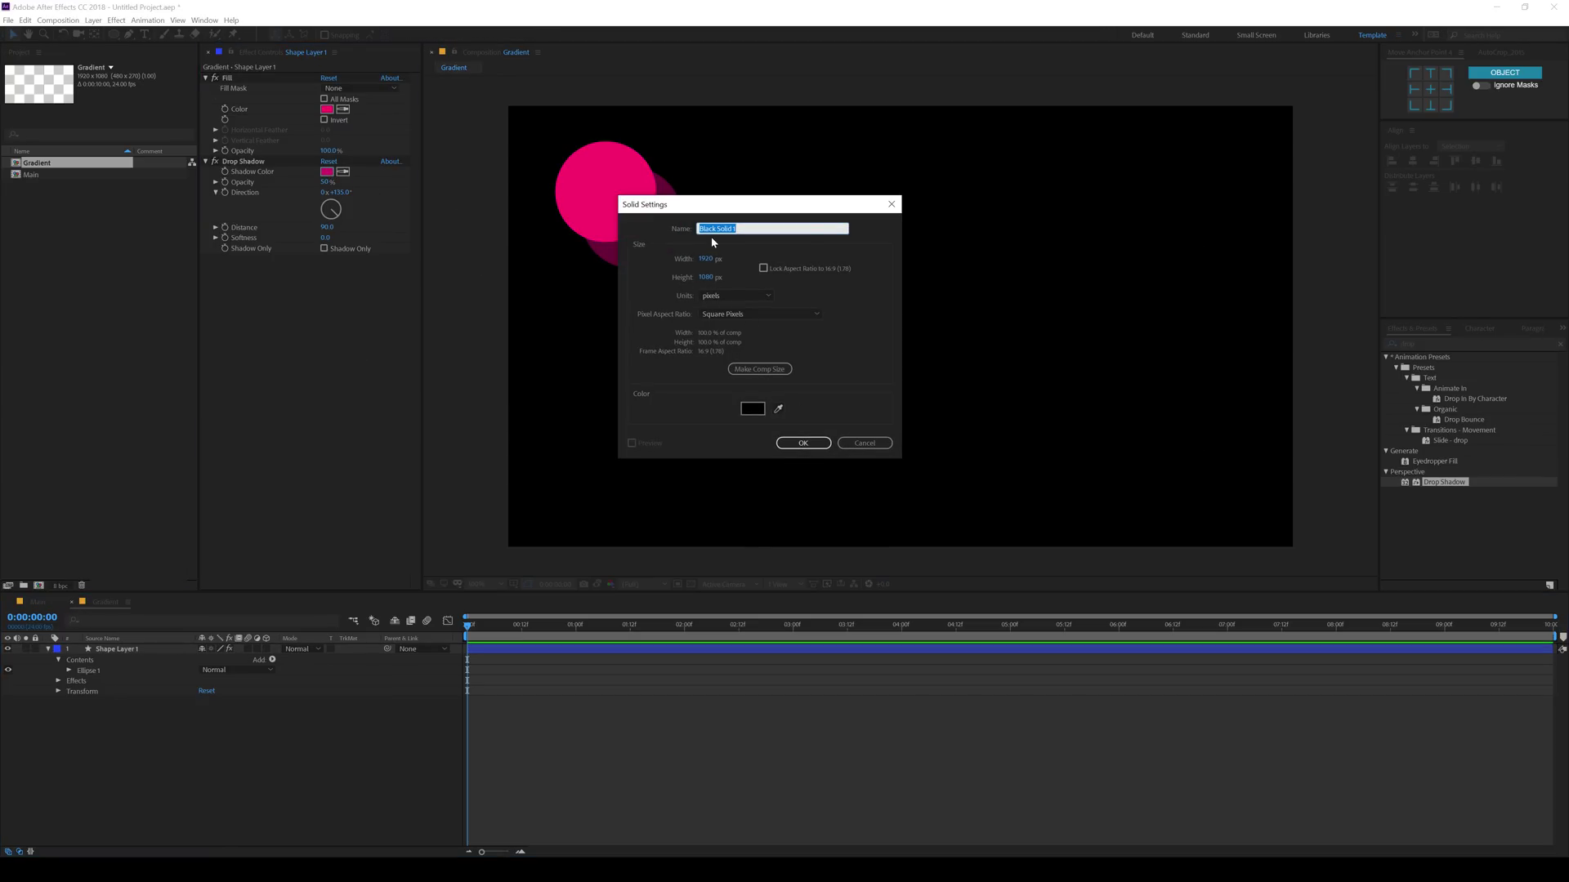
{"action": "type", "text": "BG"}
{"action": "left_click", "coordinate": [803, 443]}
{"action": "left_click", "coordinate": [1387, 345]}
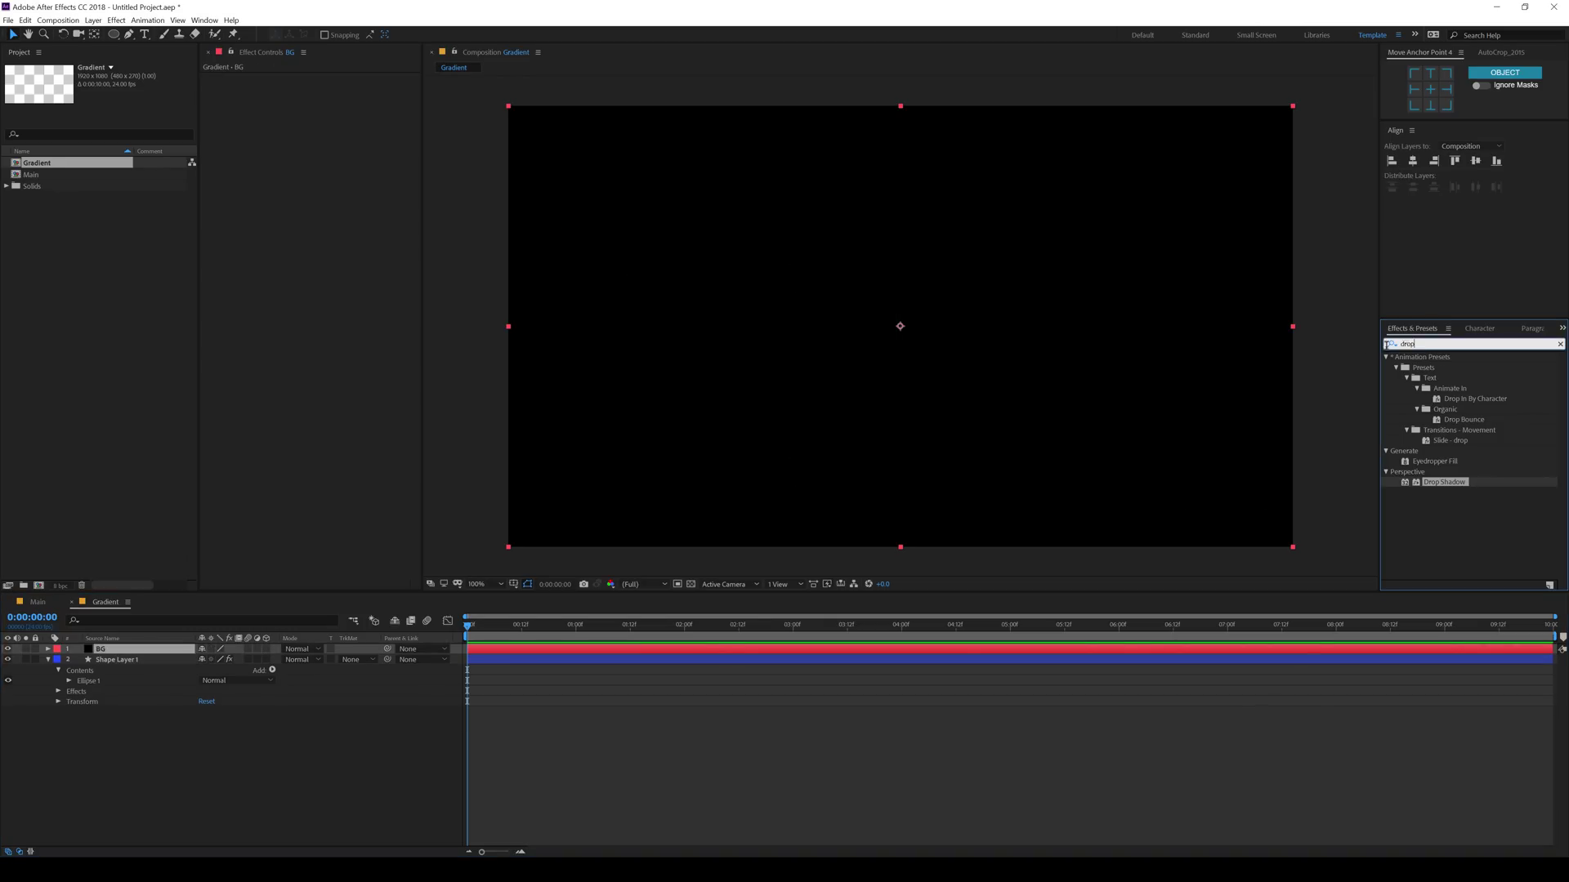
{"action": "type", "text": "fill"}
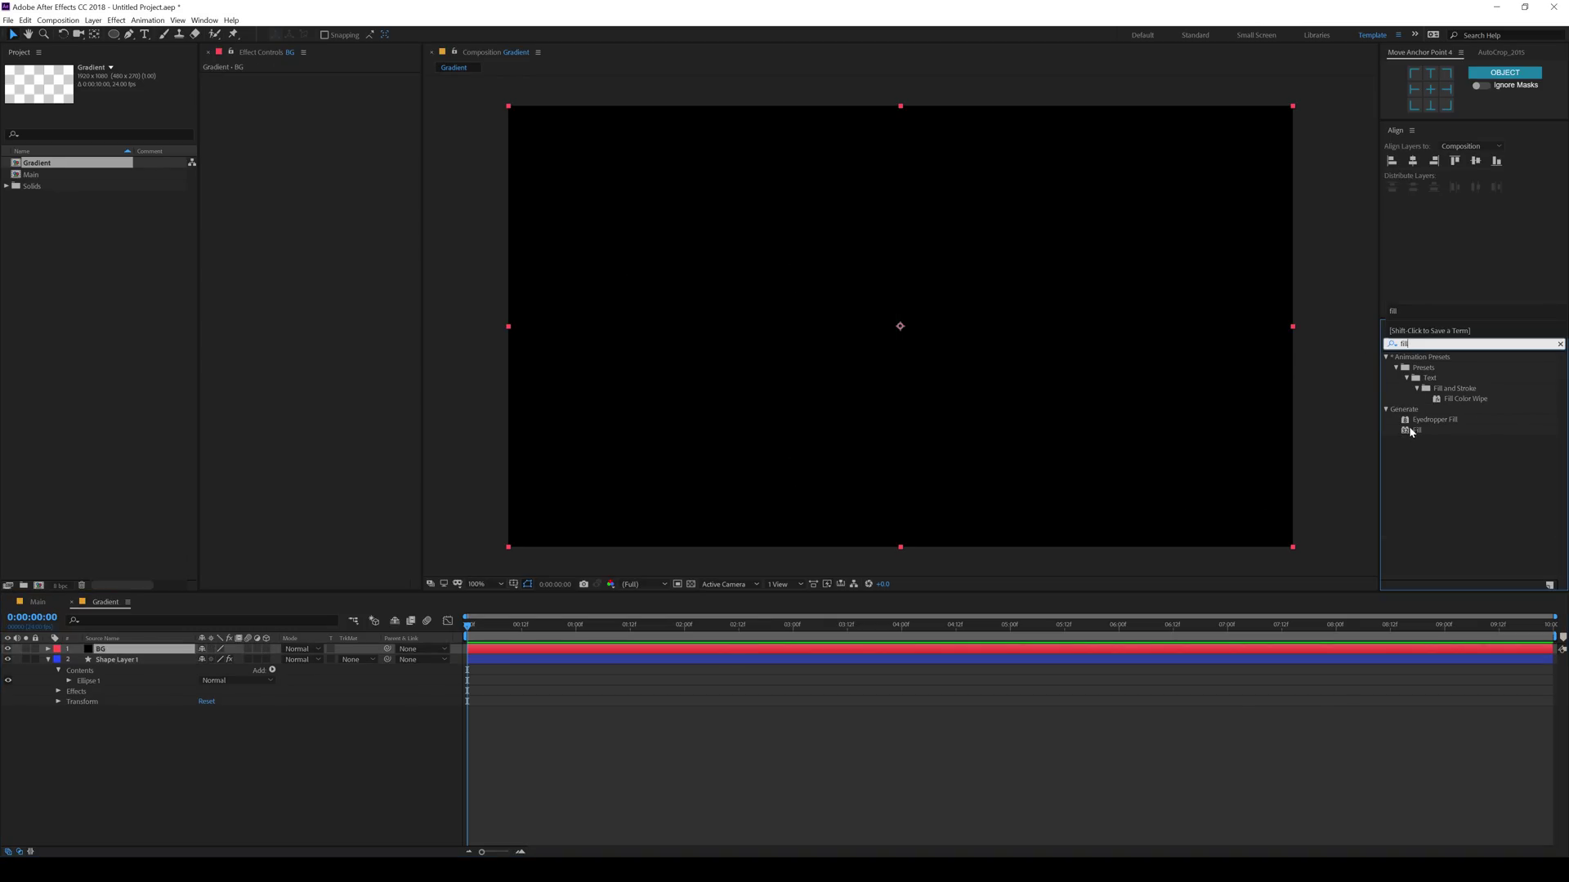
{"action": "left_click", "coordinate": [1414, 430]}
{"action": "double_click", "coordinate": [1414, 430]}
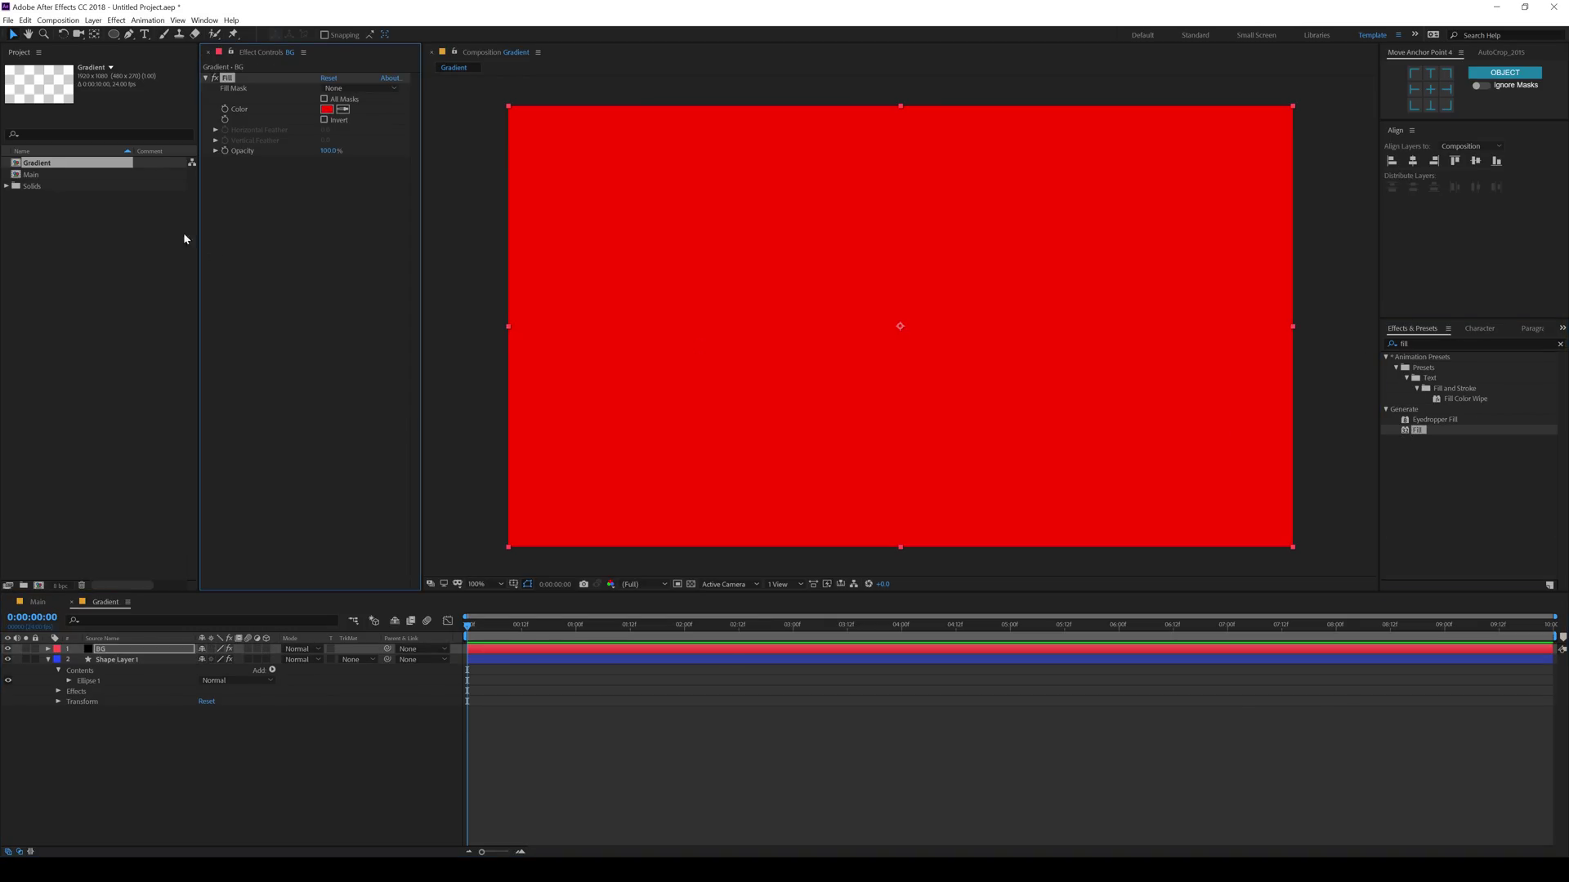
Make the BG fill dark purple and move the layer below Shape Layer 1
{"action": "left_click", "coordinate": [327, 110]}
{"action": "left_click", "coordinate": [654, 314]}
{"action": "left_click", "coordinate": [588, 404]}
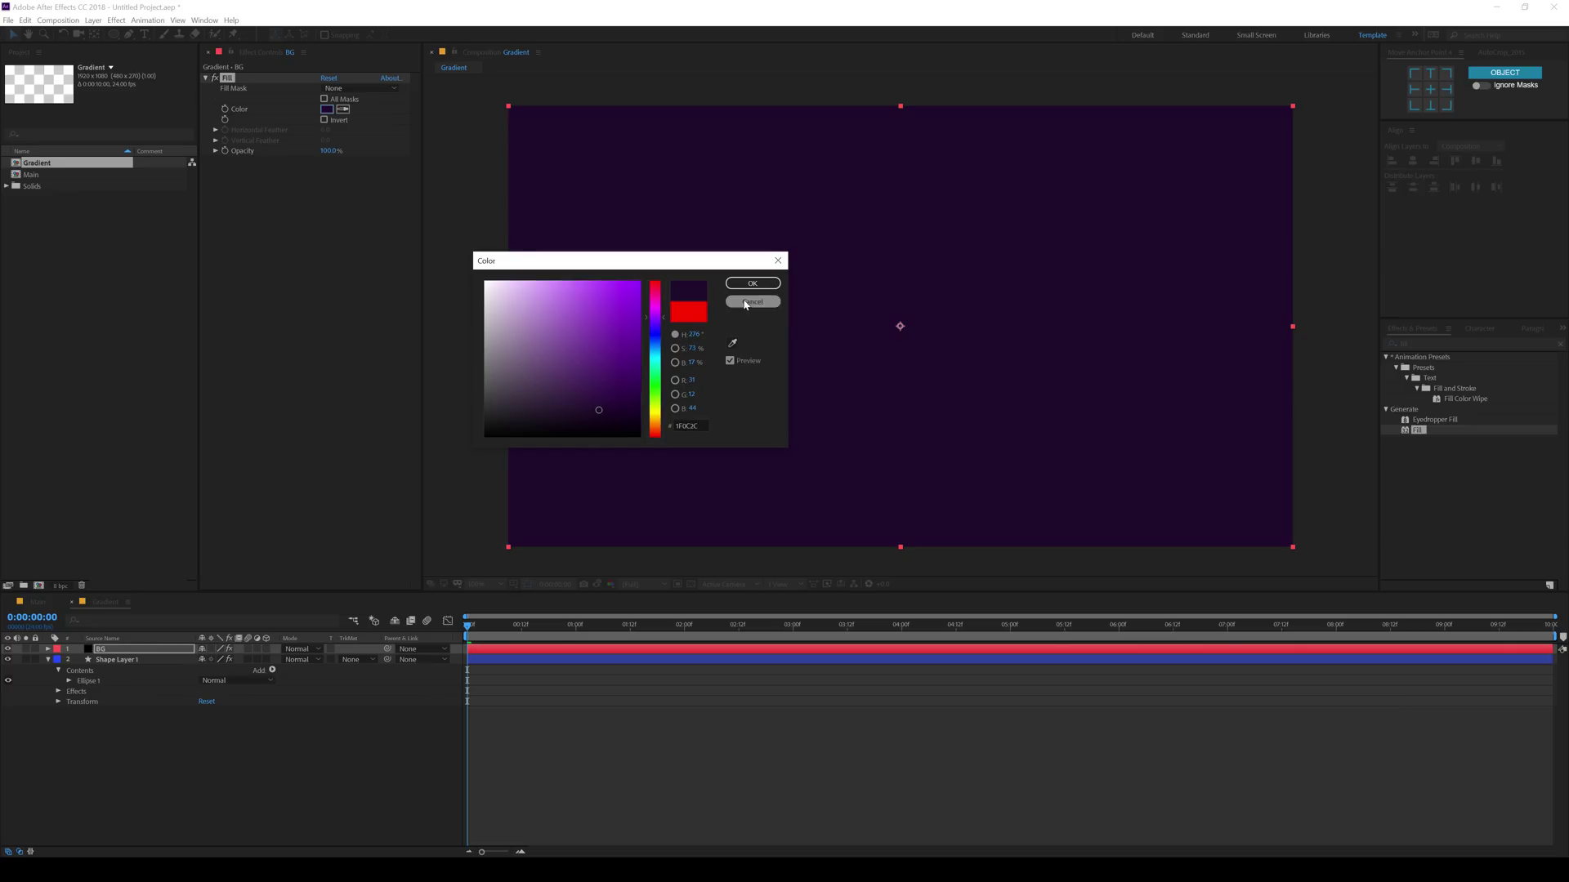
{"action": "left_click", "coordinate": [753, 284]}
{"action": "left_click_drag", "start_coordinate": [113, 651], "coordinate": [109, 719]}
Duplicate the pink circle into a smaller copy below it, filled 00CBEE, with its shadow rotated slightly
{"action": "left_click", "coordinate": [114, 649]}
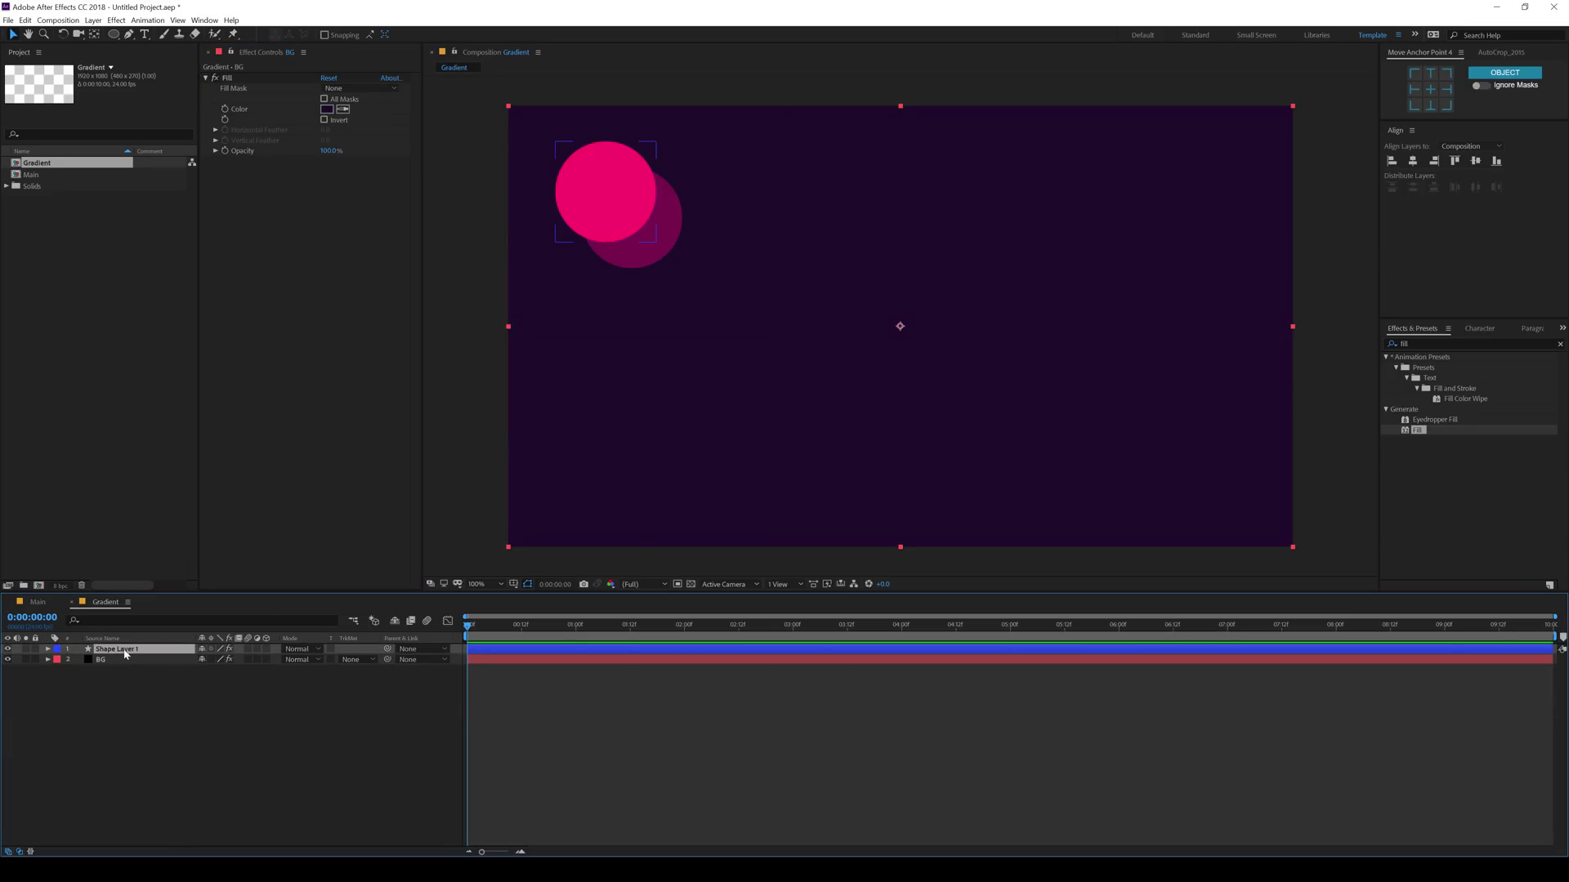
{"action": "key", "text": "ctrl+d"}
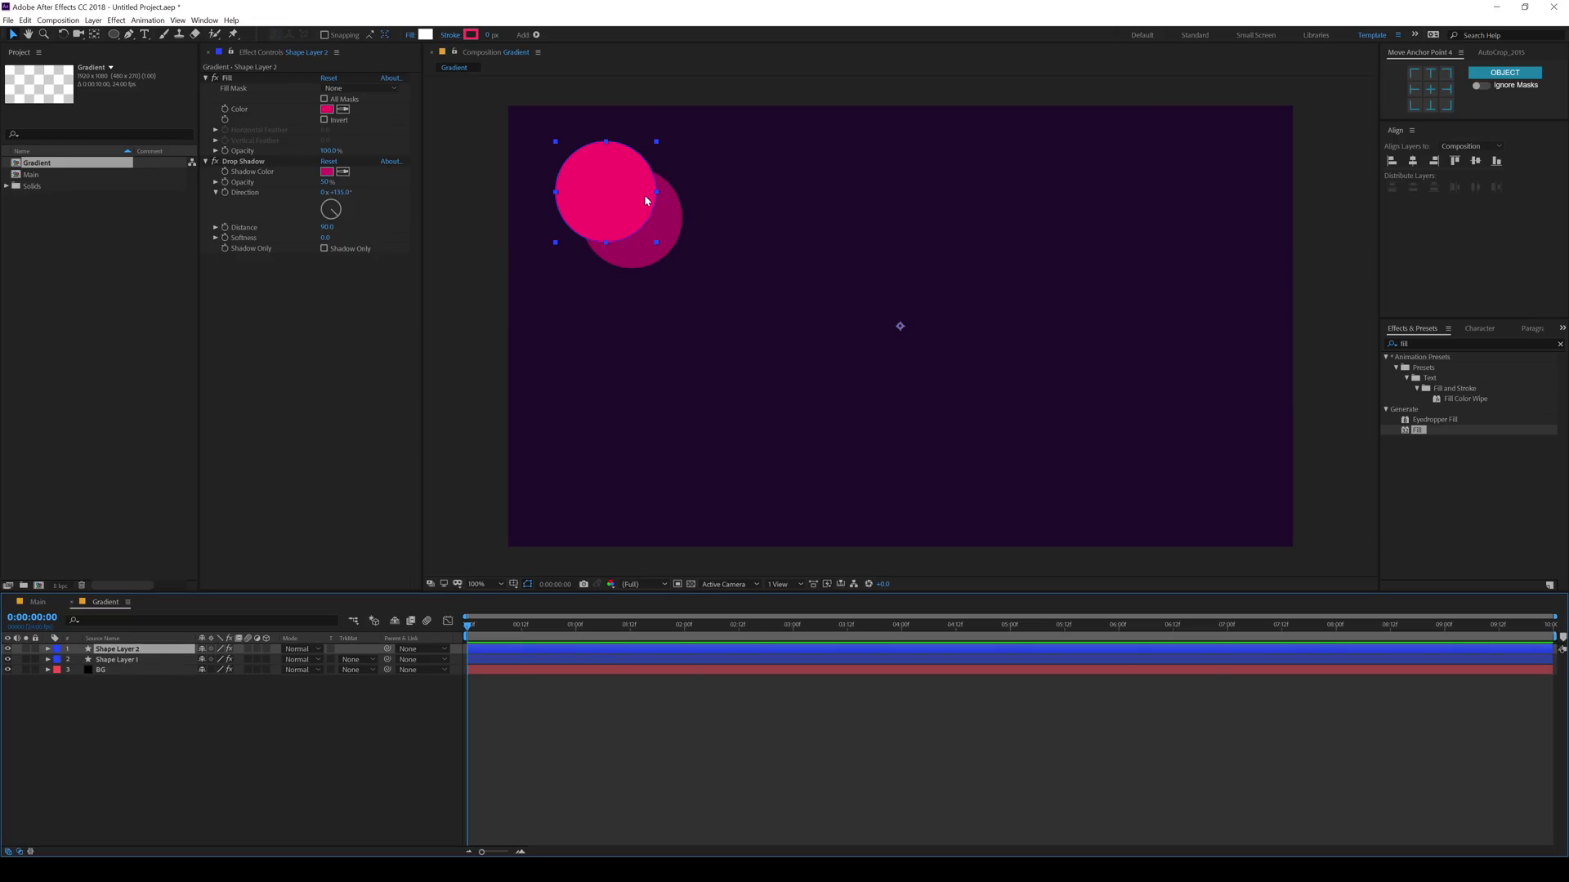
{"action": "left_click_drag", "start_coordinate": [600, 202], "coordinate": [577, 279]}
{"action": "left_click", "coordinate": [1431, 92]}
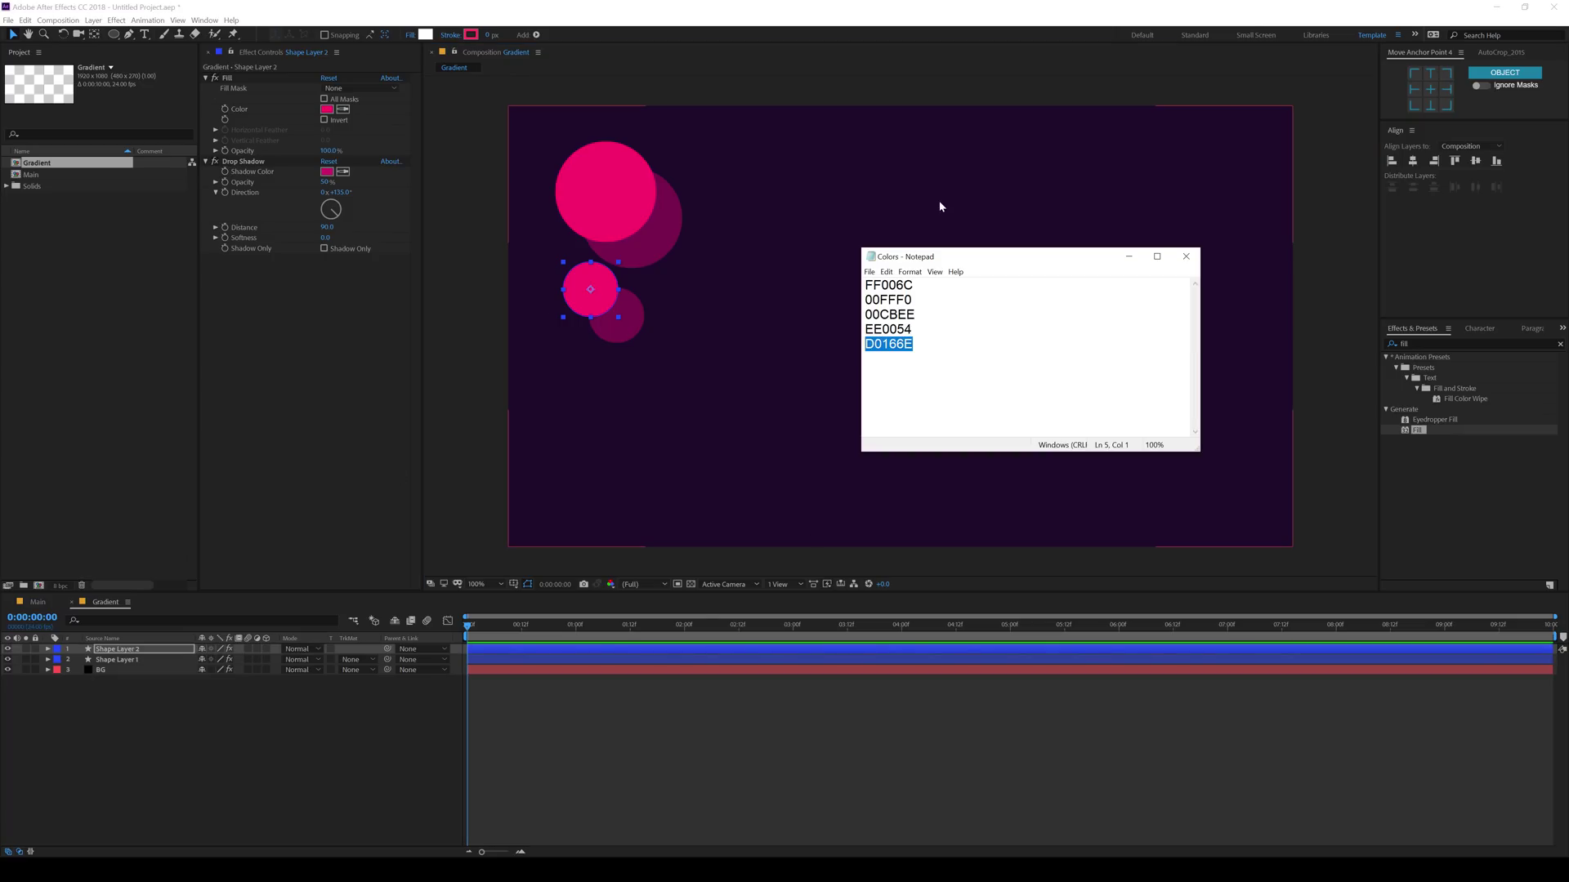
{"action": "left_click_drag", "start_coordinate": [917, 314], "coordinate": [841, 320]}
{"action": "key", "text": "ctrl+c"}
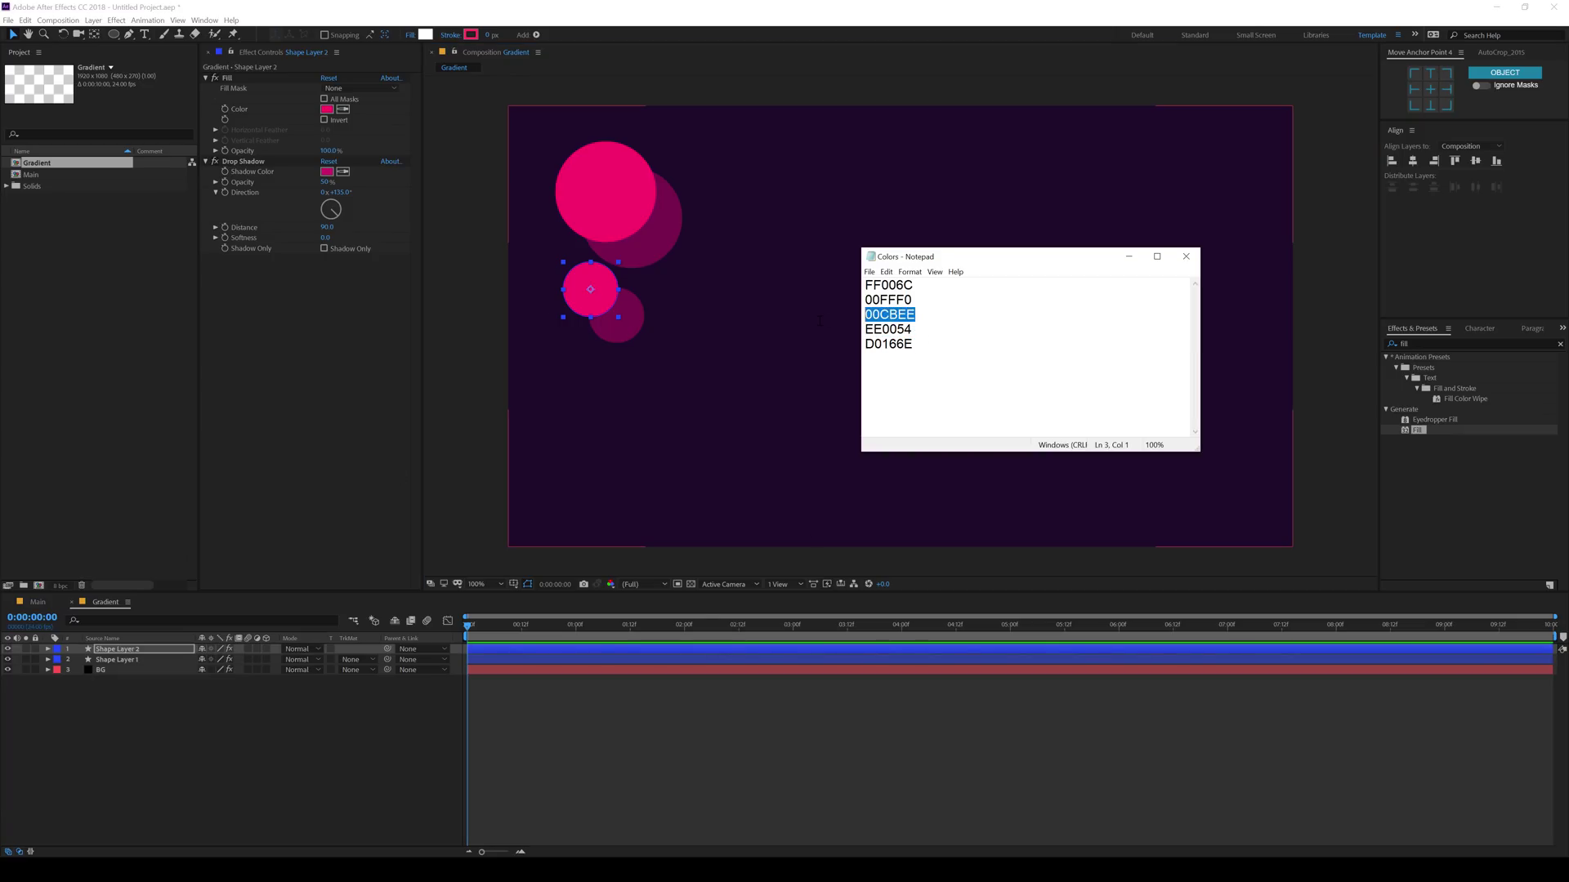
{"action": "left_click", "coordinate": [327, 110]}
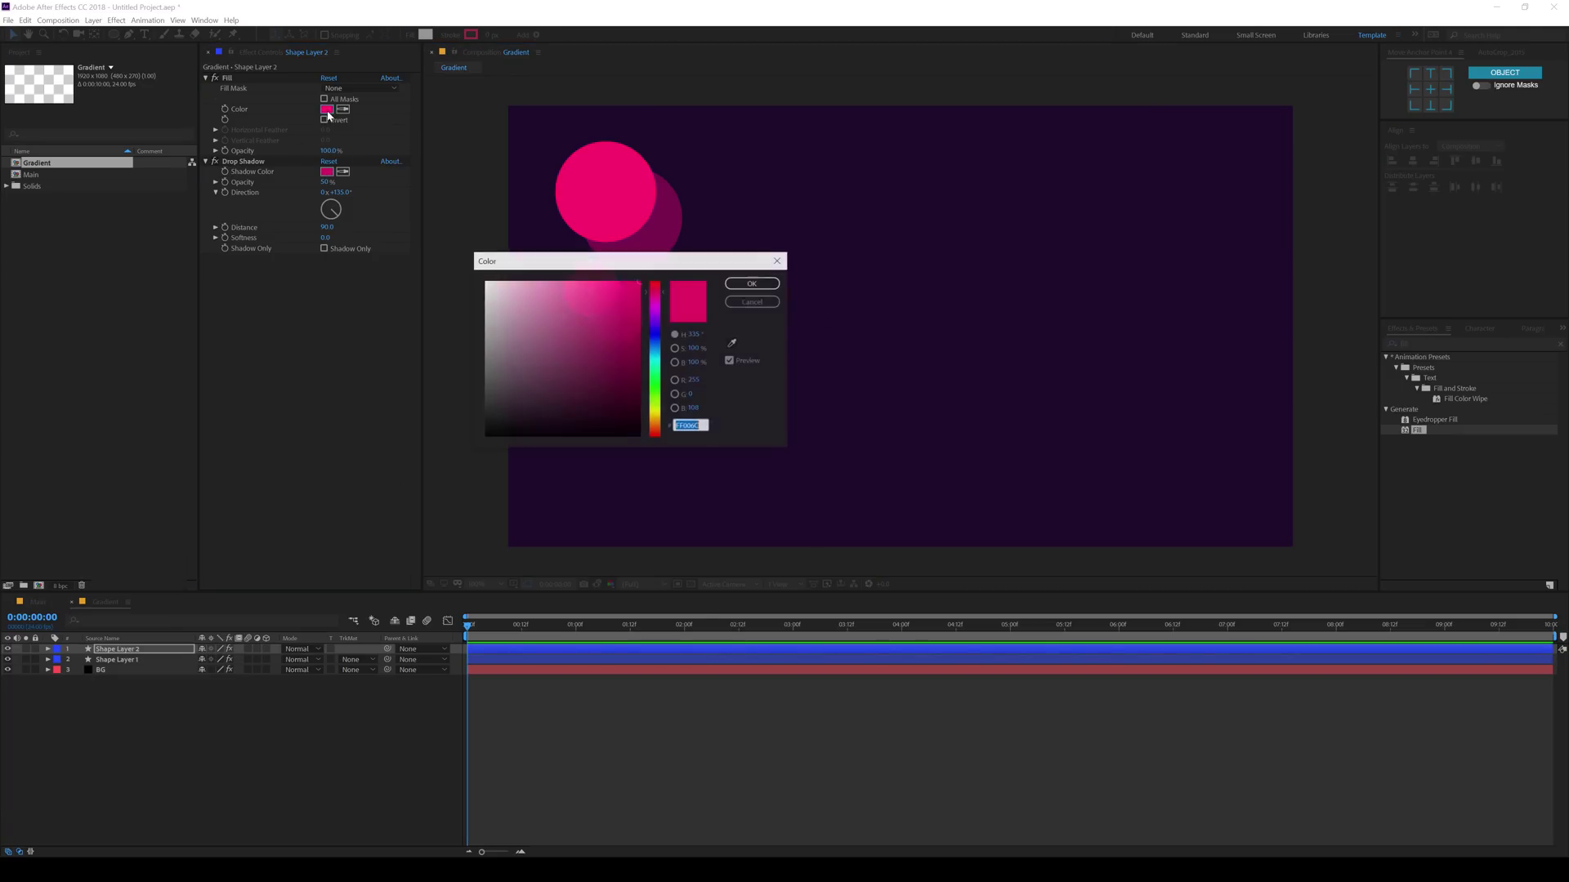
{"action": "key", "text": "ctrl+v"}
{"action": "left_click", "coordinate": [752, 283]}
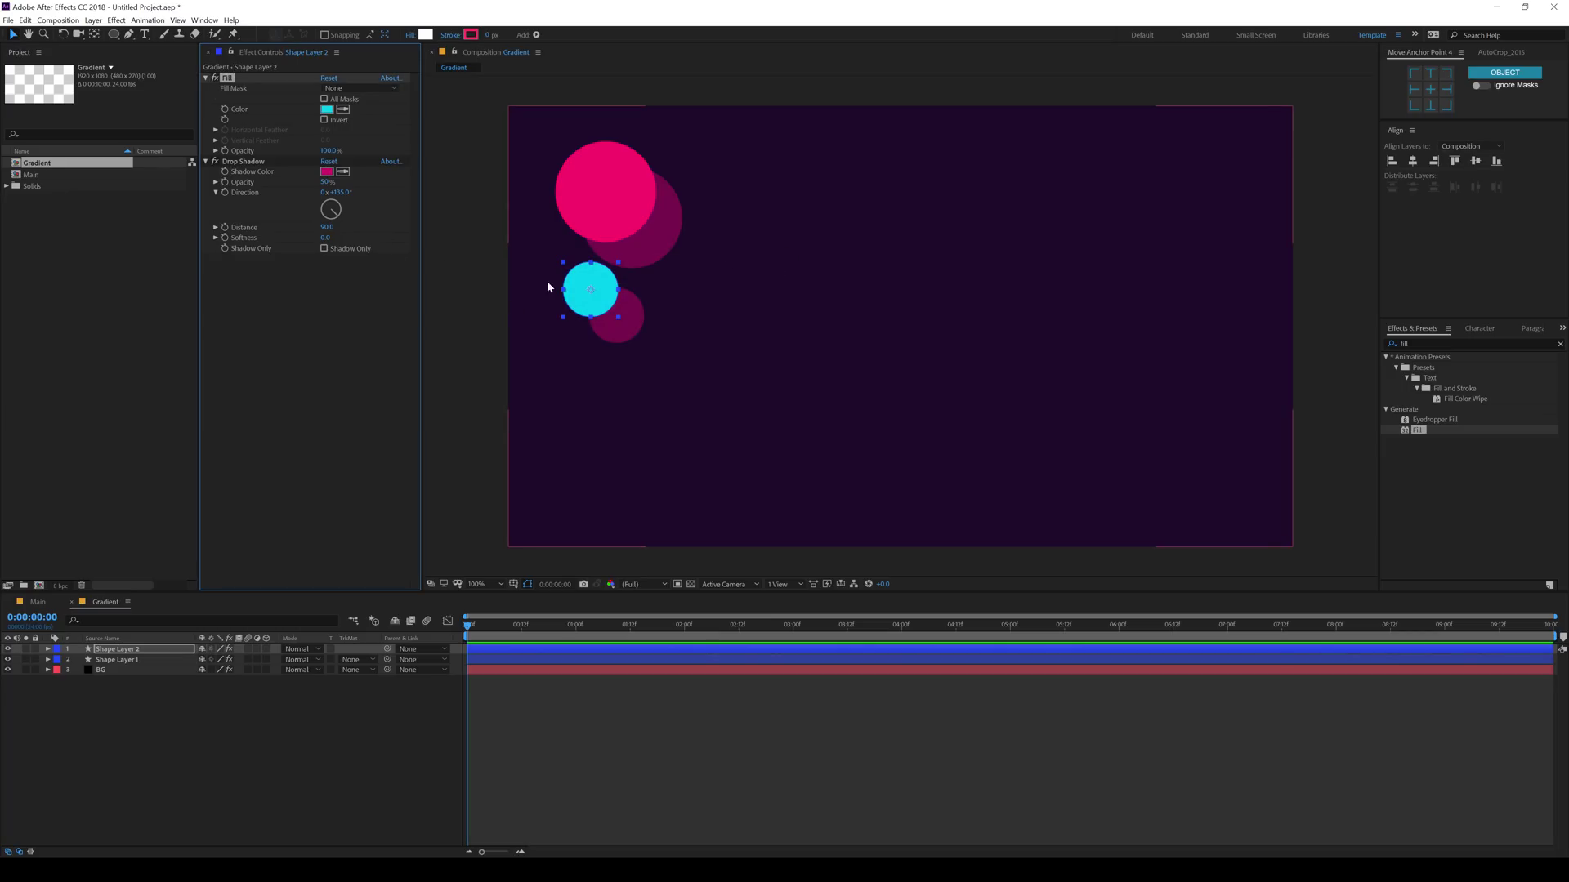
{"action": "left_click_drag", "start_coordinate": [332, 209], "coordinate": [312, 228]}
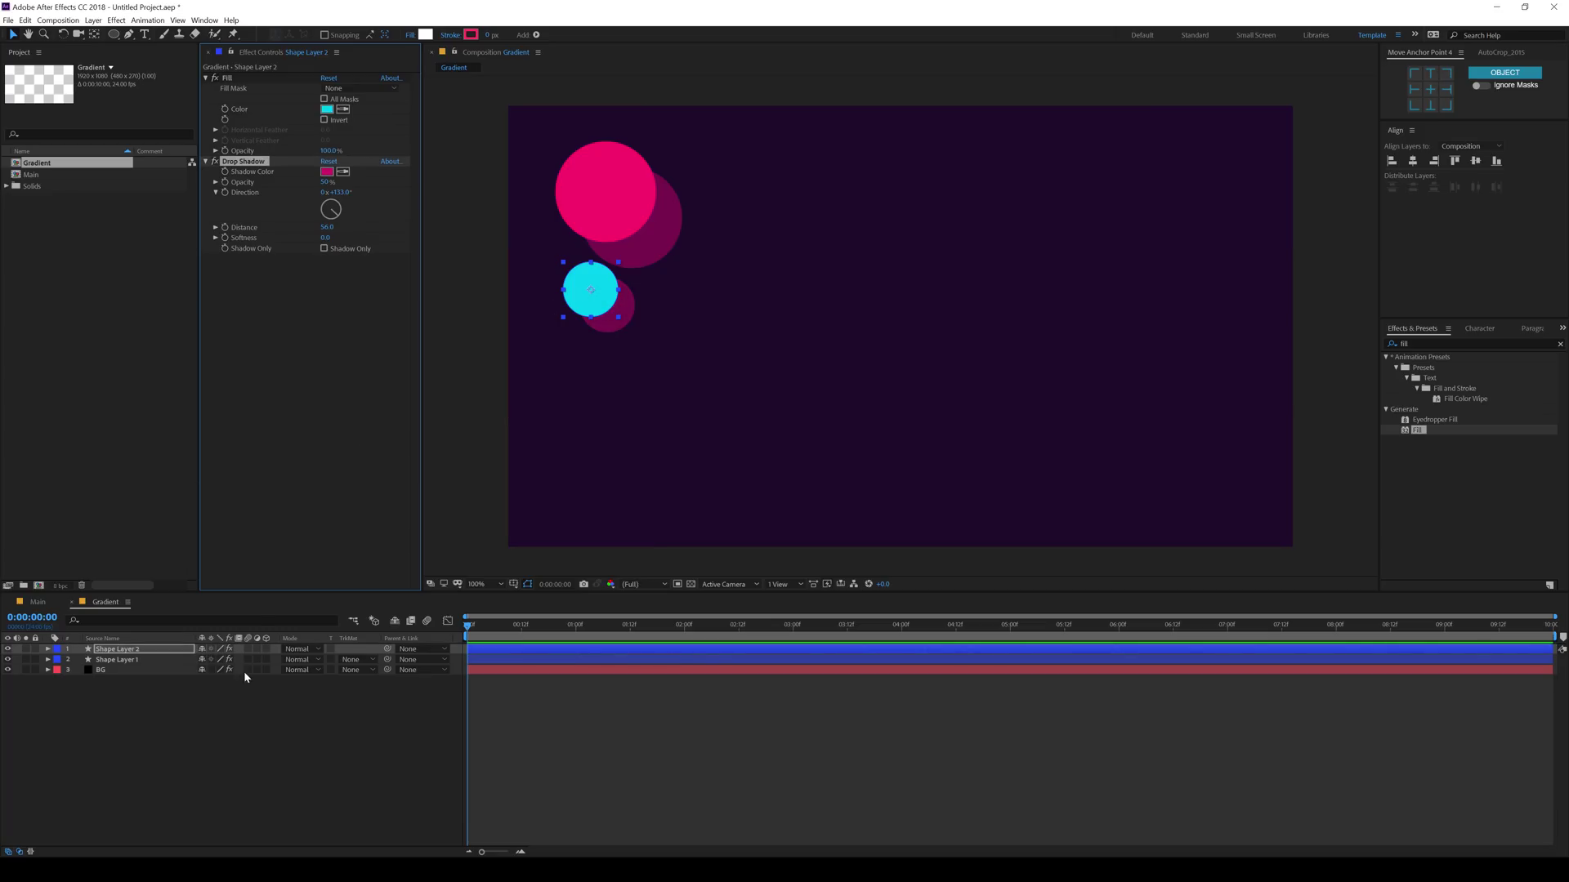
{"action": "key", "text": "Return"}
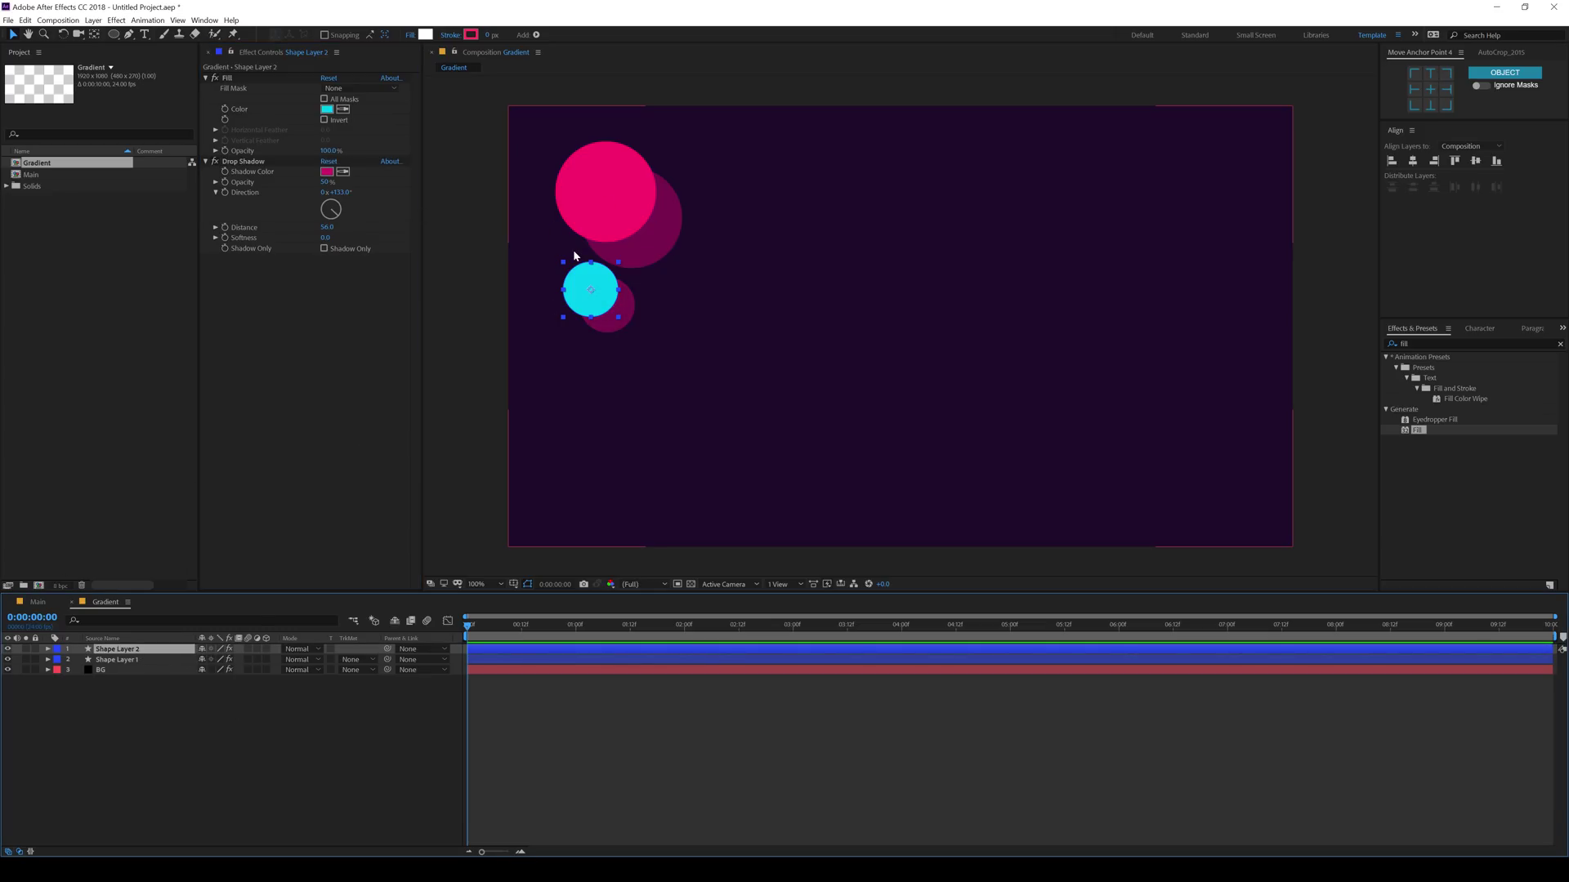
Duplicate the cyan circle, move the copy up-right, and fill it 00FFF0
{"action": "key", "text": "ctrl+d"}
{"action": "left_click_drag", "start_coordinate": [591, 293], "coordinate": [690, 252]}
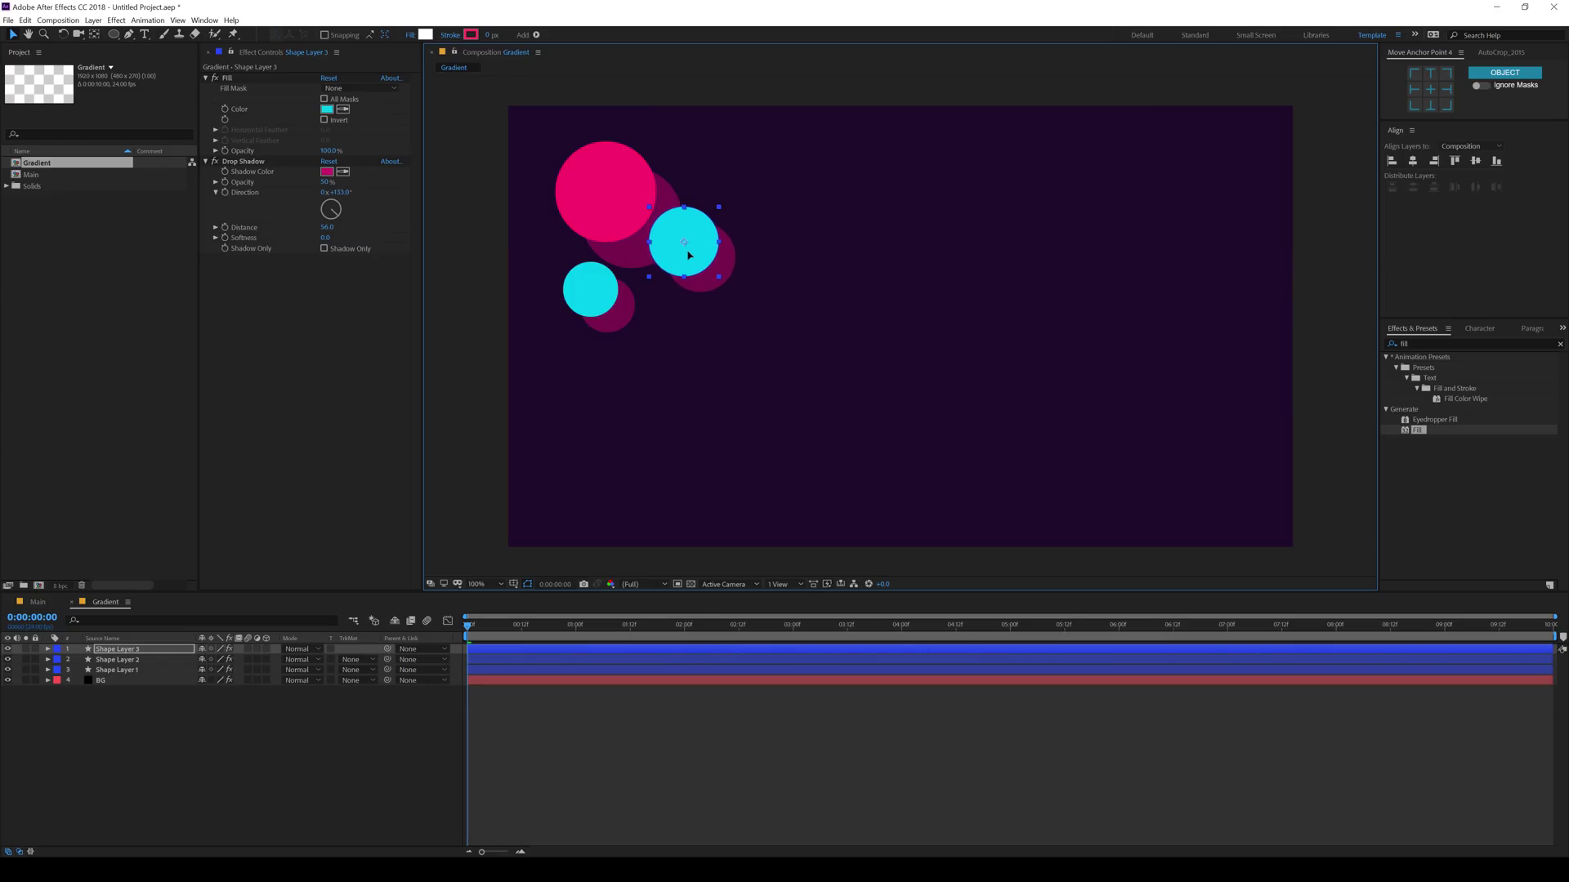
{"action": "key", "text": "alt+Tab"}
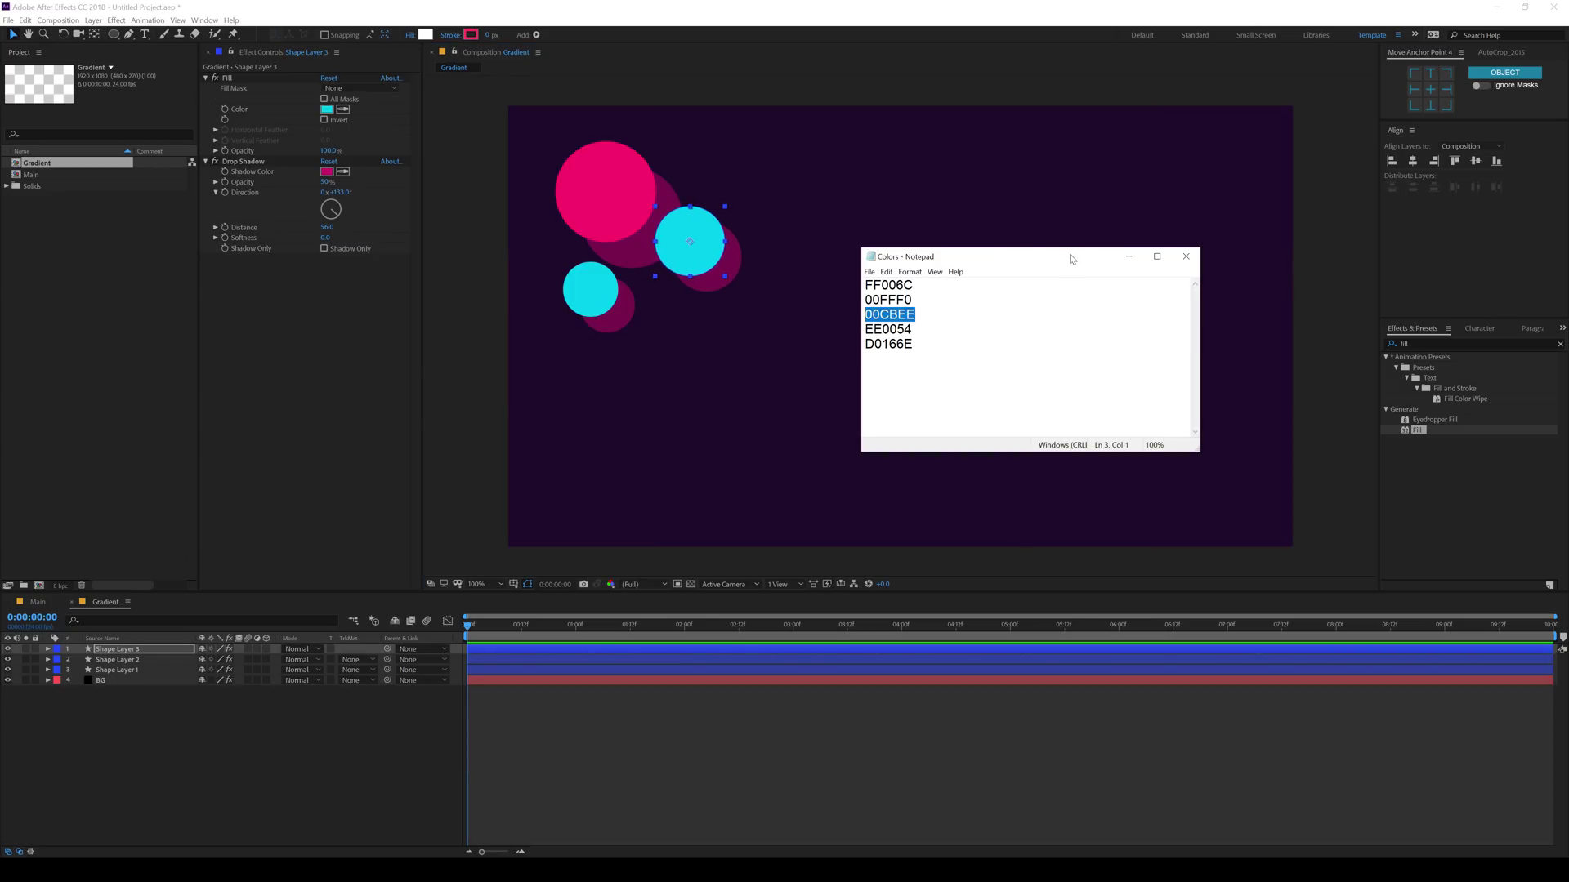
{"action": "left_click_drag", "start_coordinate": [912, 300], "coordinate": [814, 309]}
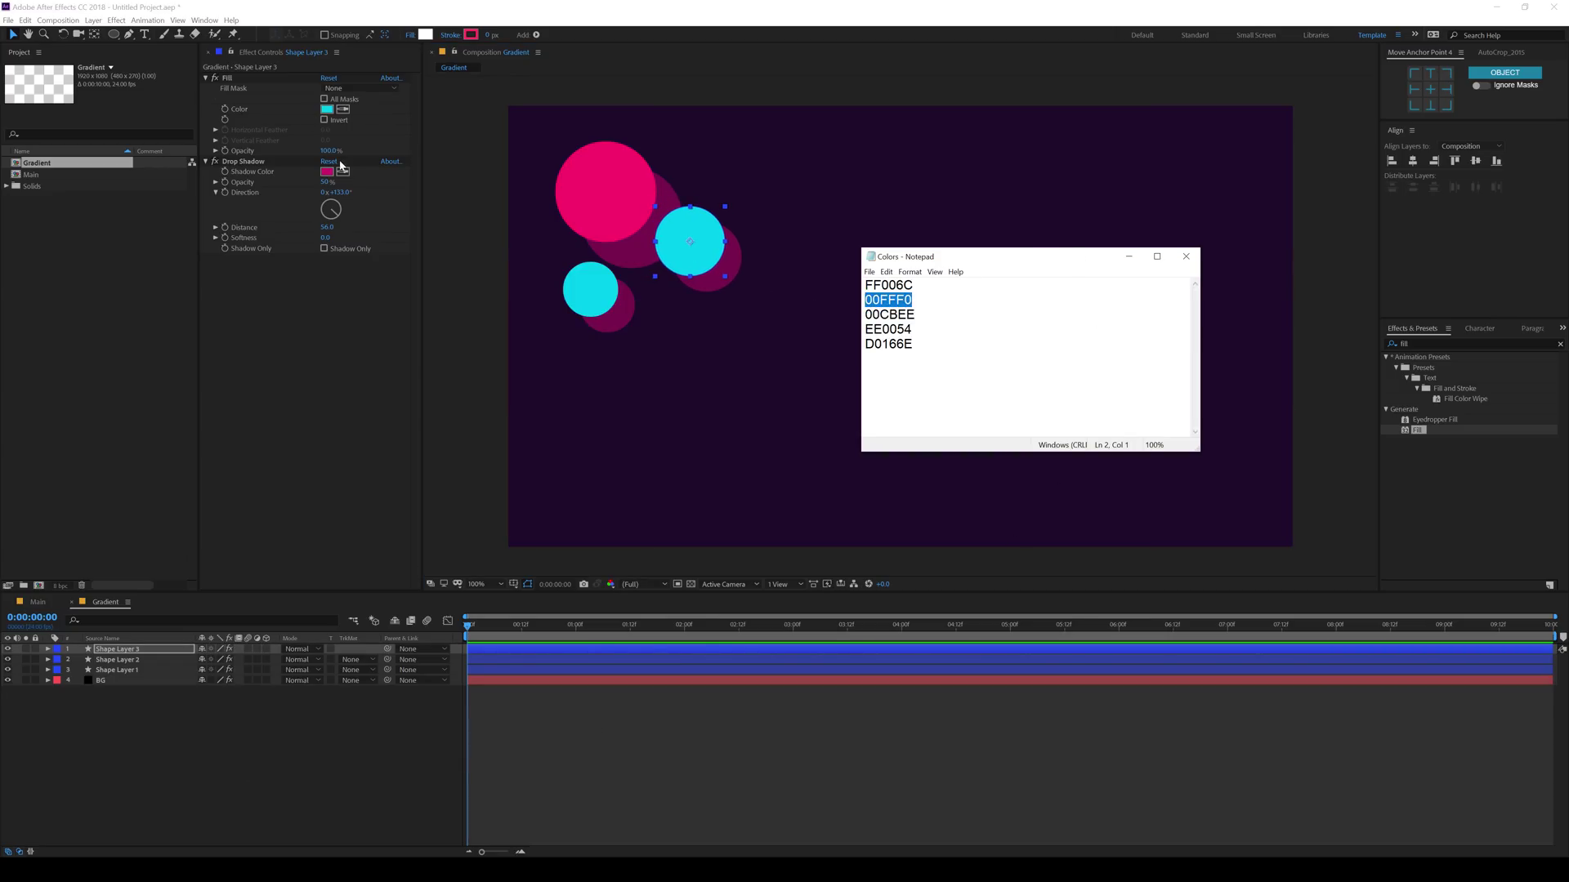
{"action": "left_click", "coordinate": [327, 108]}
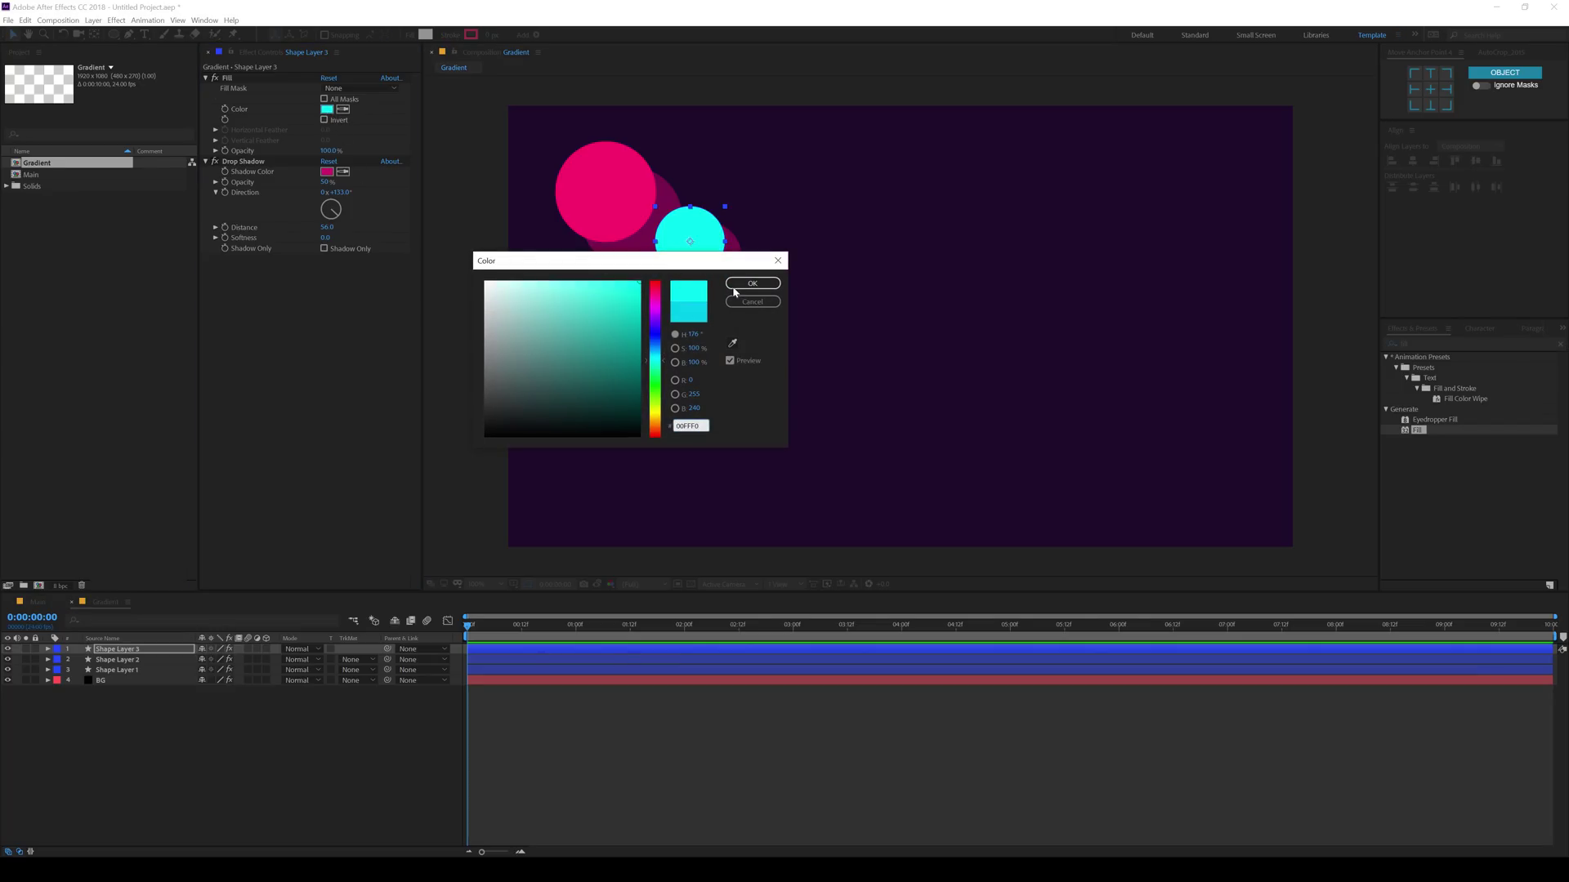
{"action": "left_click", "coordinate": [739, 284]}
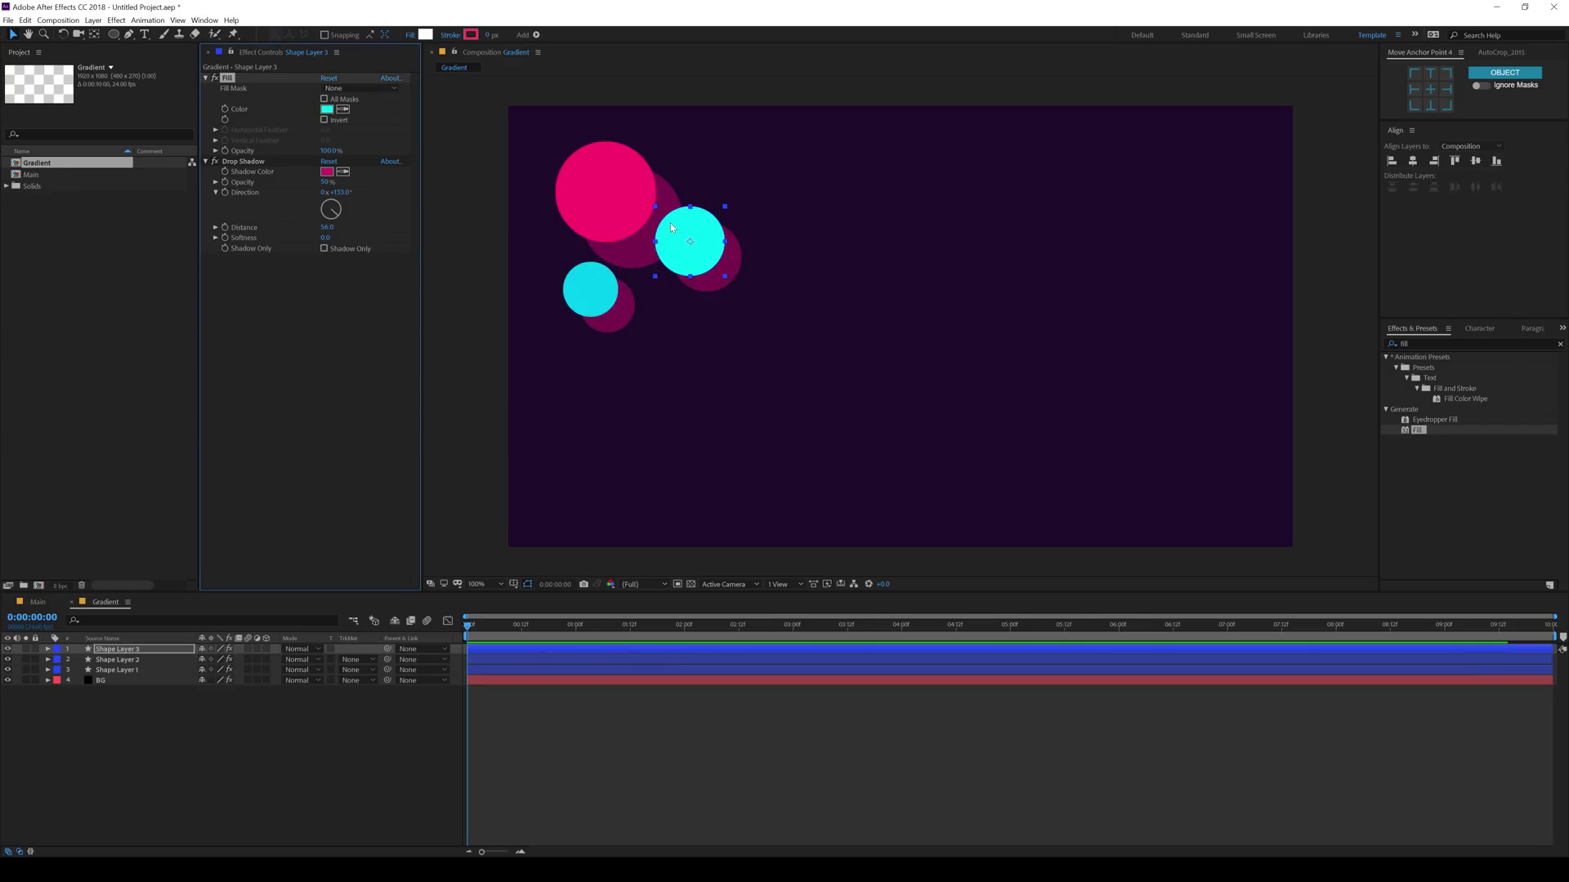
{"action": "left_click", "coordinate": [606, 196]}
Shrink the pink circle slightly and duplicate it, giving the copy Drop Shadow Distance 69
{"action": "left_click", "coordinate": [1436, 95]}
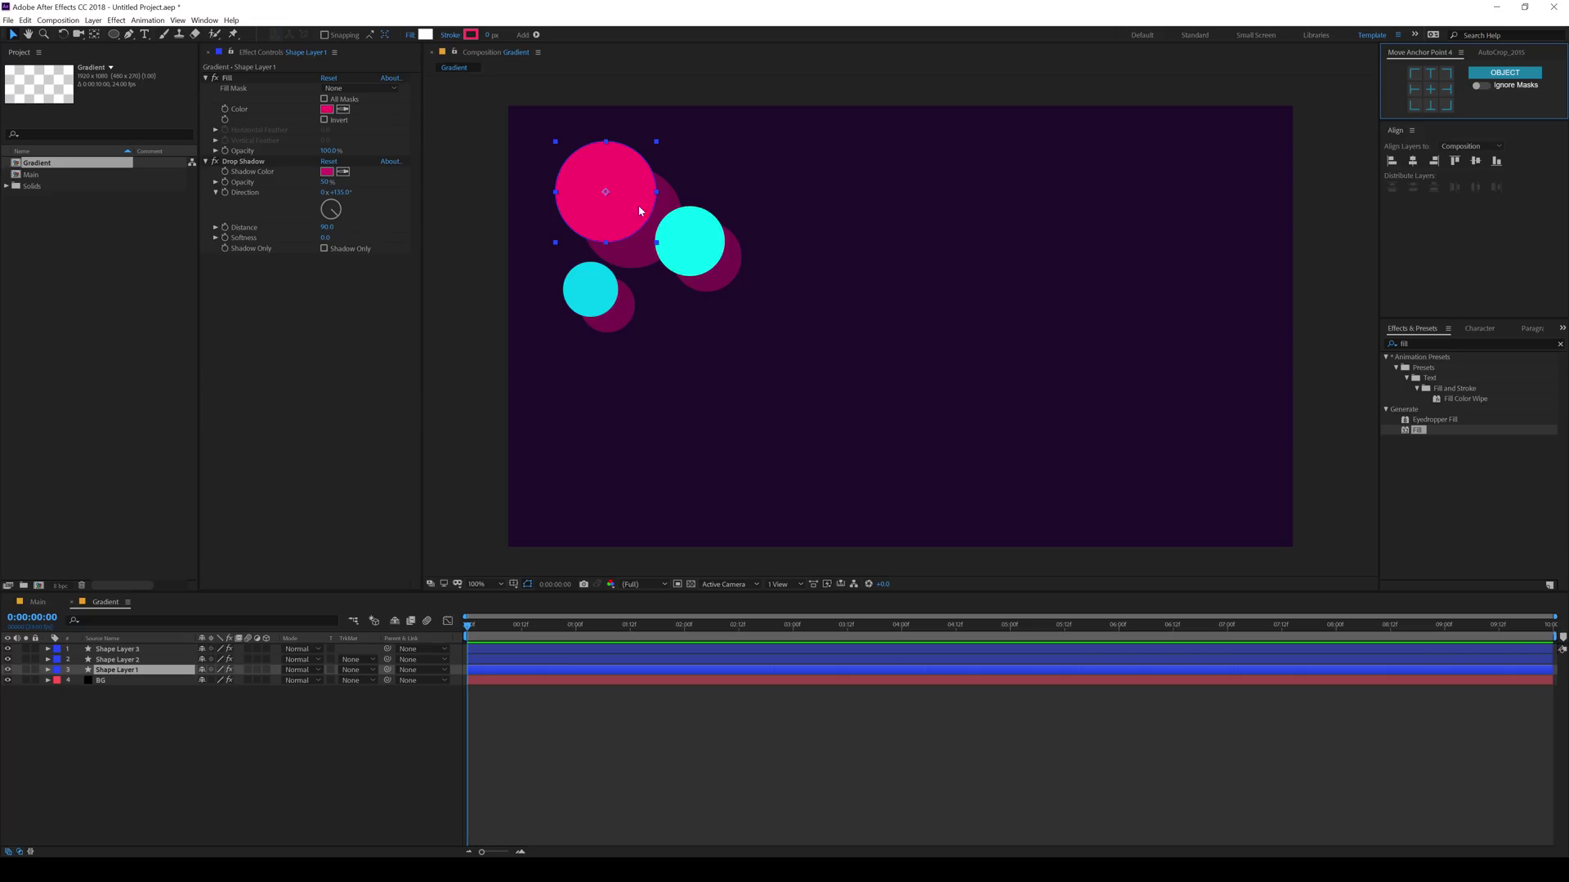
{"action": "left_click_drag", "start_coordinate": [658, 247], "coordinate": [631, 266]}
{"action": "key", "text": "ctrl+d"}
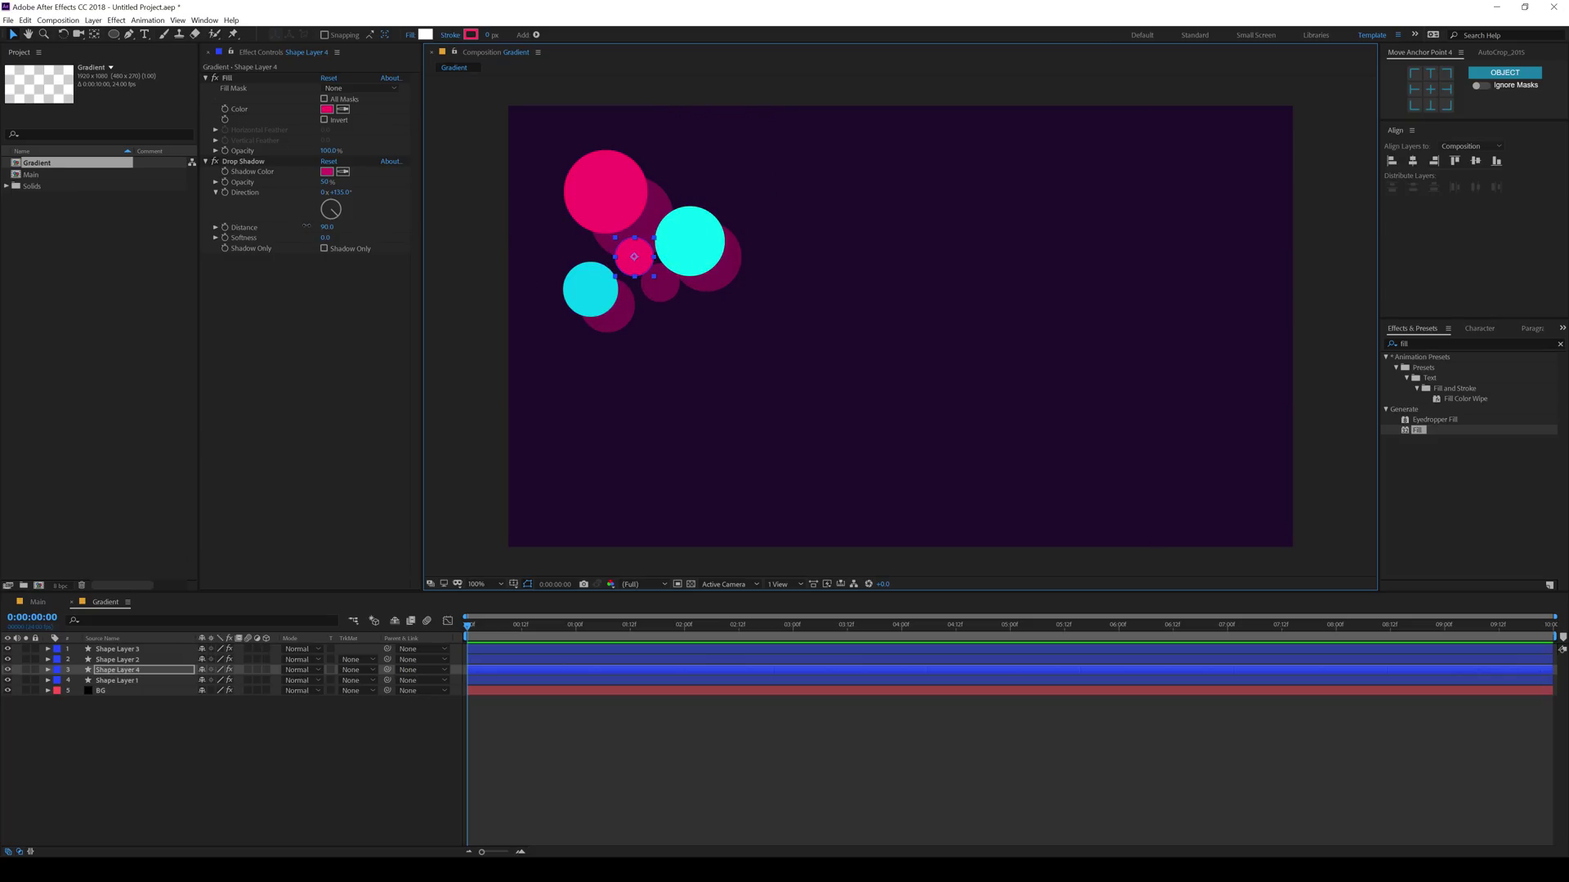
{"action": "left_click_drag", "start_coordinate": [327, 227], "coordinate": [313, 227]}
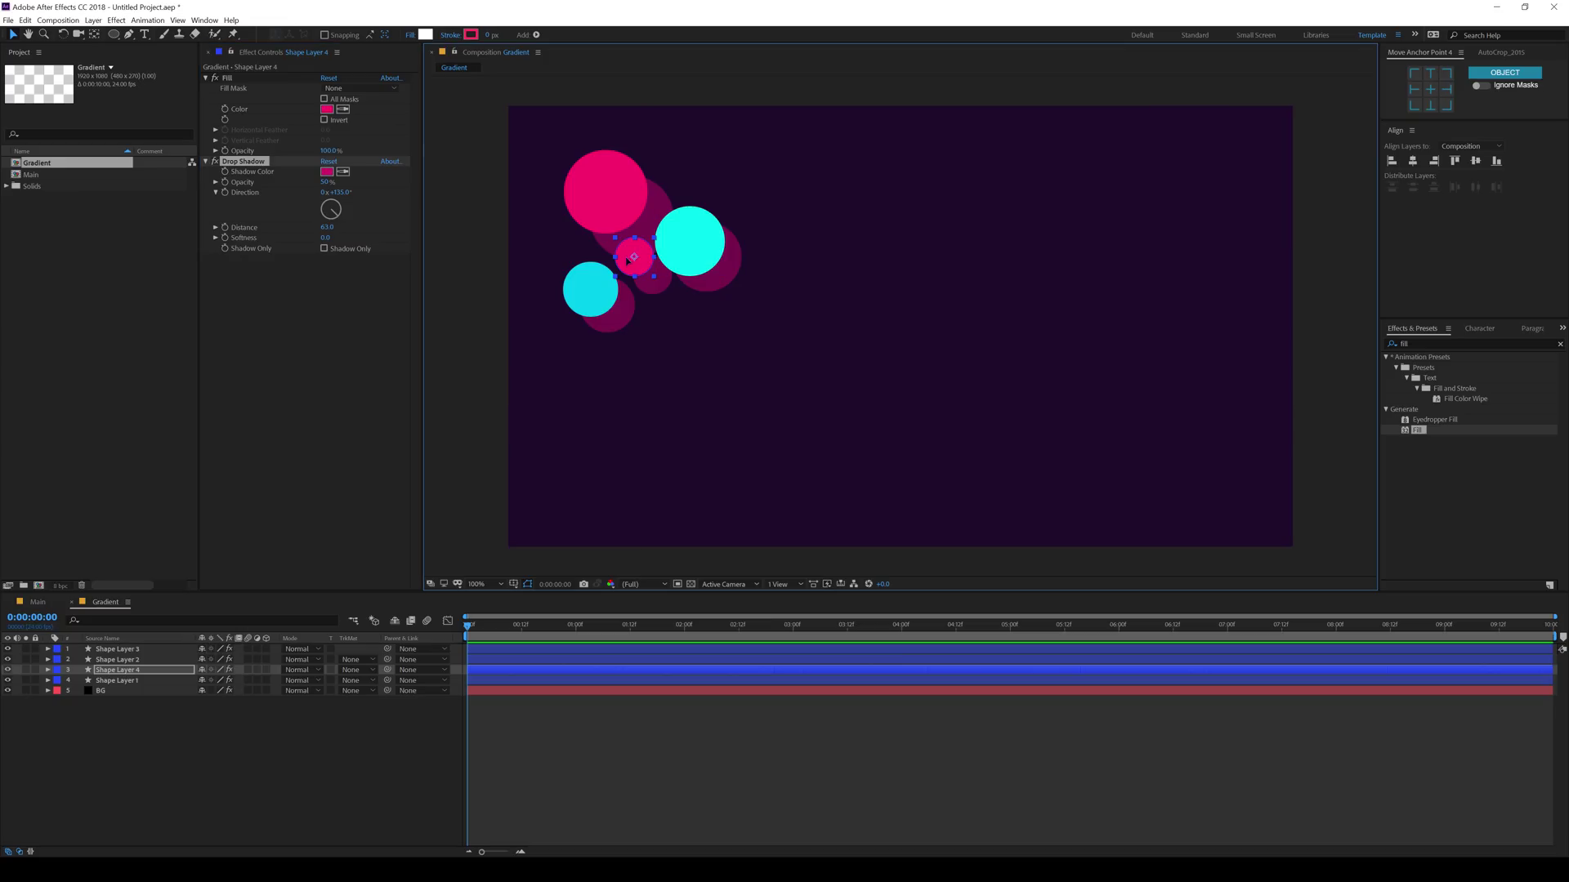
{"action": "left_click_drag", "start_coordinate": [634, 256], "coordinate": [635, 263]}
Fill the small copy with EE0054 and shift the small cyan circle up-left
{"action": "key", "text": "alt+Tab"}
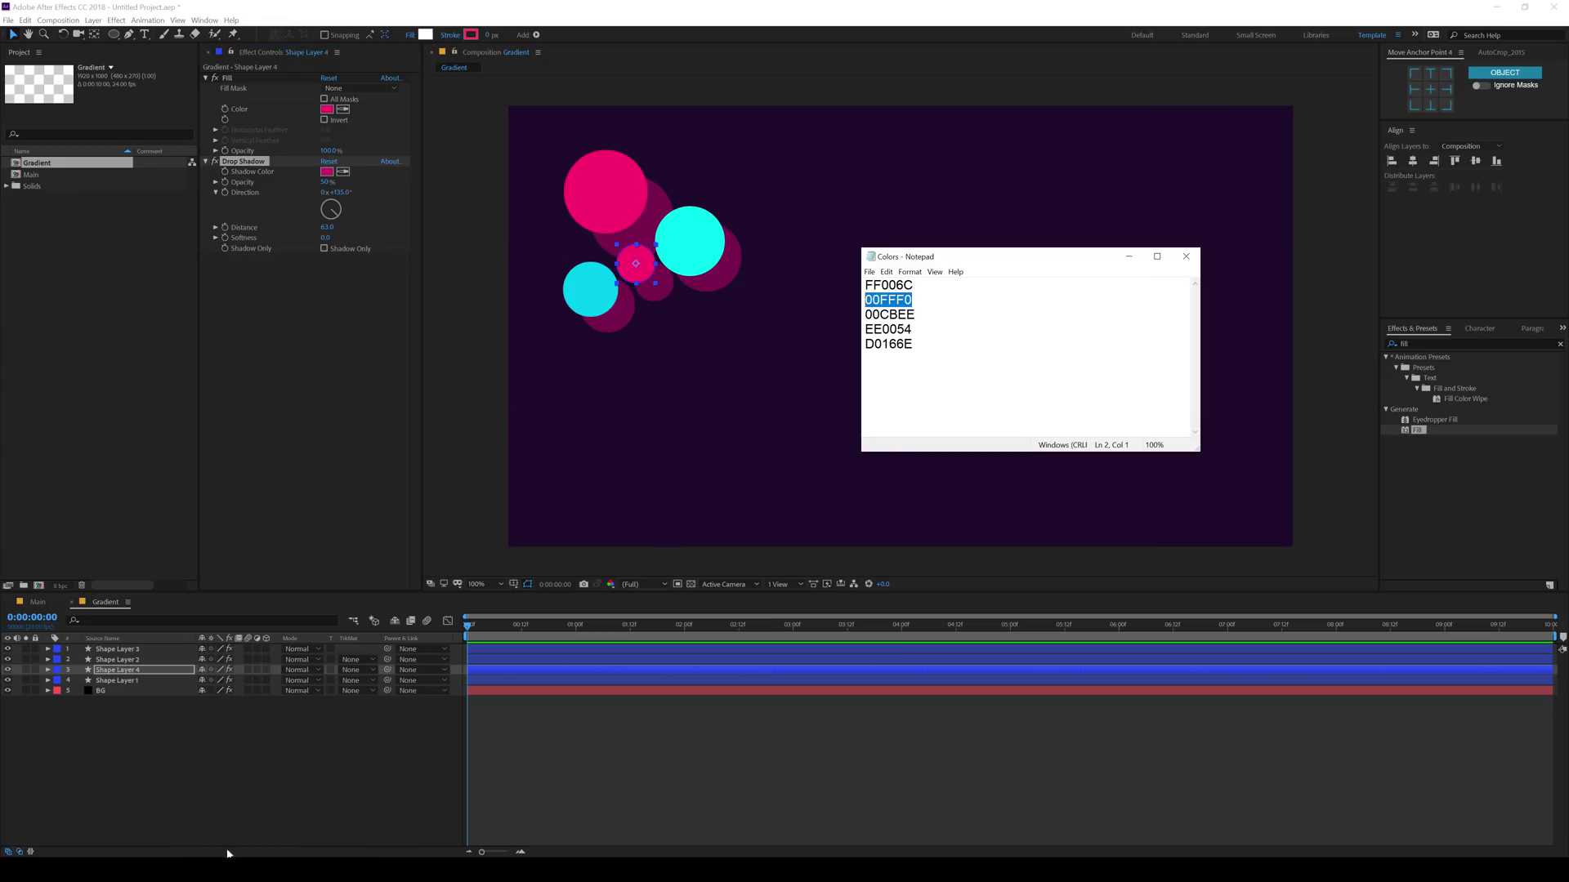
{"action": "left_click_drag", "start_coordinate": [915, 329], "coordinate": [776, 332]}
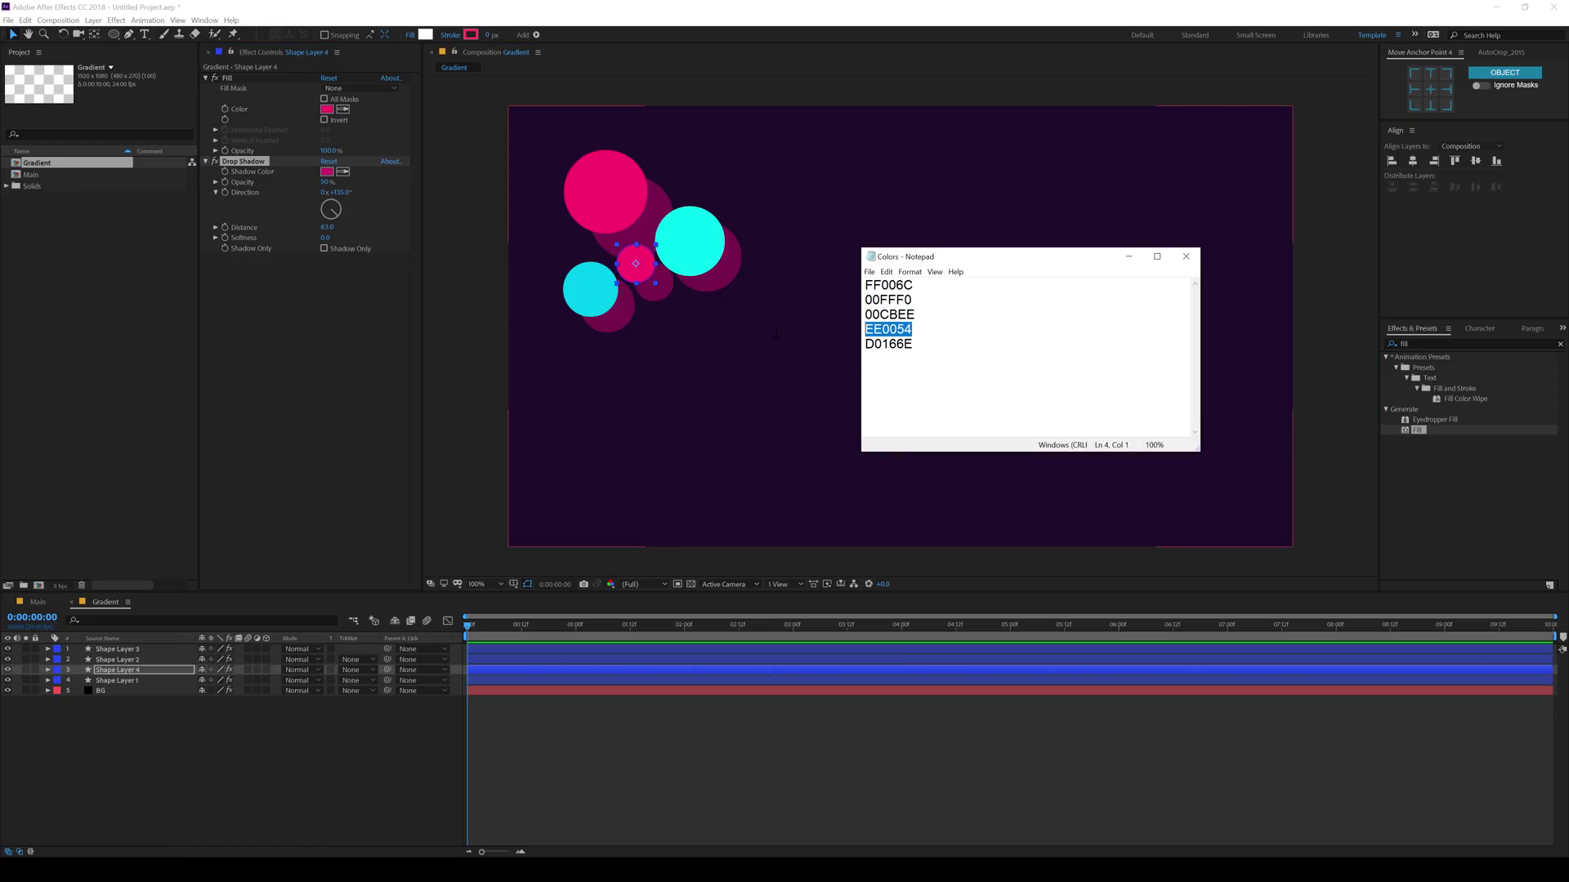
{"action": "left_click", "coordinate": [326, 108]}
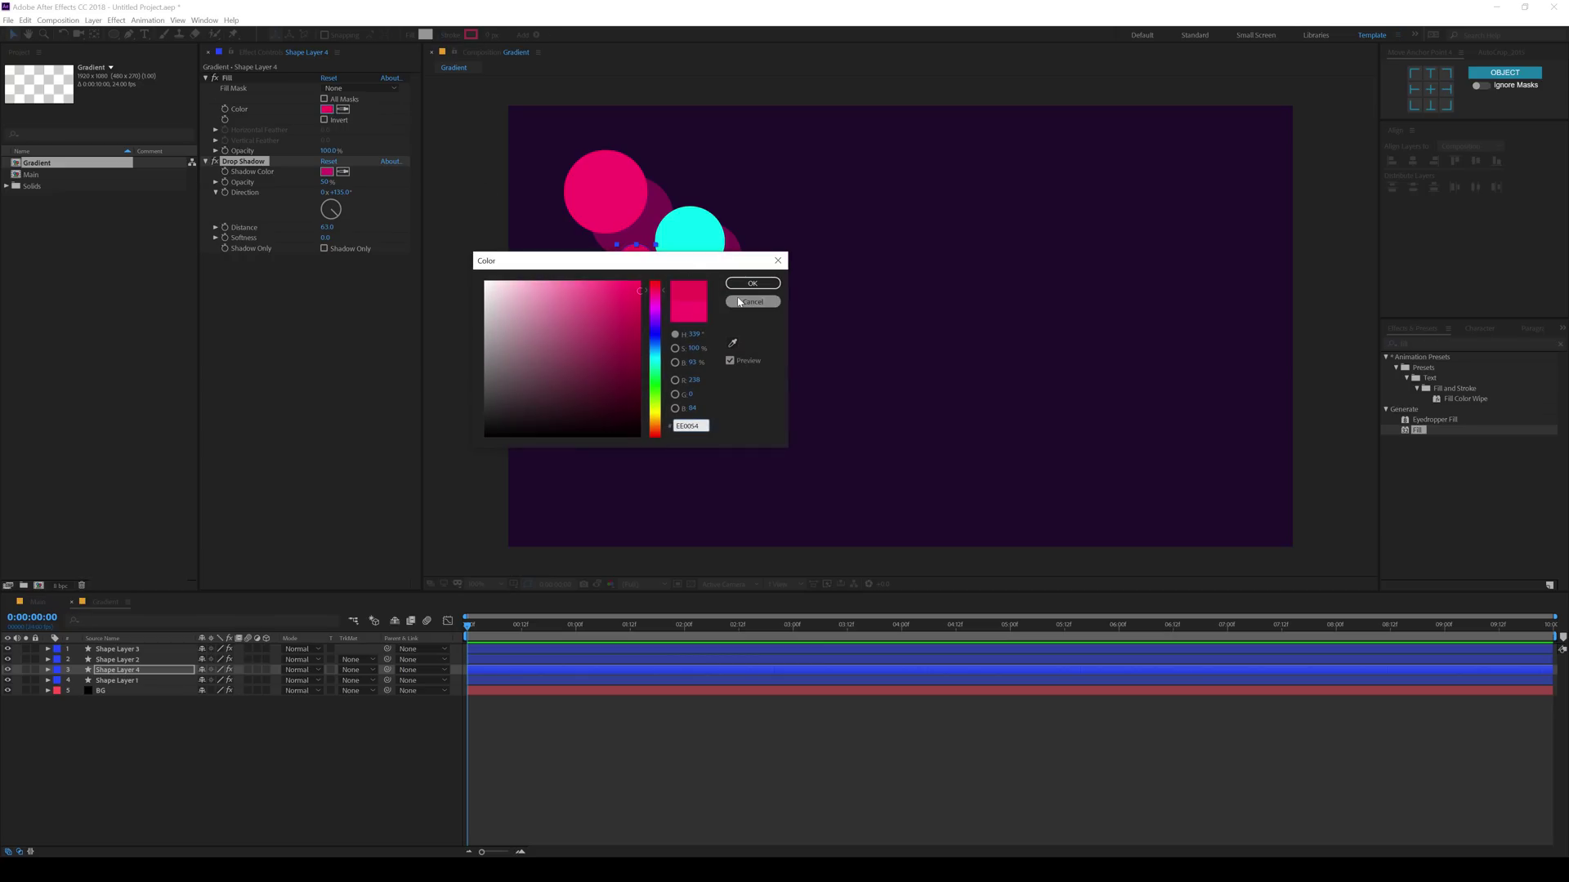
{"action": "key", "text": "Return"}
{"action": "left_click", "coordinate": [169, 799]}
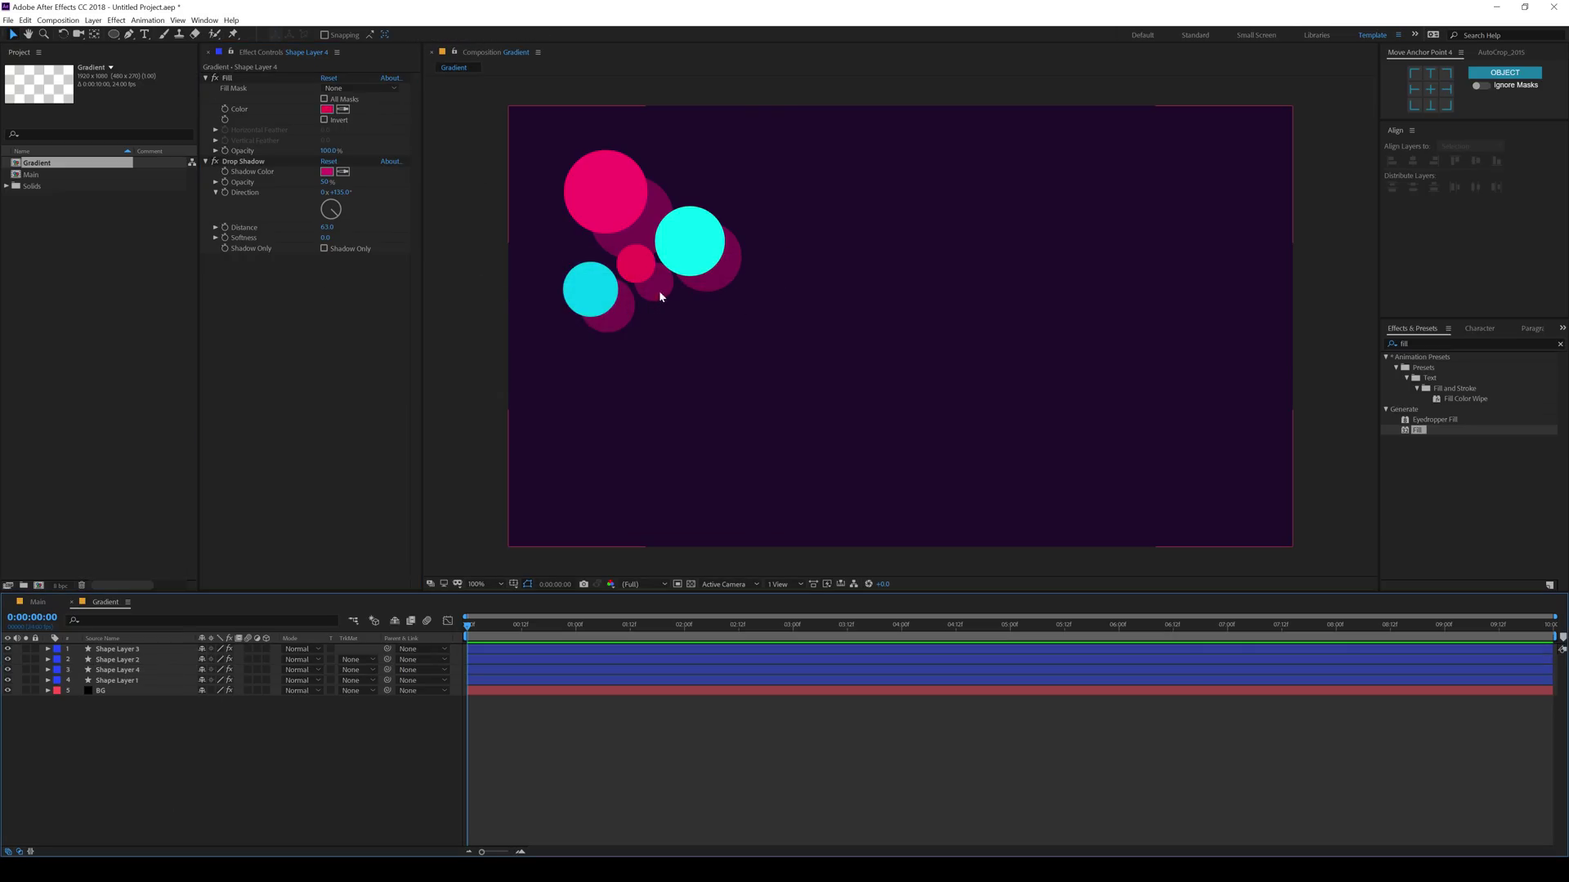
{"action": "left_click_drag", "start_coordinate": [590, 294], "coordinate": [579, 282]}
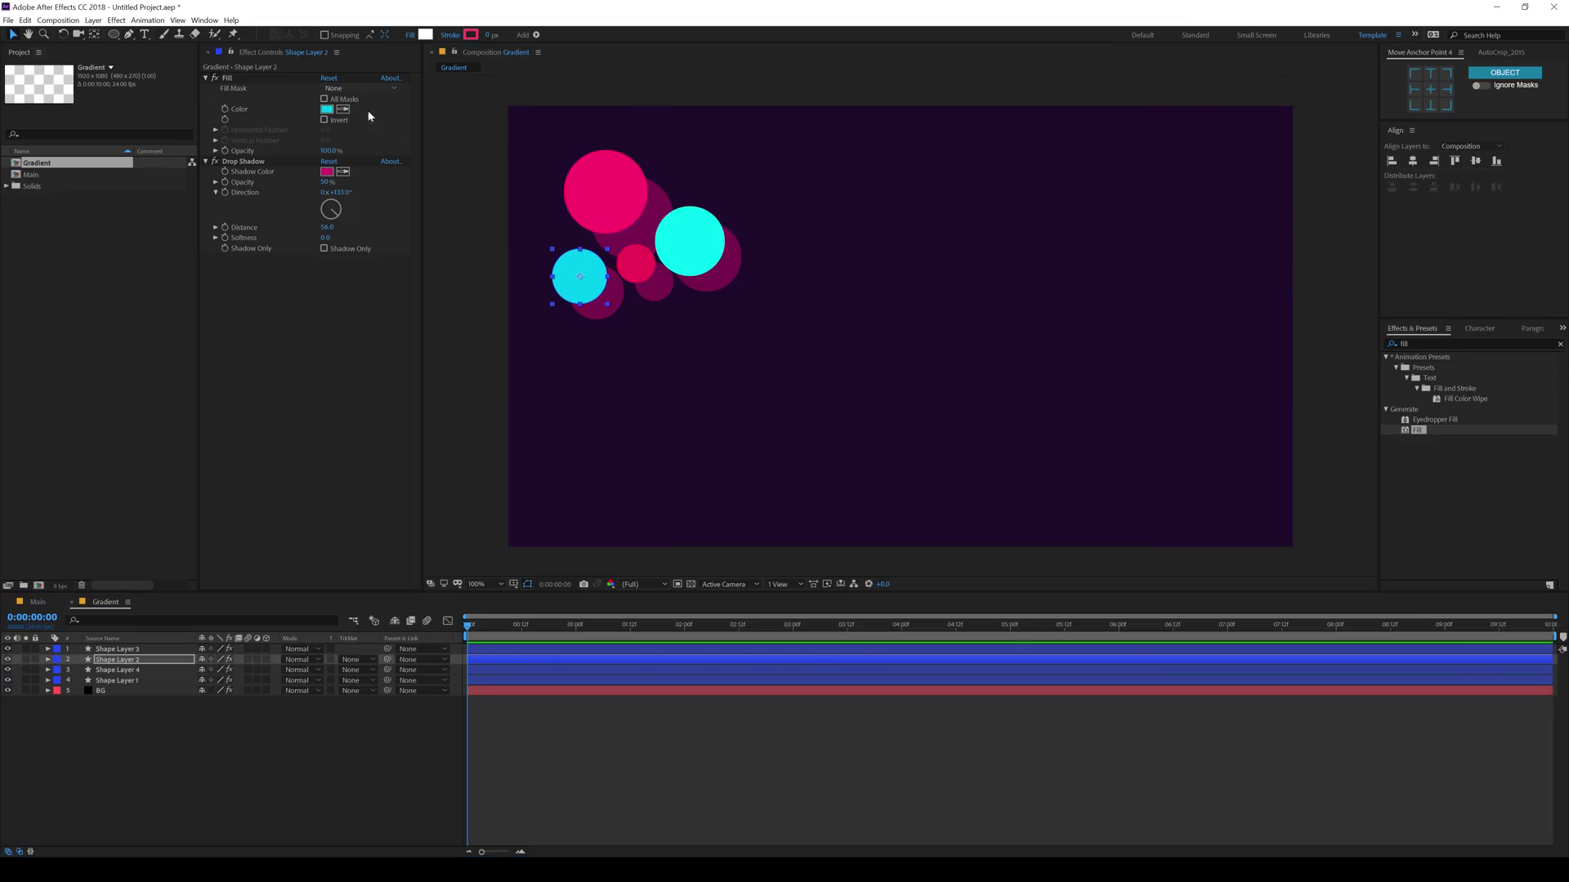
Nest Gradient in the Main comp and move the BG solid from Gradient into Main beneath it
{"action": "left_click", "coordinate": [36, 603]}
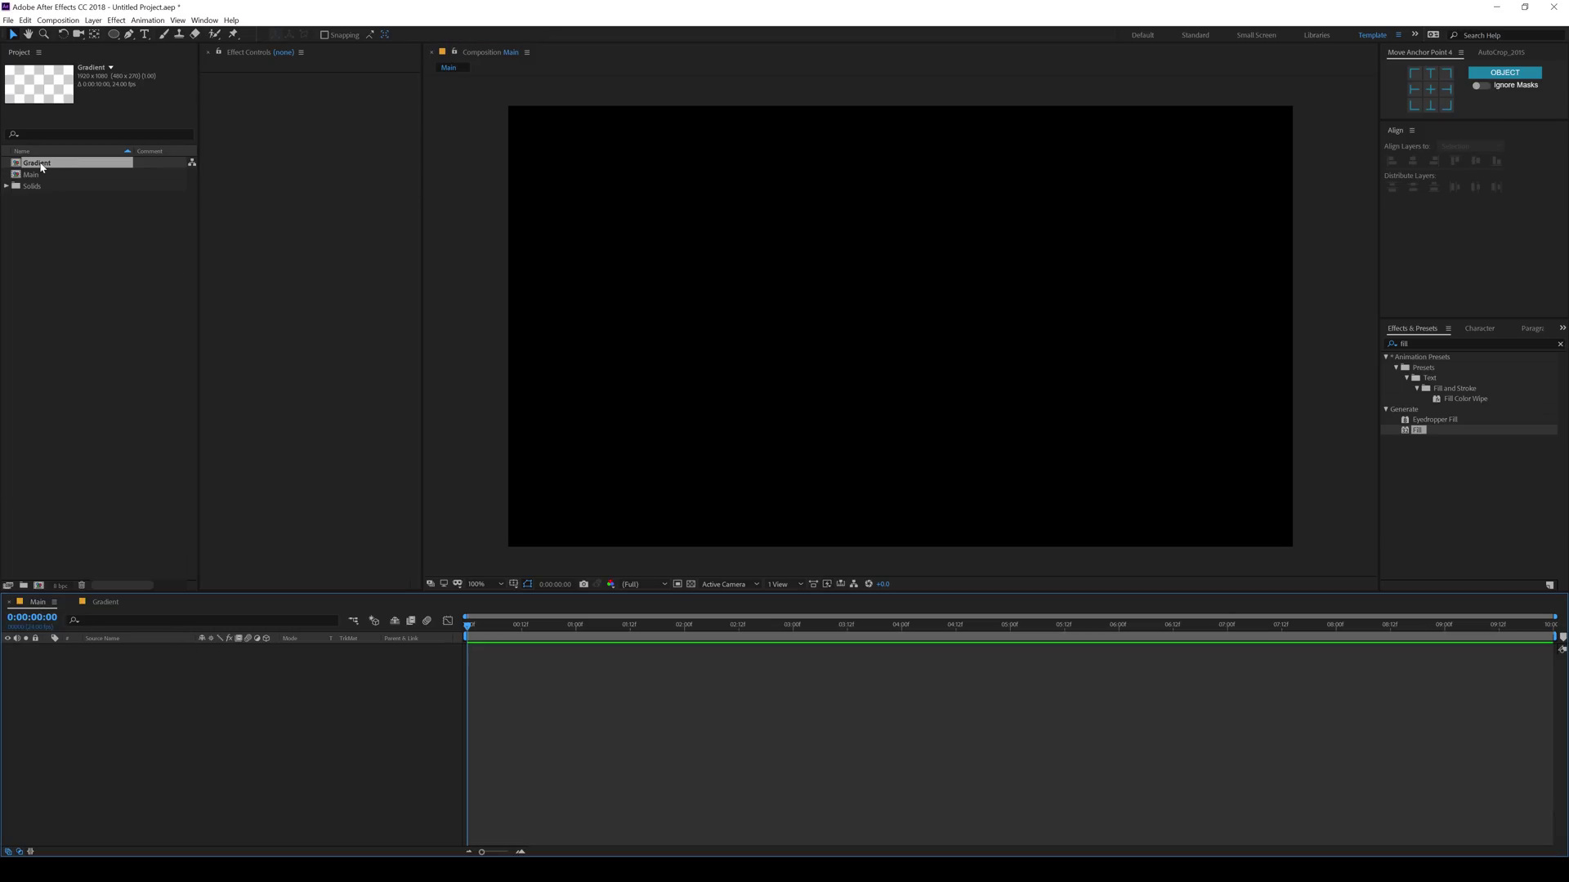
{"action": "left_click_drag", "start_coordinate": [41, 166], "coordinate": [106, 702]}
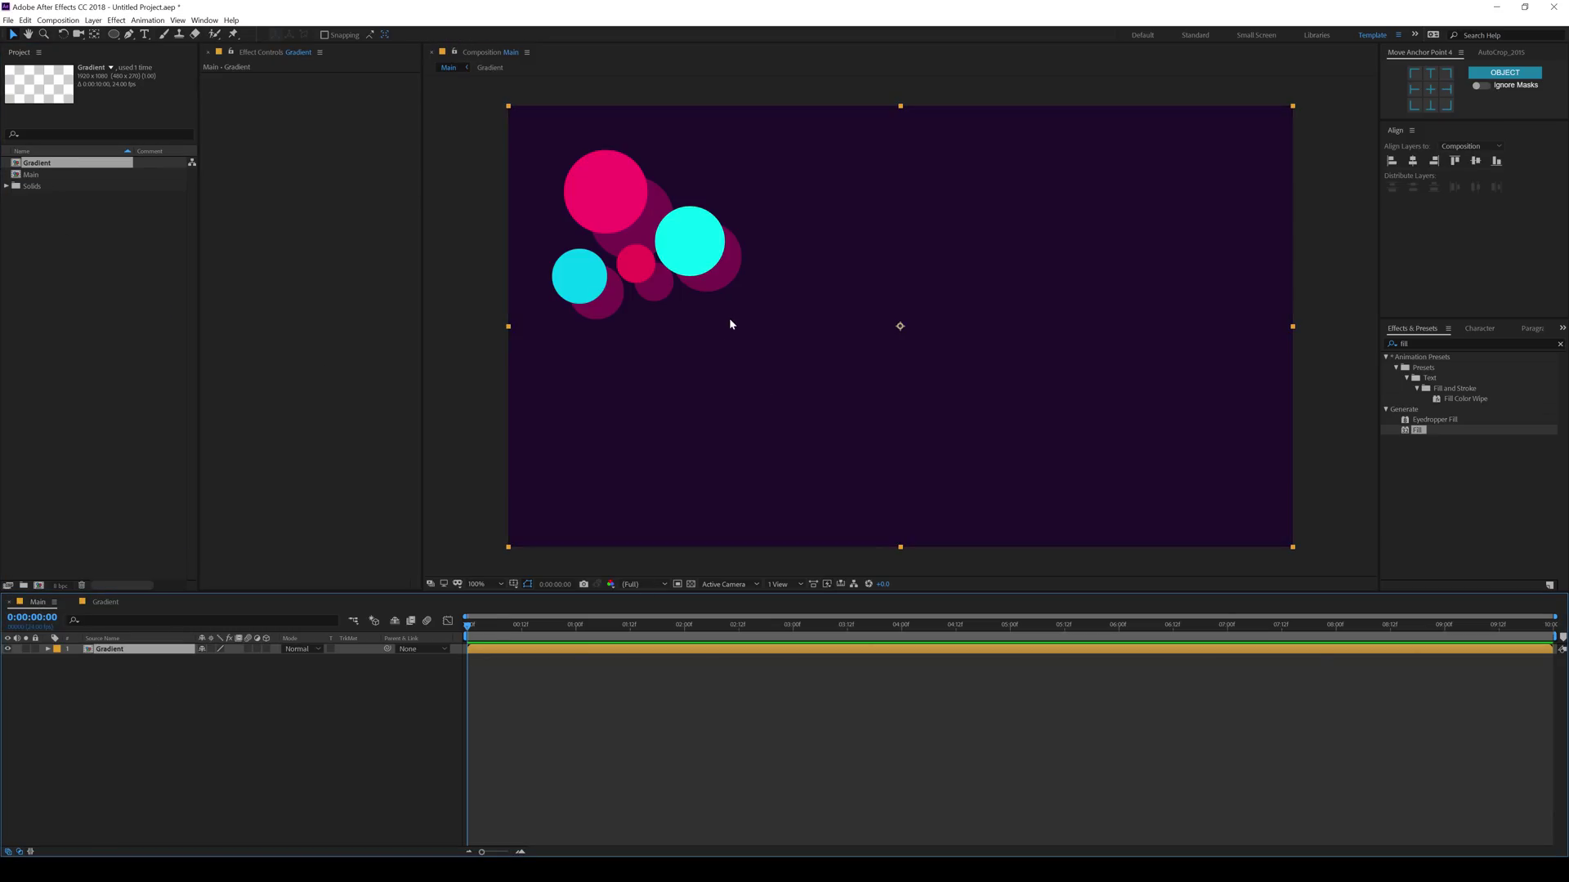
{"action": "double_click", "coordinate": [112, 650]}
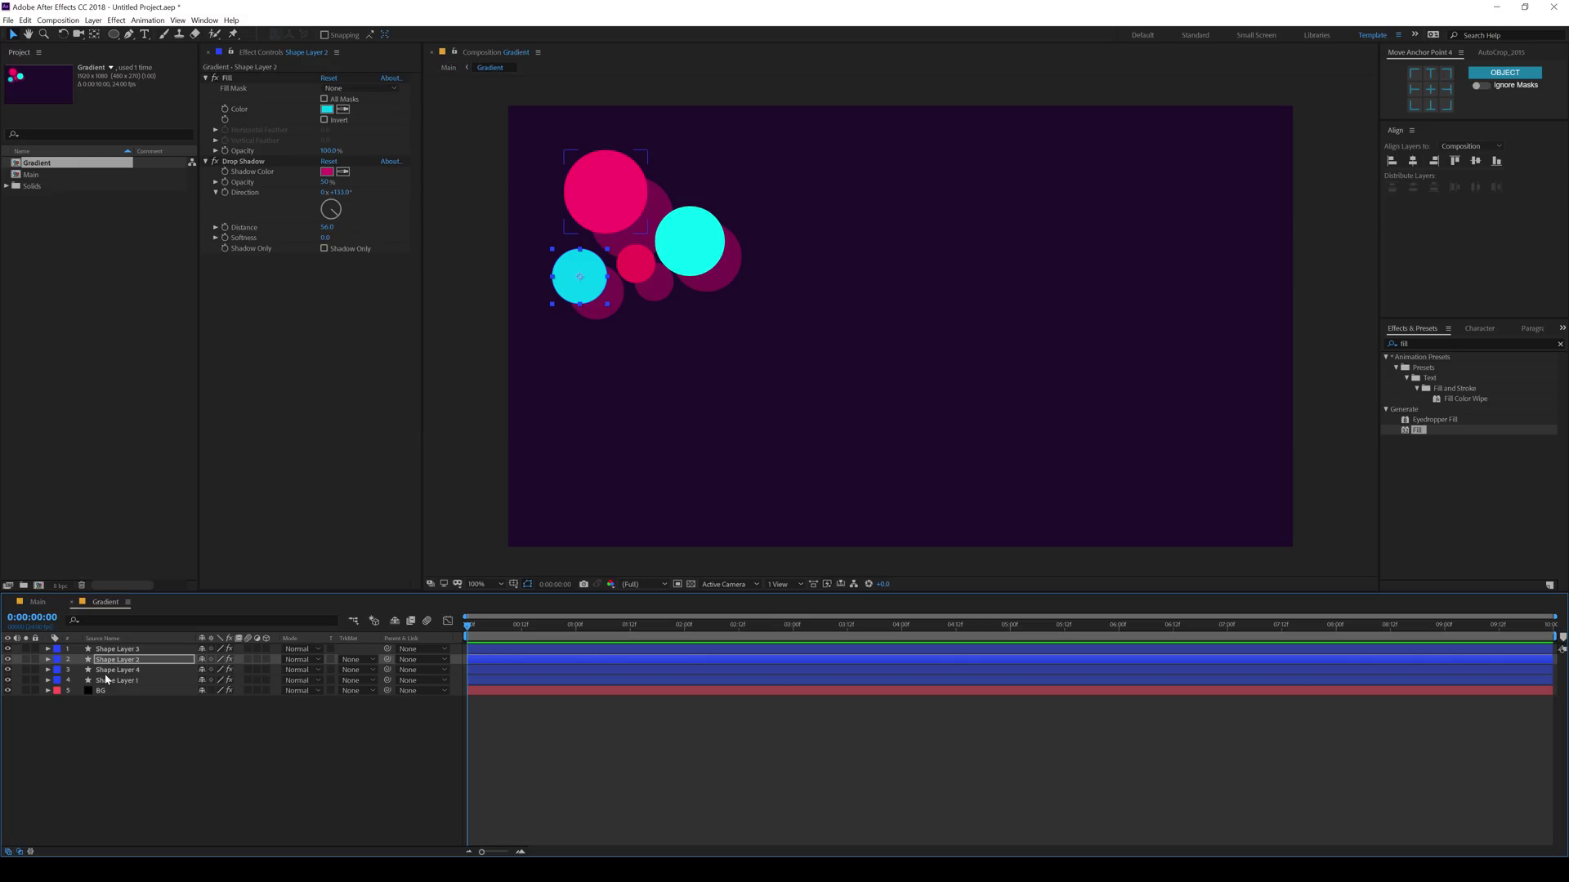
{"action": "left_click", "coordinate": [131, 691]}
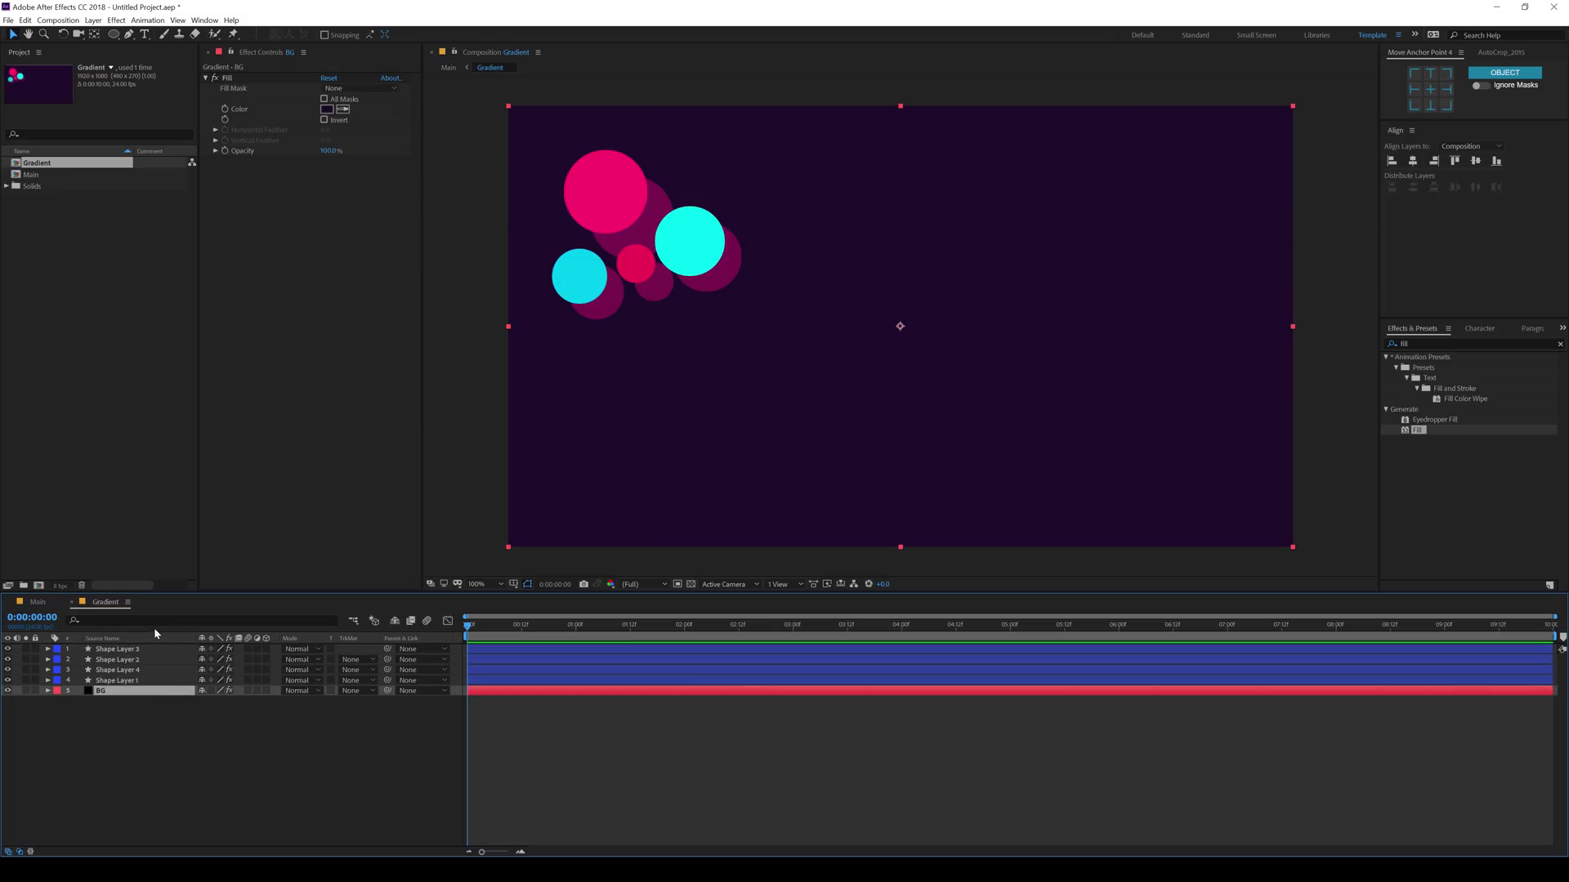
{"action": "key", "text": "Delete"}
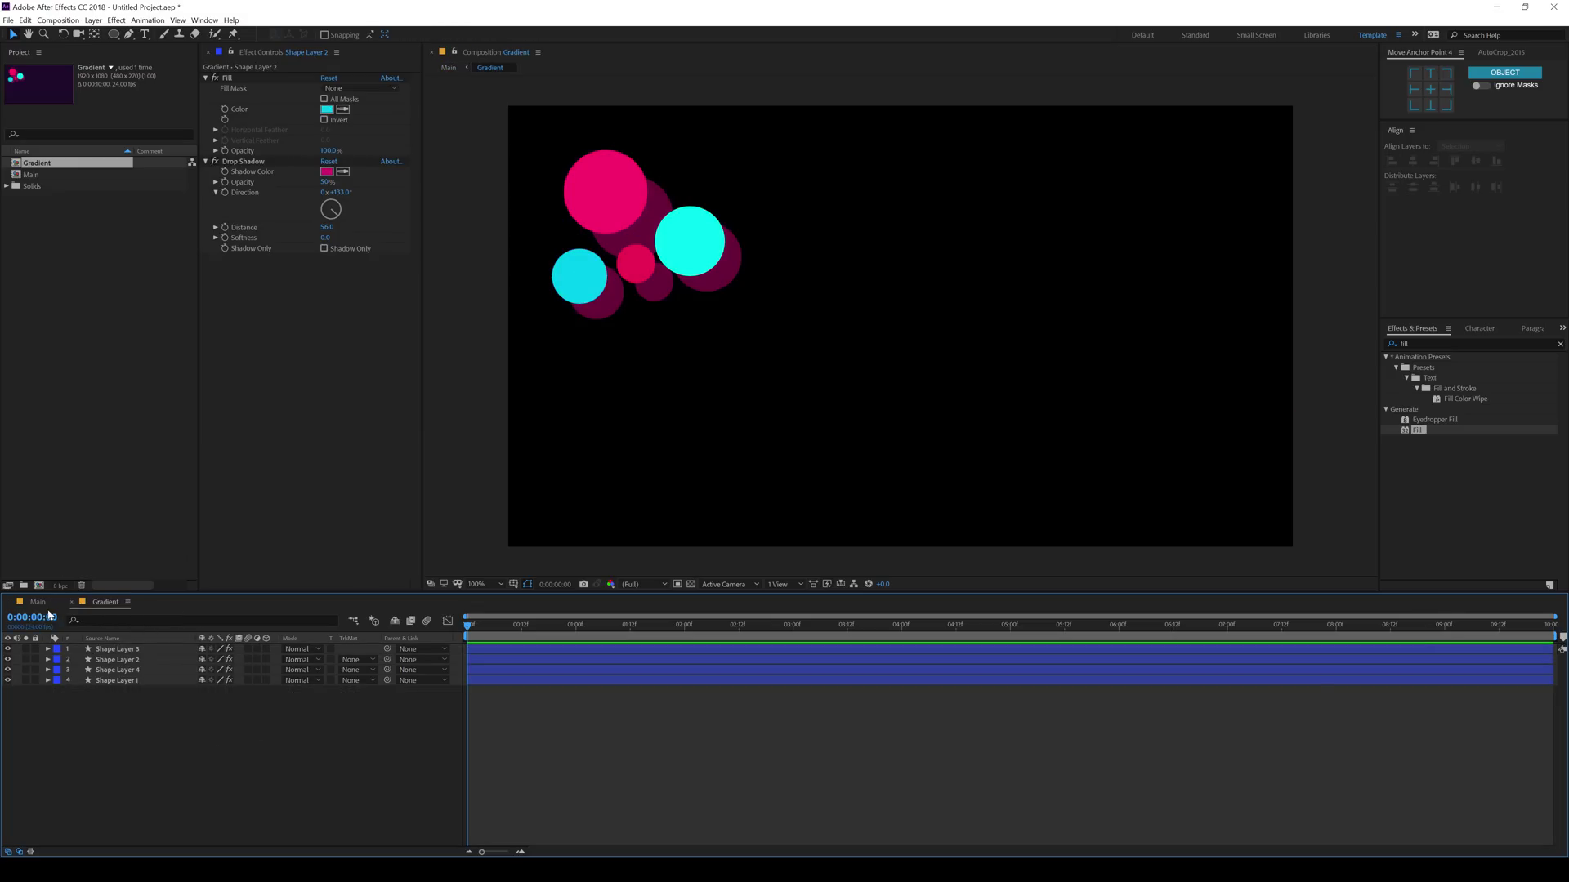
{"action": "left_click", "coordinate": [37, 601]}
{"action": "key", "text": "ctrl+v"}
{"action": "left_click_drag", "start_coordinate": [112, 651], "coordinate": [113, 690]}
{"action": "left_click", "coordinate": [114, 650]}
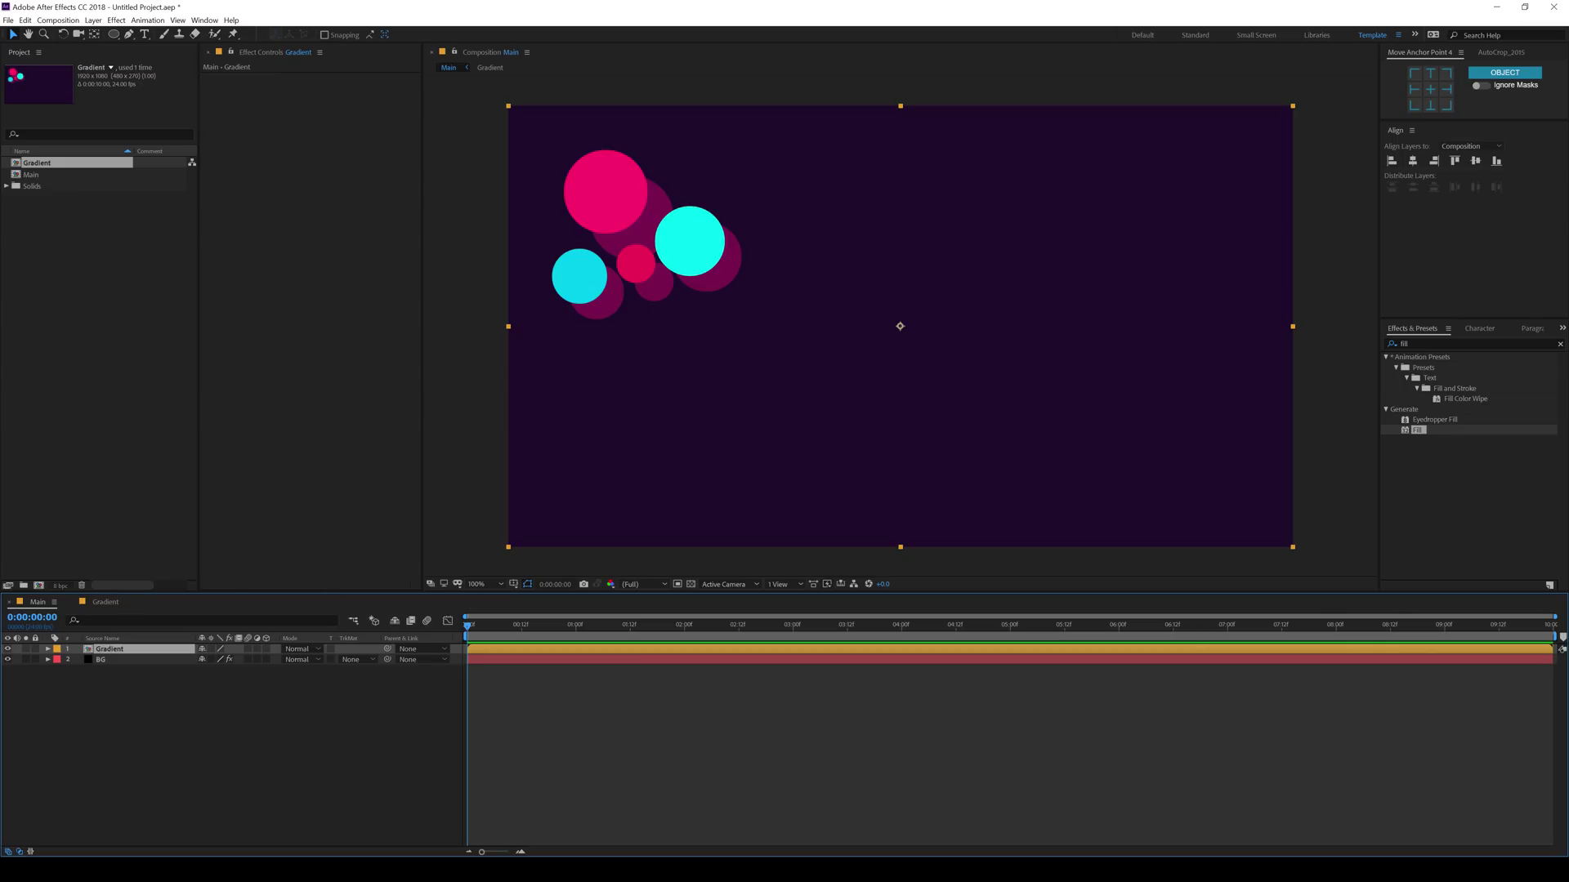
Apply Turbulent Displace to the Gradient layer with Amount 20 and Complexity 2
{"action": "left_click", "coordinate": [1418, 347]}
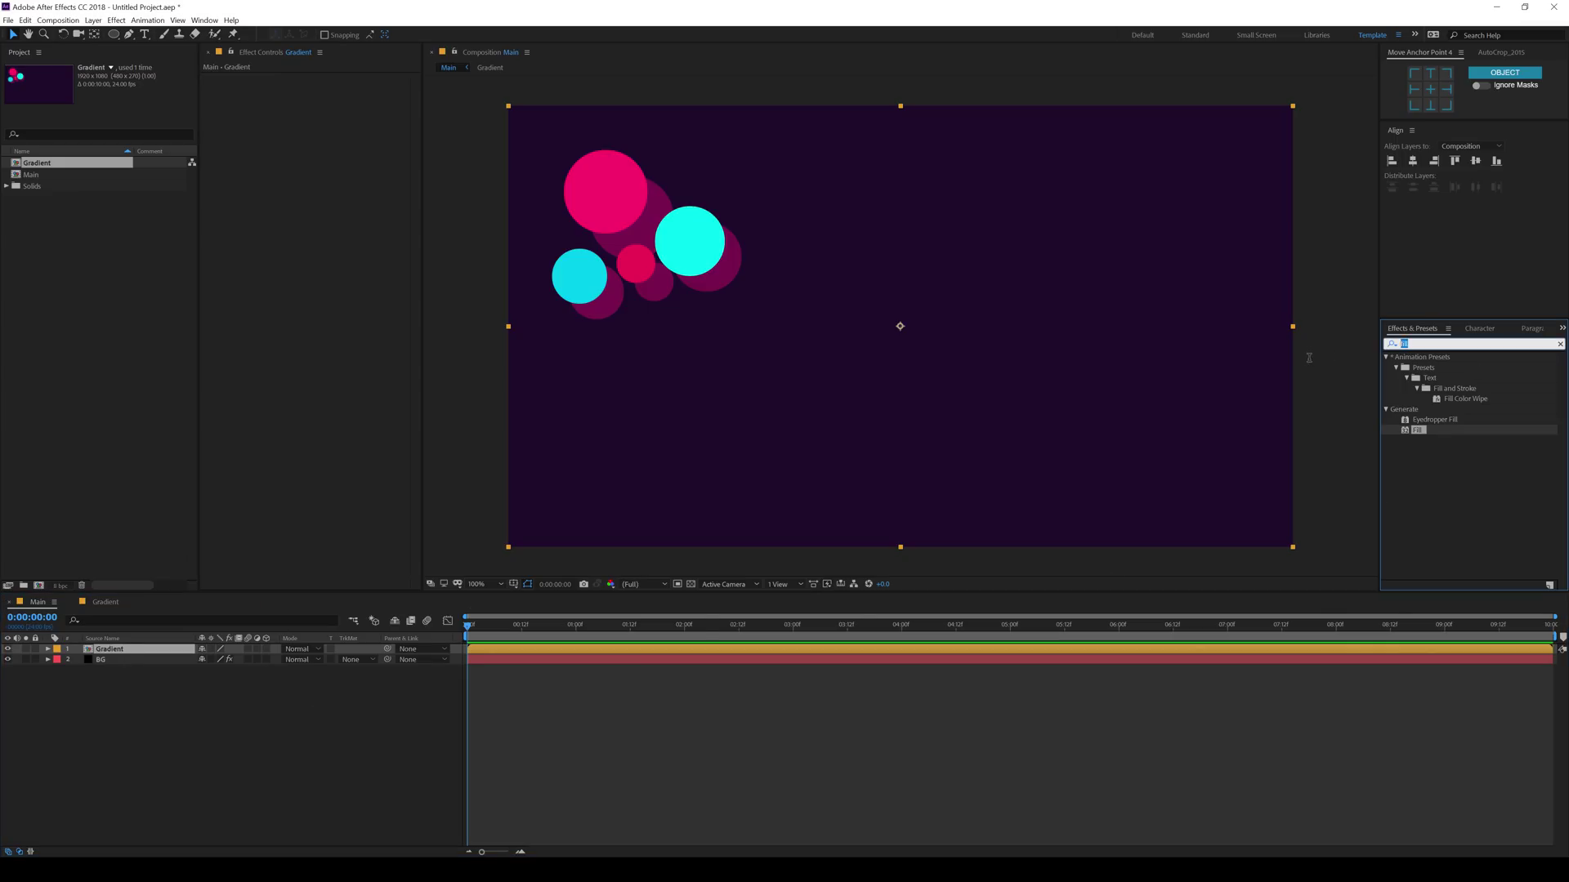
{"action": "type", "text": "turb"}
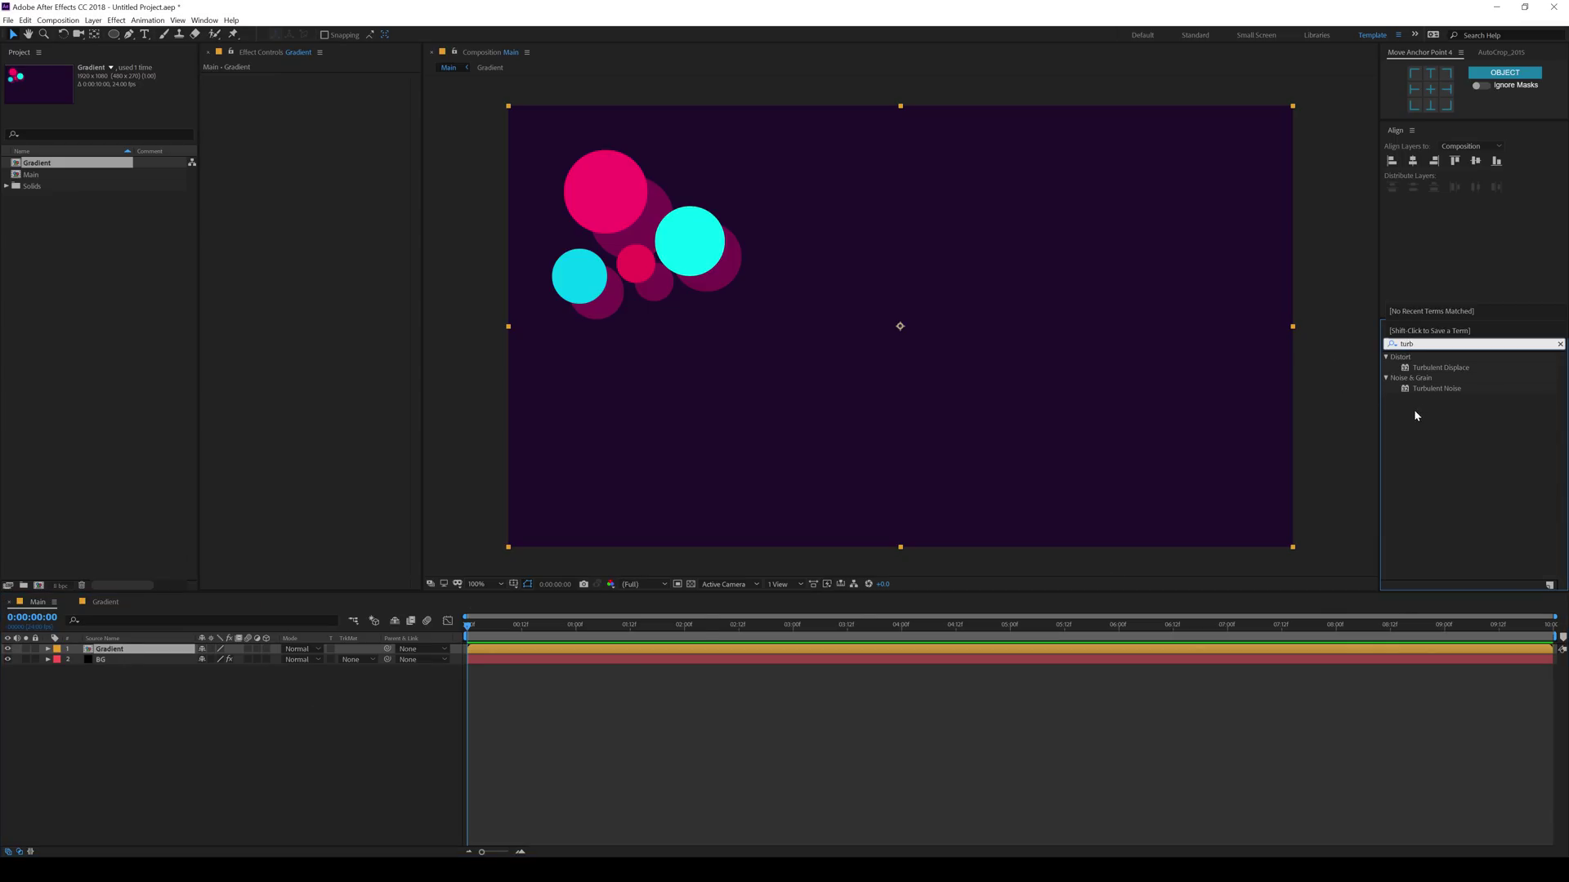
{"action": "double_click", "coordinate": [1443, 369]}
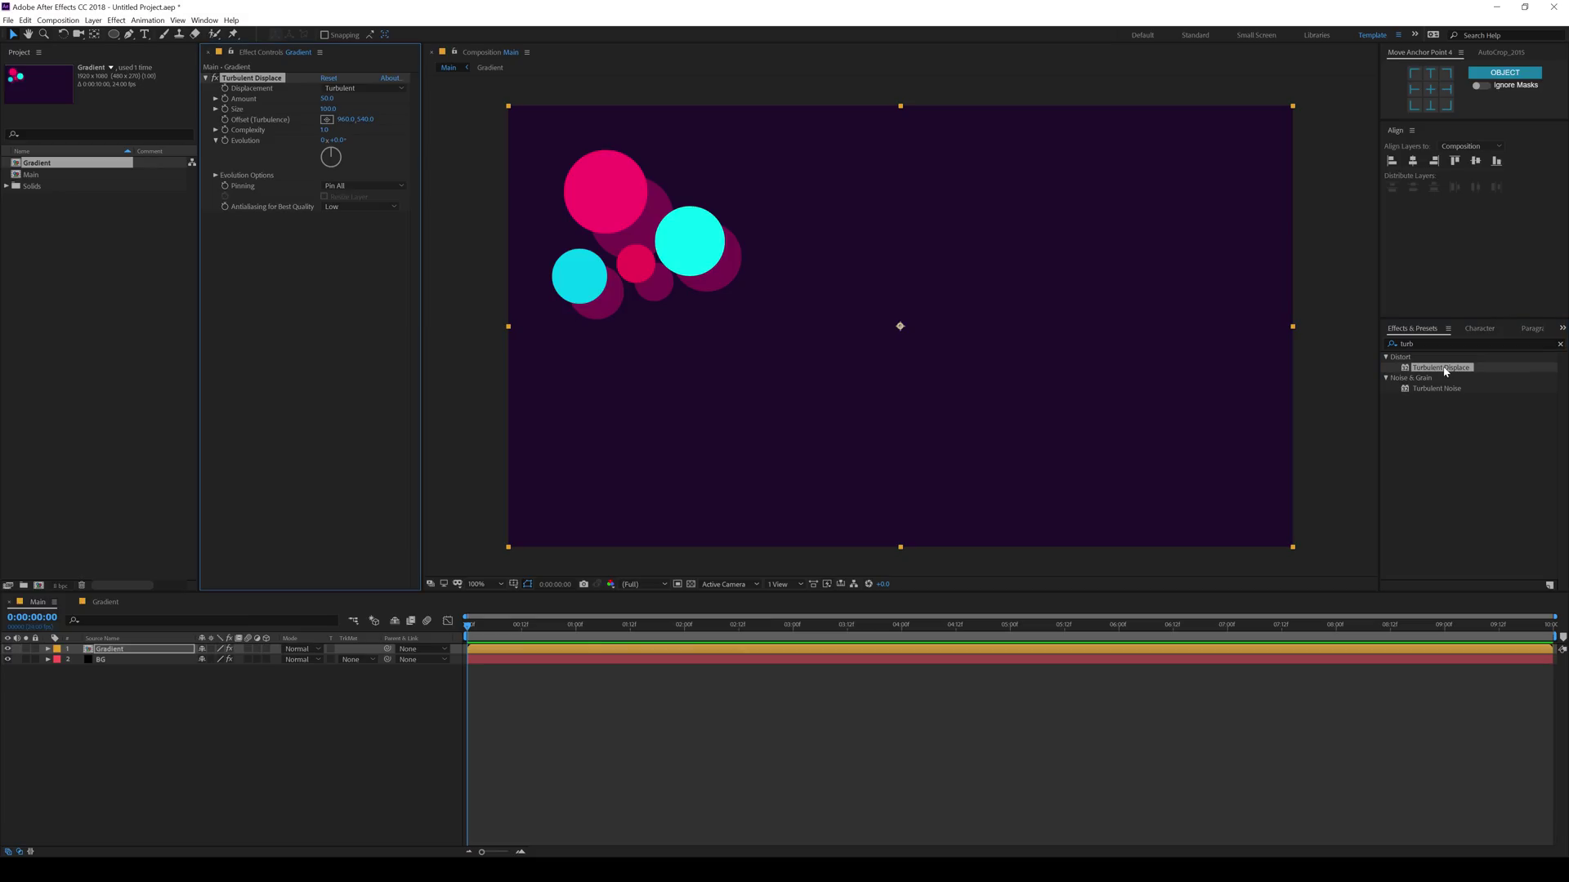
{"action": "left_click", "coordinate": [325, 99]}
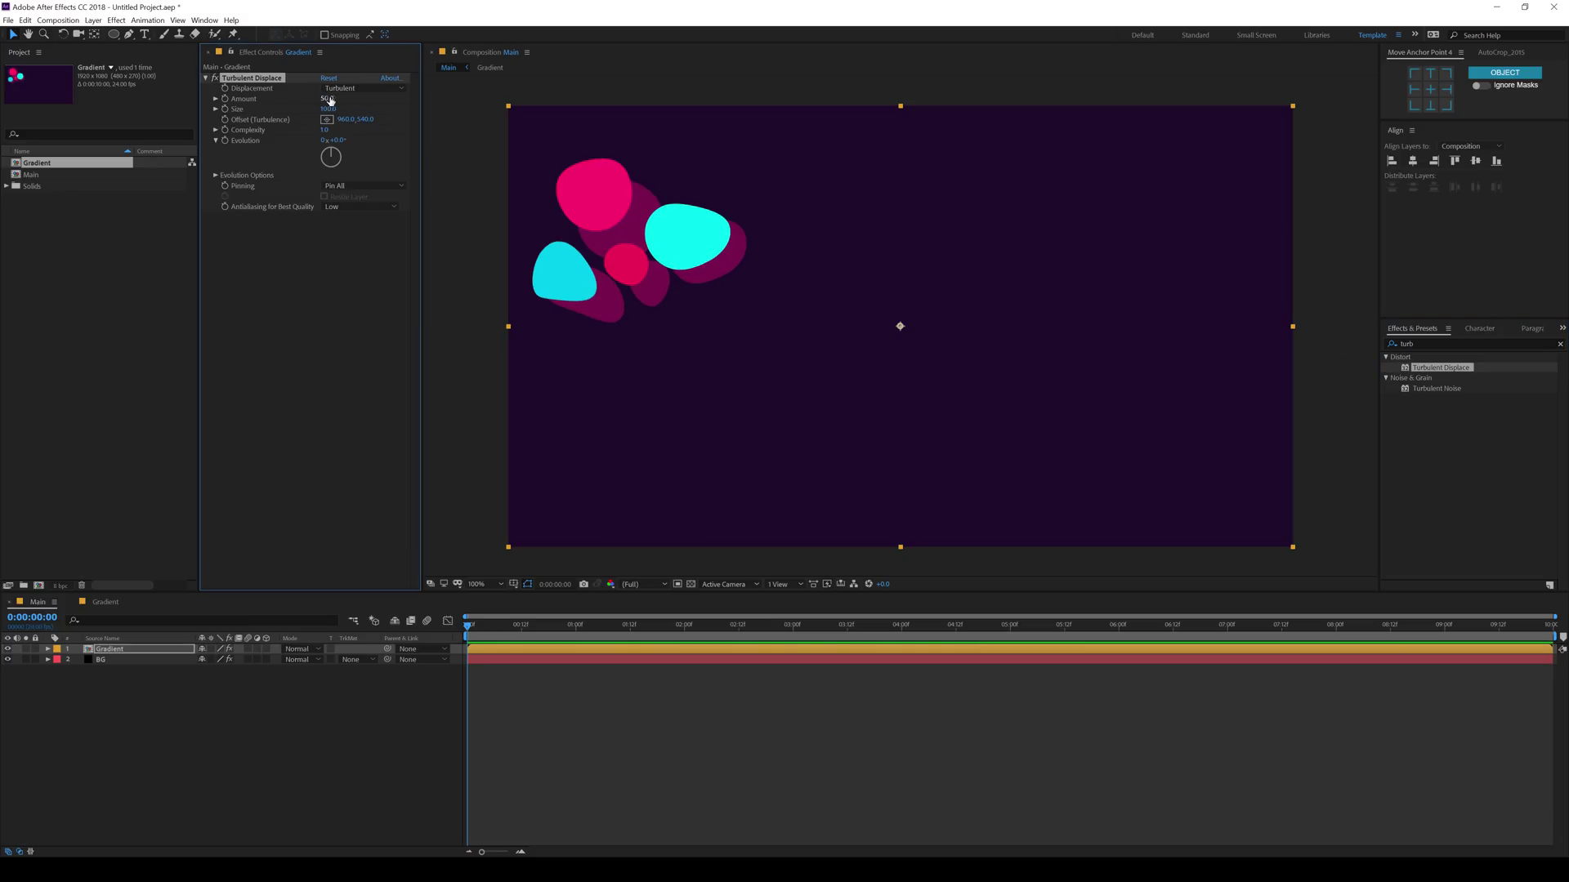
{"action": "type", "text": "20"}
{"action": "key", "text": "Return"}
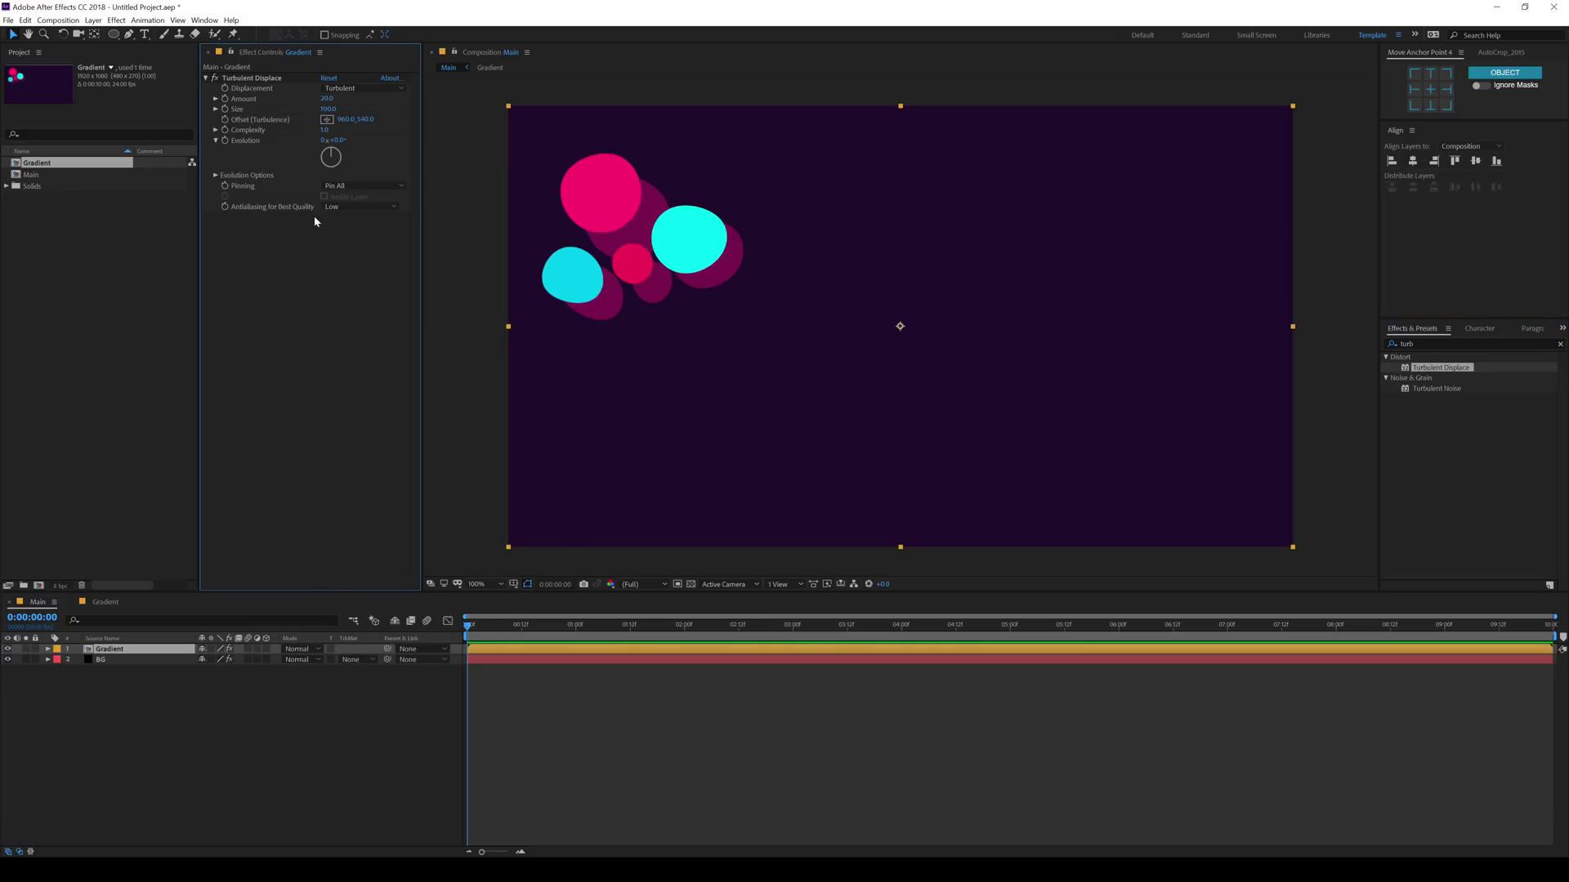
{"action": "left_click", "coordinate": [326, 131]}
{"action": "type", "text": "2"}
{"action": "key", "text": "Return"}
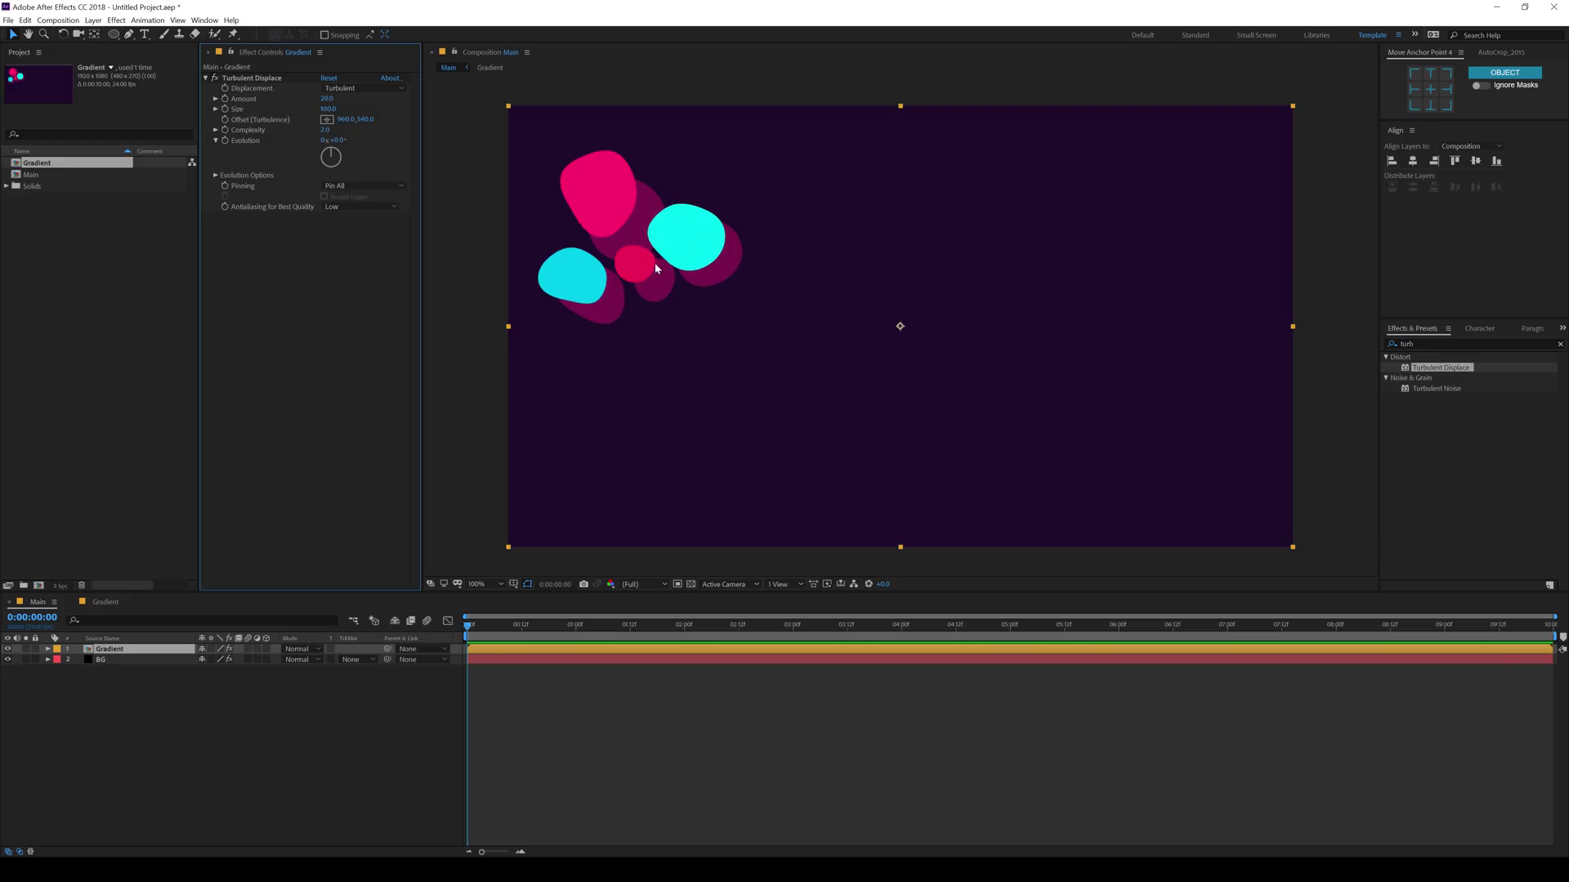
Apply Directional Blur to the Gradient layer and settle on a Blur Length of 600
{"action": "left_click", "coordinate": [1426, 344]}
{"action": "type", "text": "direct"}
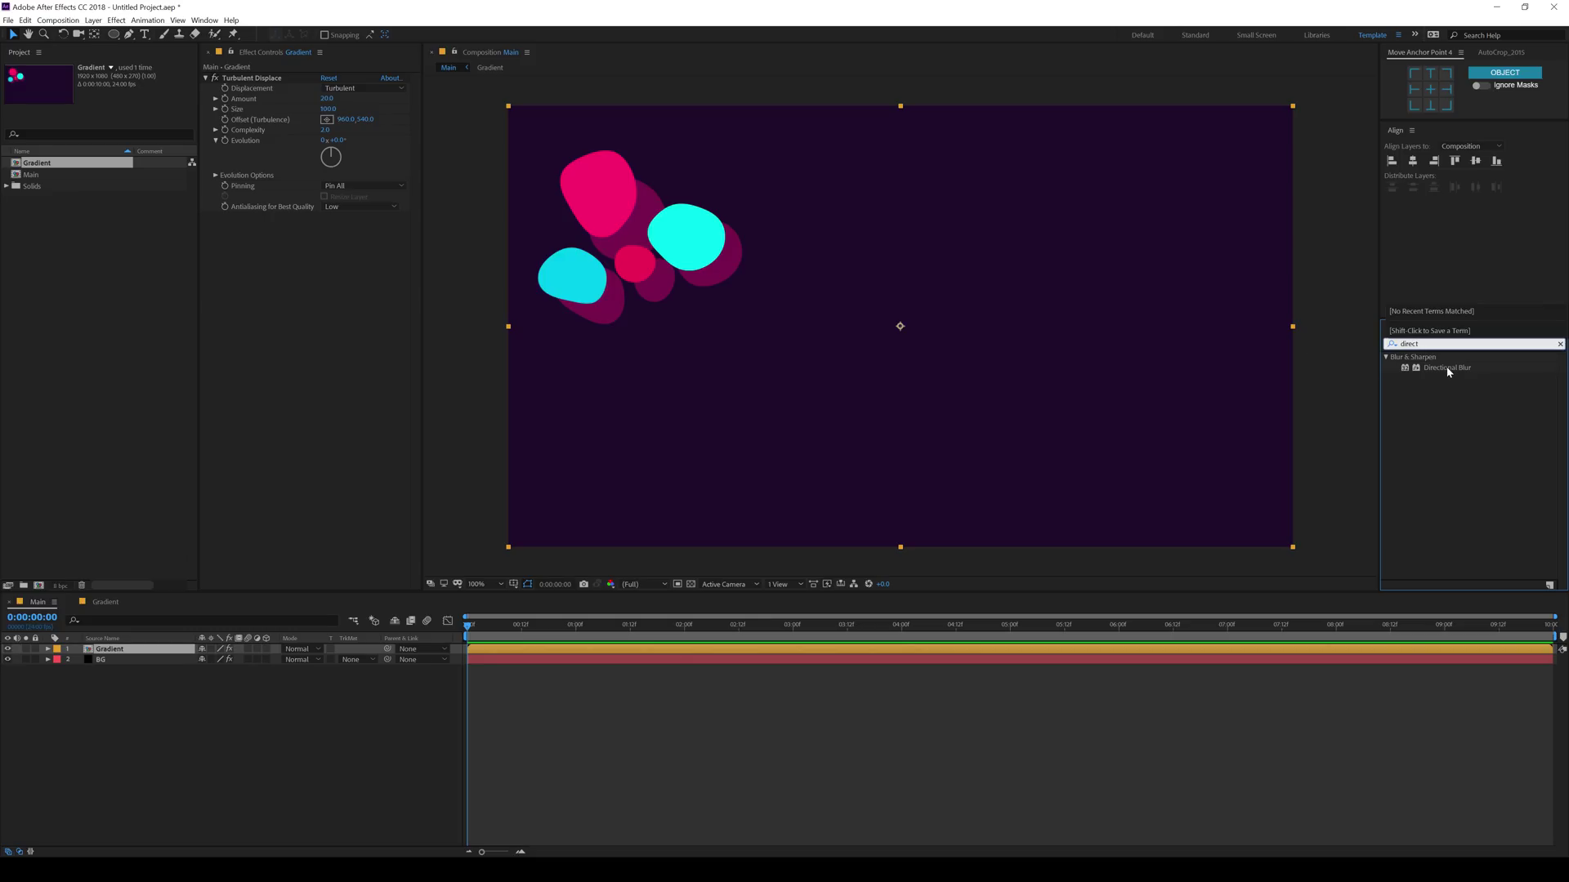
{"action": "double_click", "coordinate": [1448, 369]}
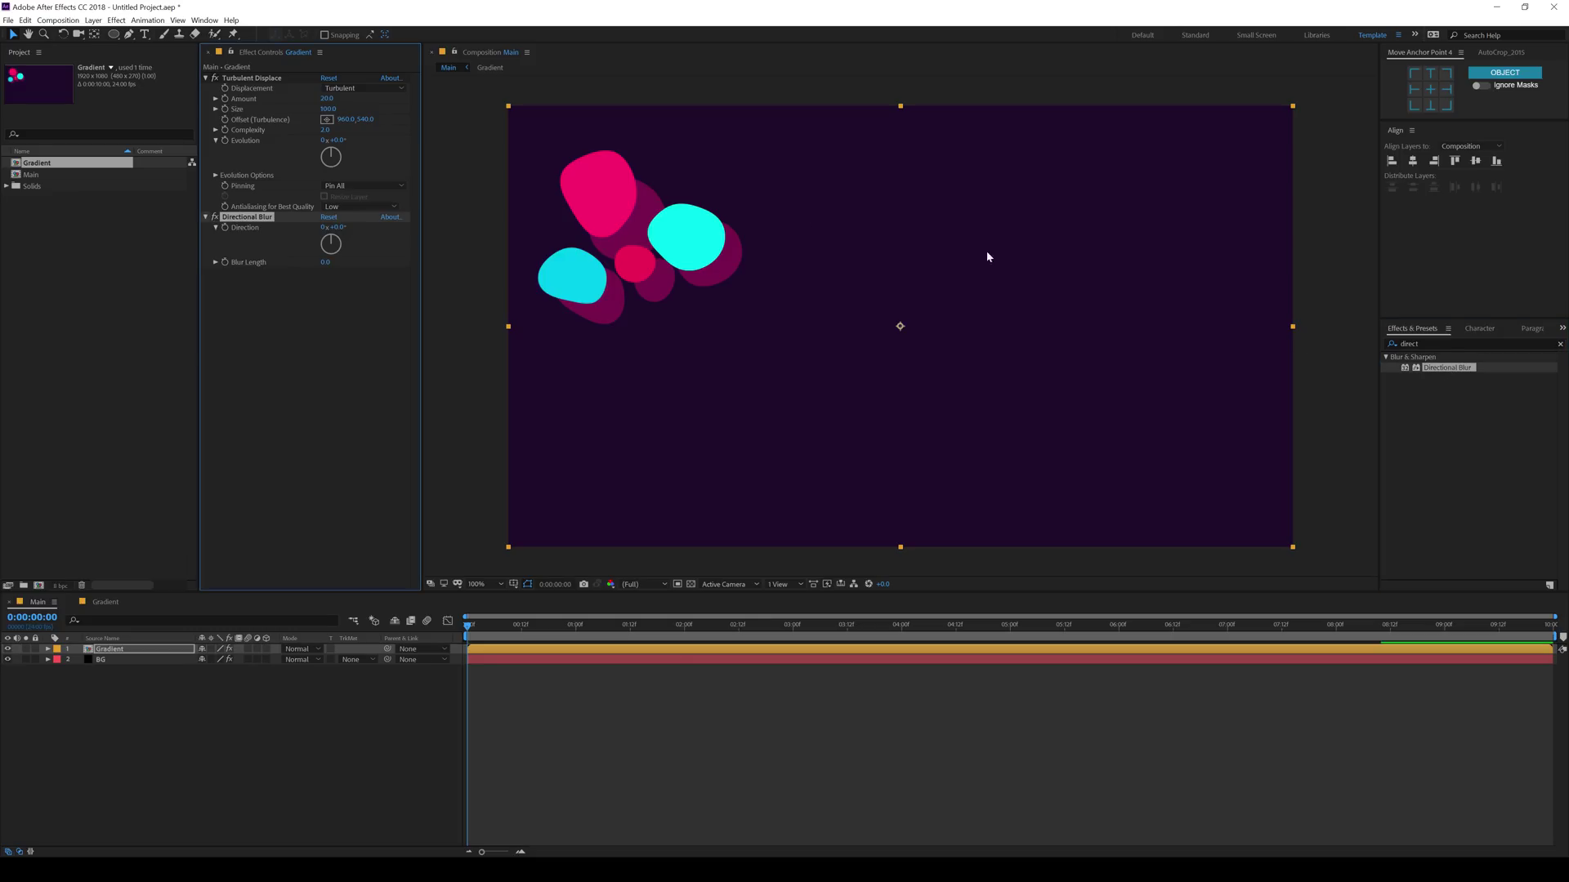
{"action": "left_click_drag", "start_coordinate": [325, 265], "coordinate": [351, 264]}
{"action": "left_click", "coordinate": [327, 262]}
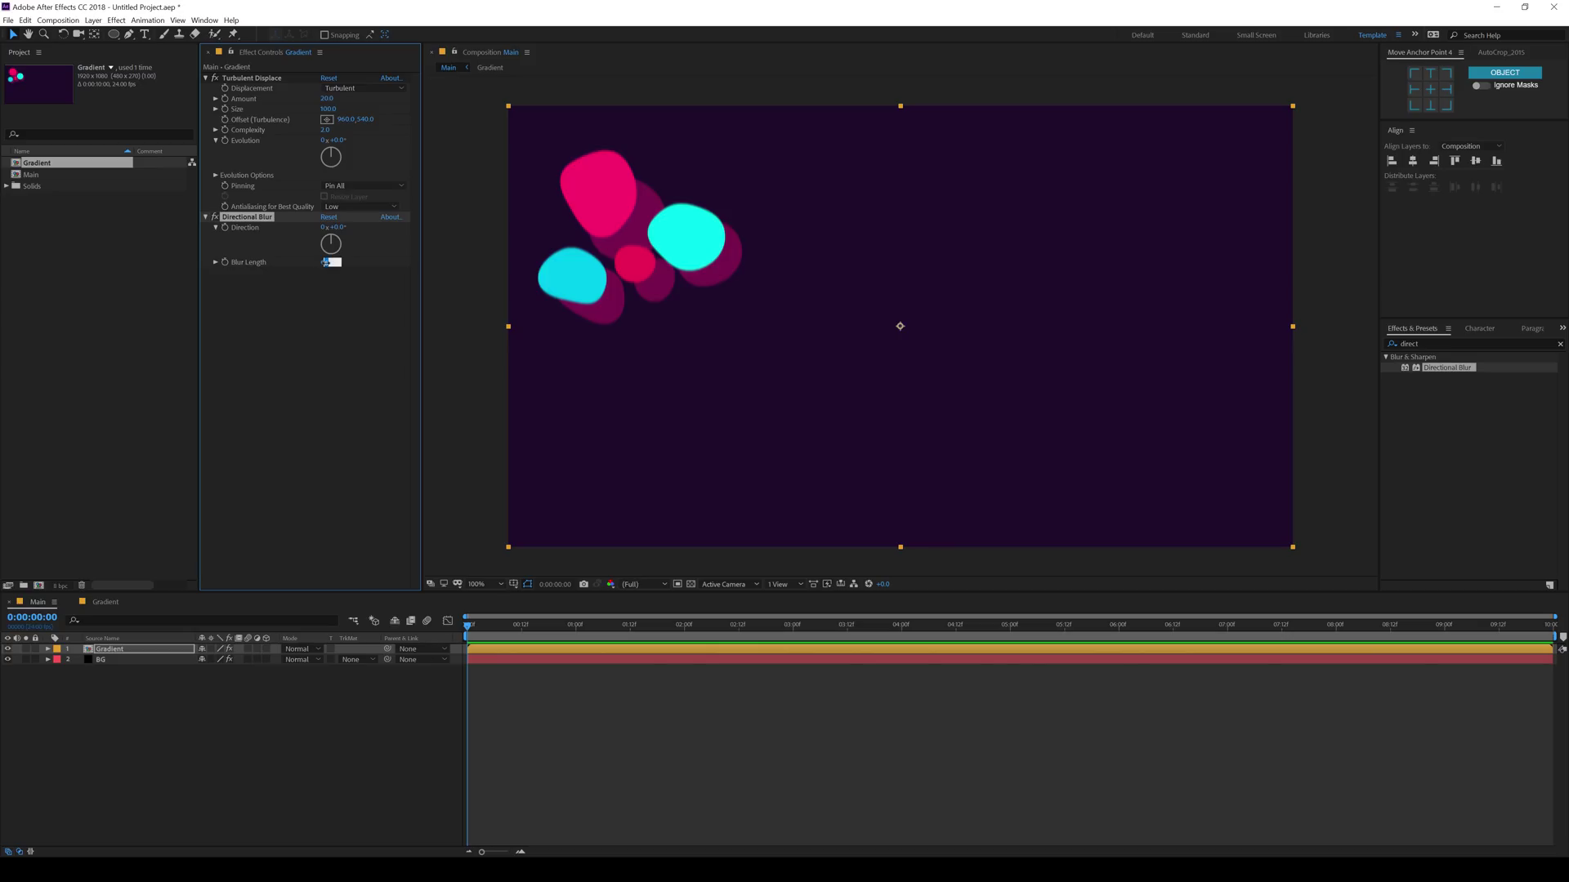
{"action": "key", "text": "Return"}
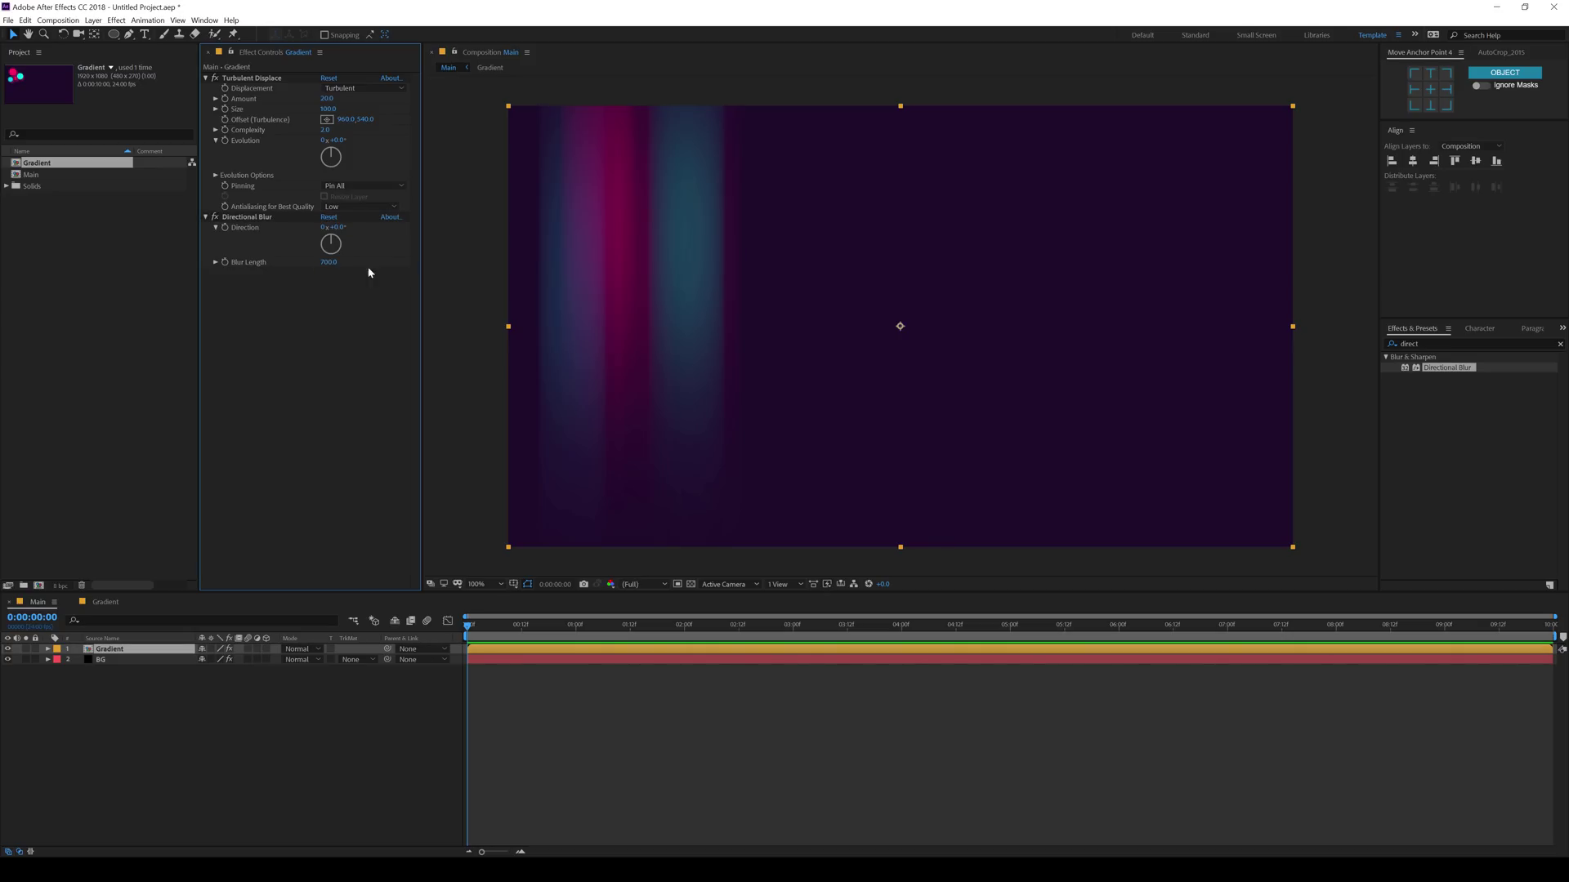
{"action": "left_click_drag", "start_coordinate": [313, 262], "coordinate": [281, 268]}
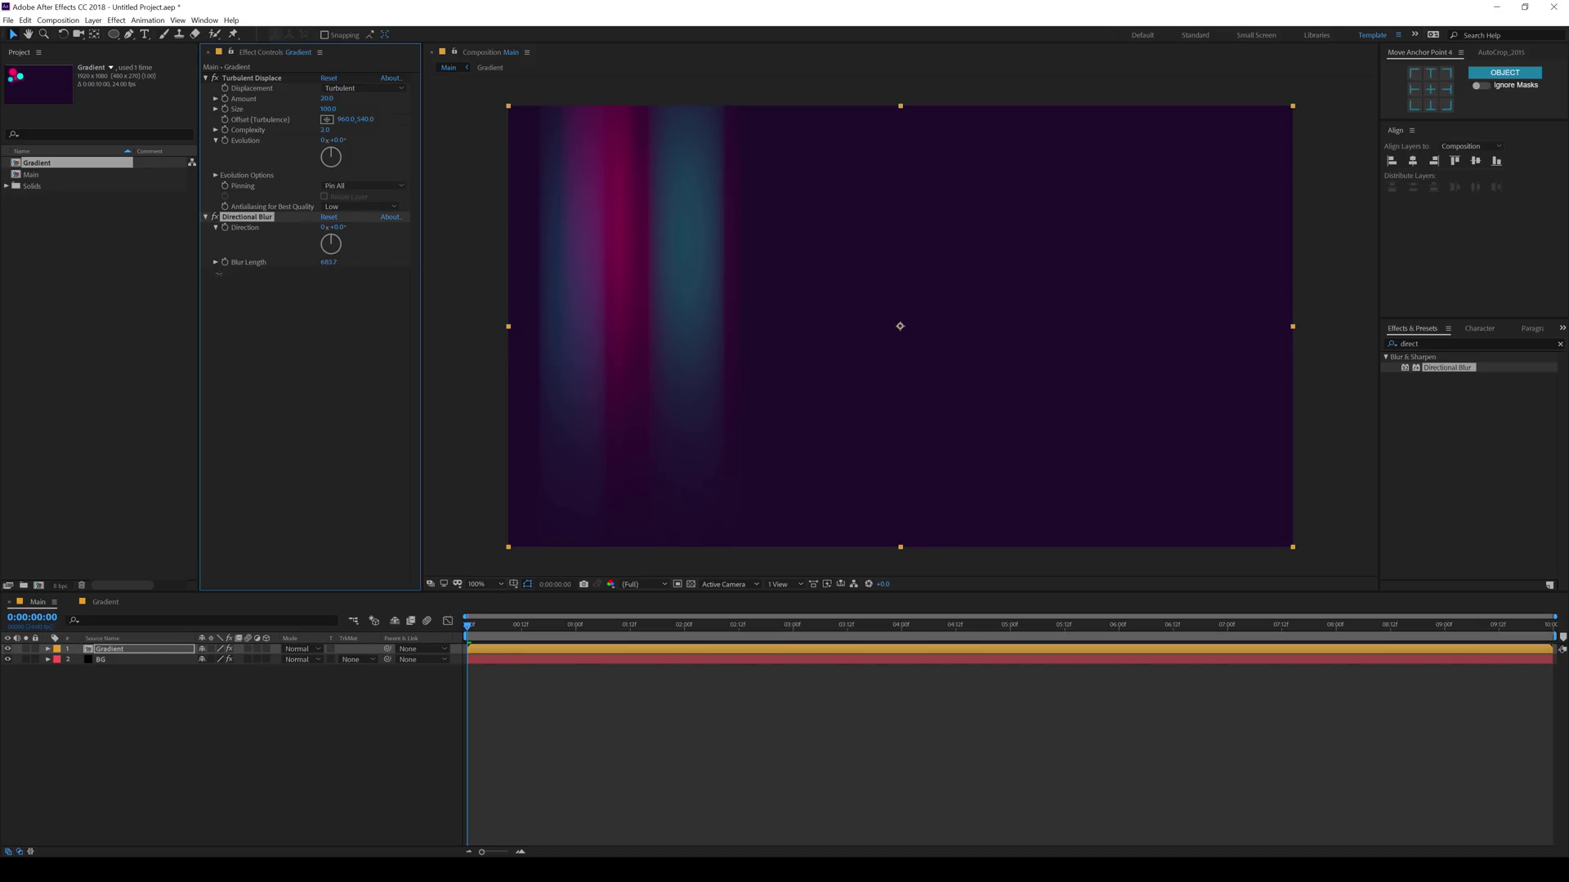
{"action": "left_click", "coordinate": [327, 262]}
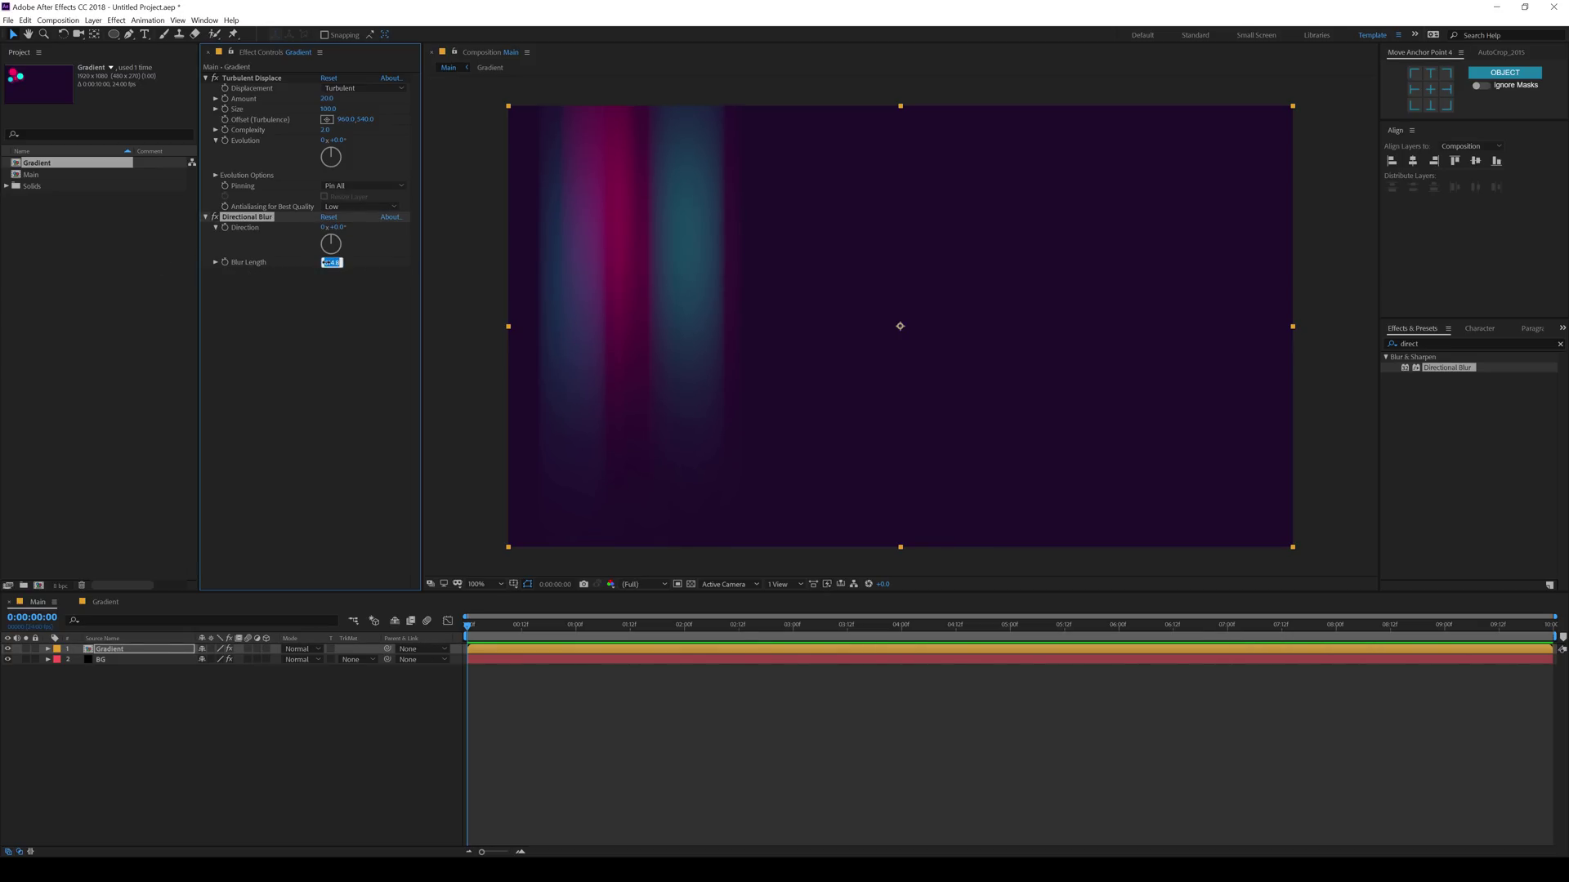
{"action": "type", "text": "500"}
{"action": "key", "text": "Return"}
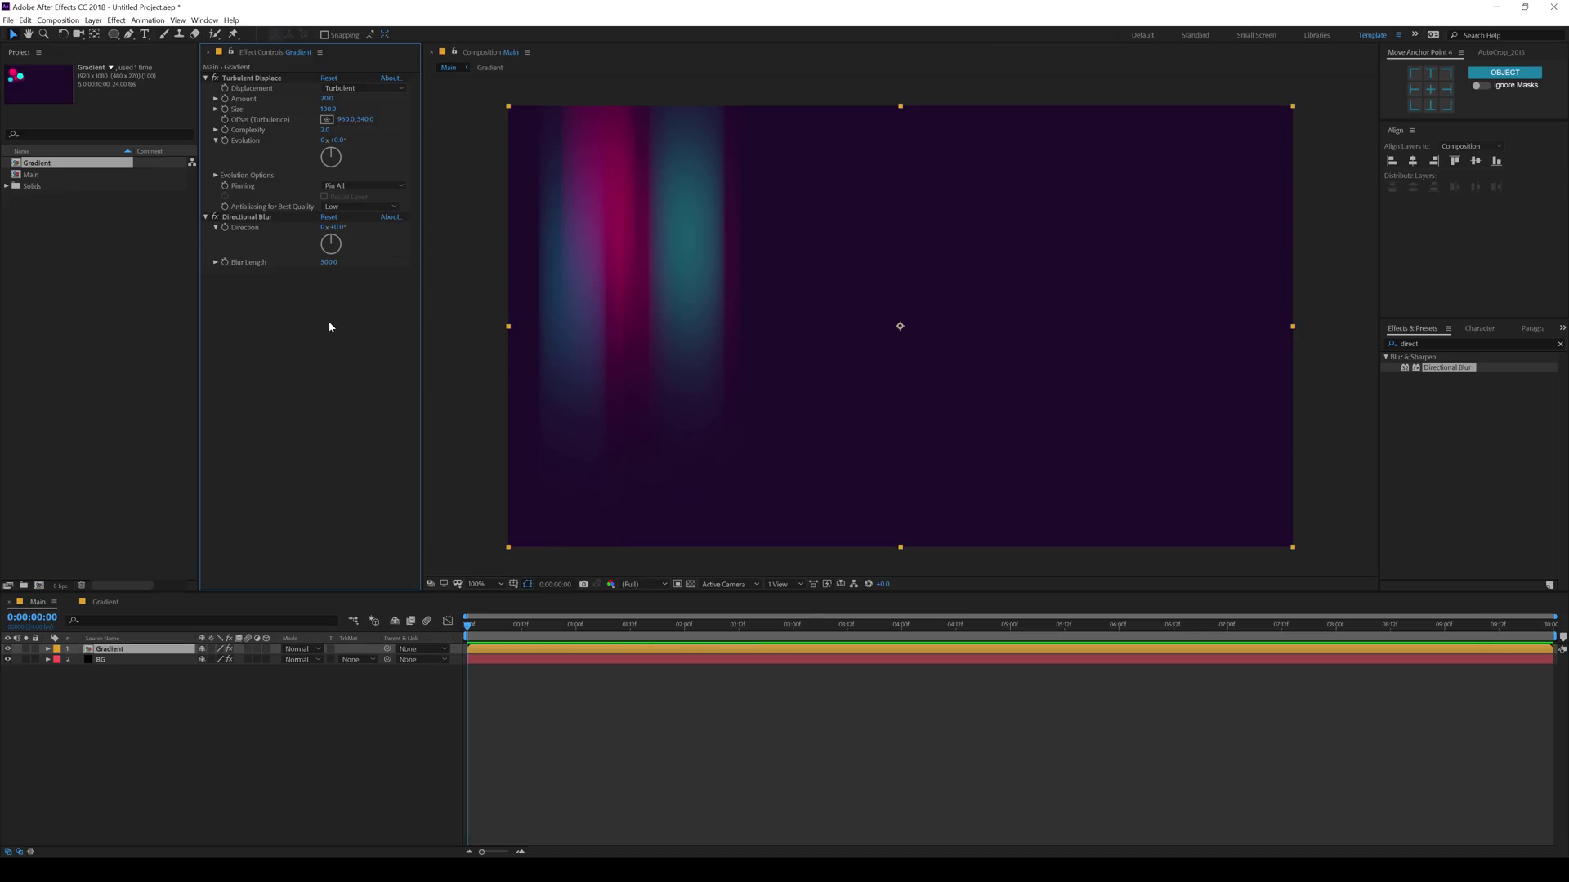
{"action": "left_click", "coordinate": [331, 264]}
{"action": "type", "text": "600"}
{"action": "key", "text": "Return"}
Apply Twirl to the Gradient layer with Angle 250° and Twirl Radius 95
{"action": "key", "text": "ctrl+5"}
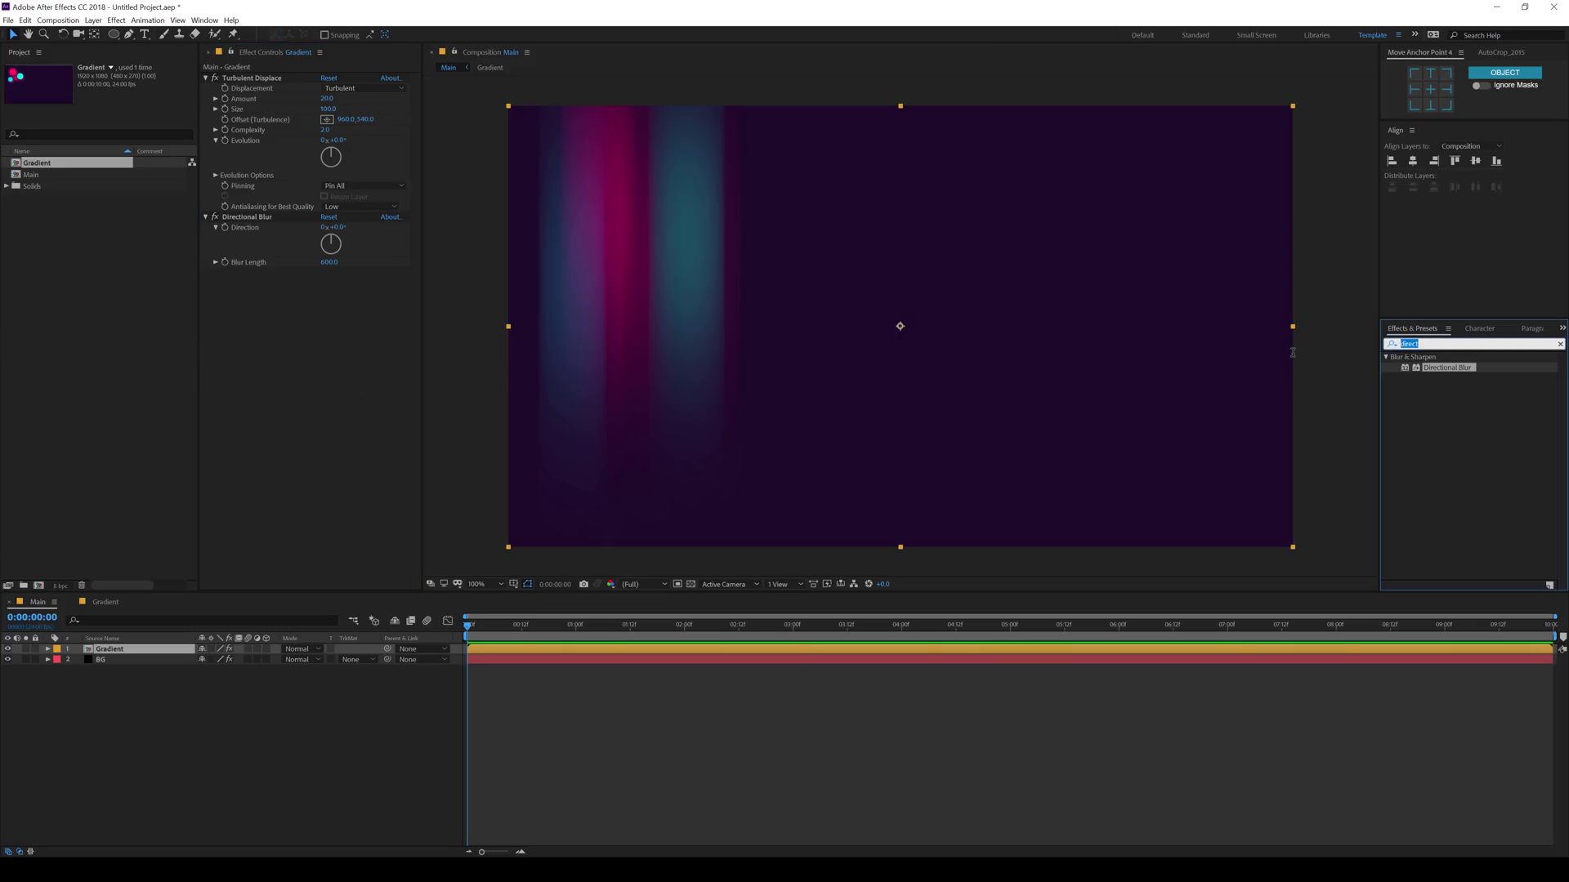
{"action": "type", "text": "twi"}
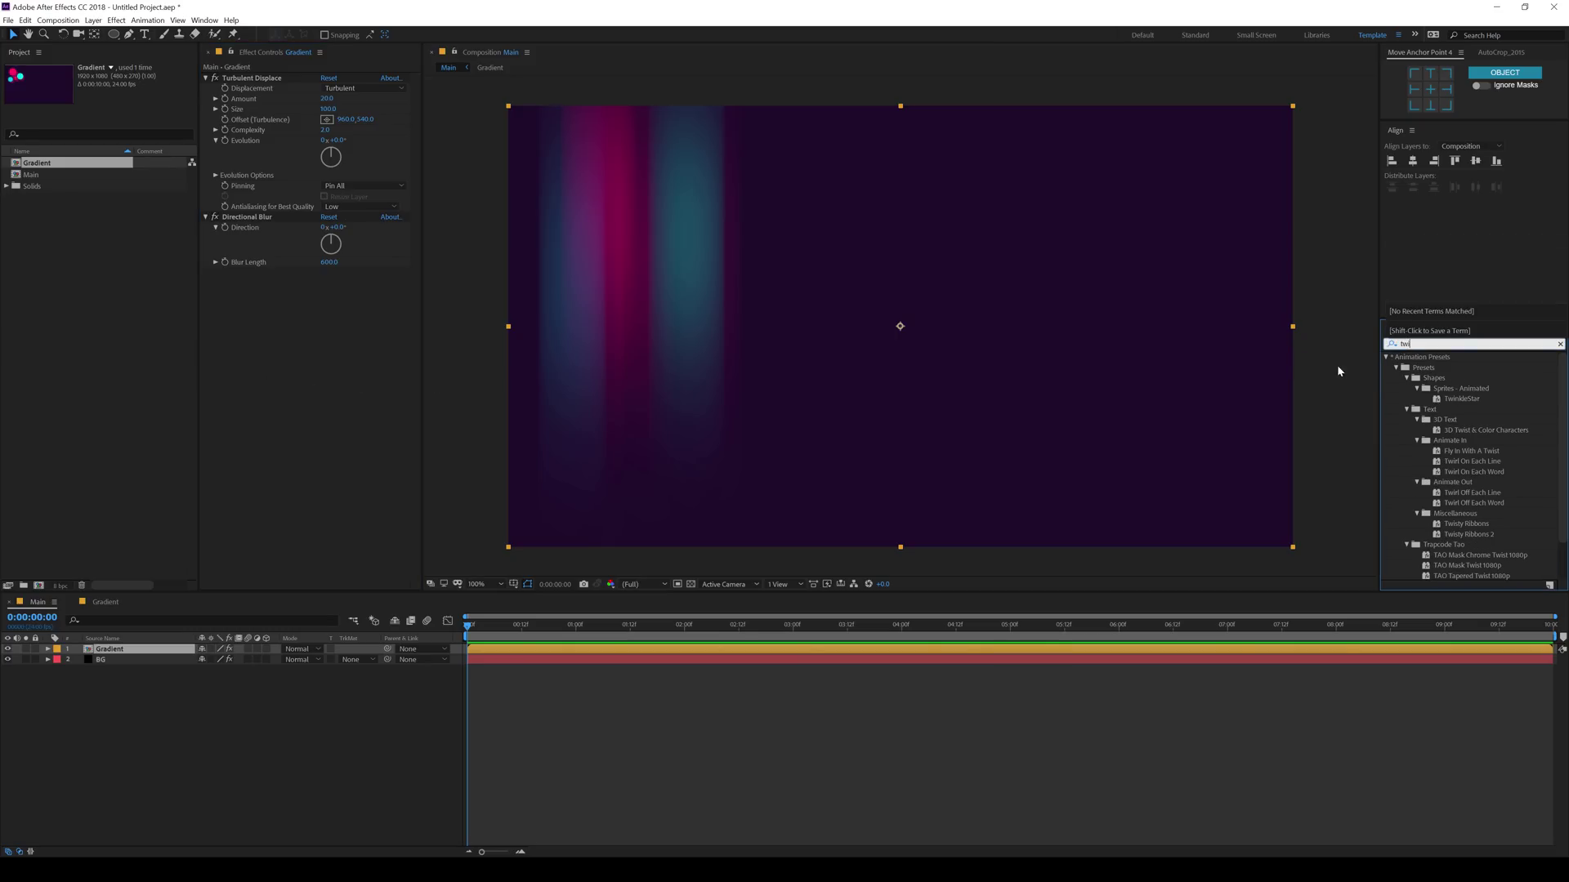
{"action": "type", "text": "rl"}
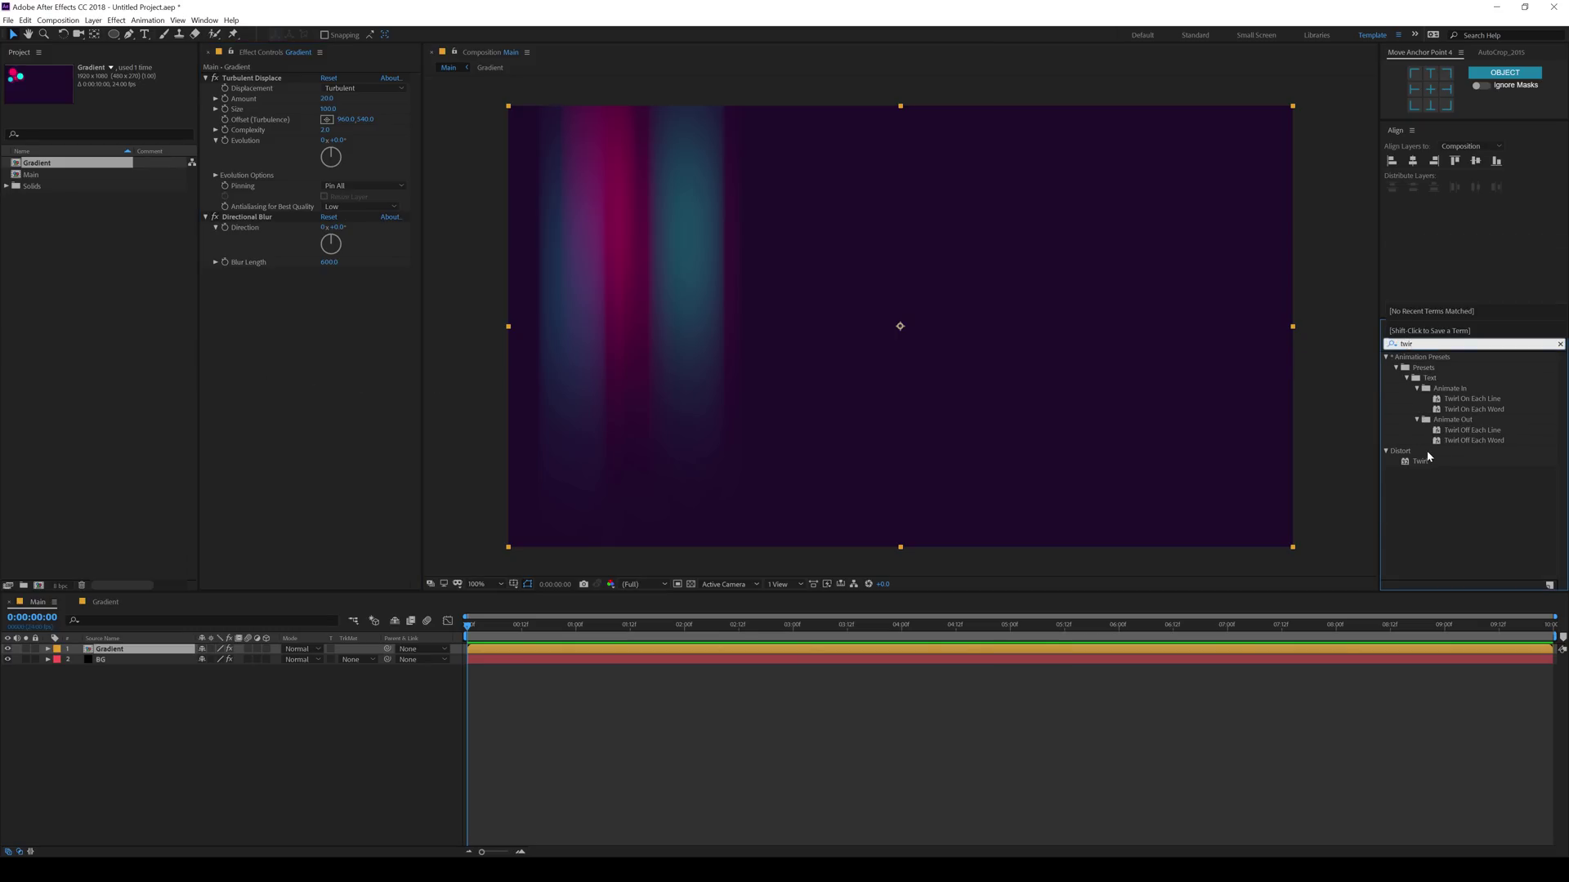
{"action": "double_click", "coordinate": [1421, 462]}
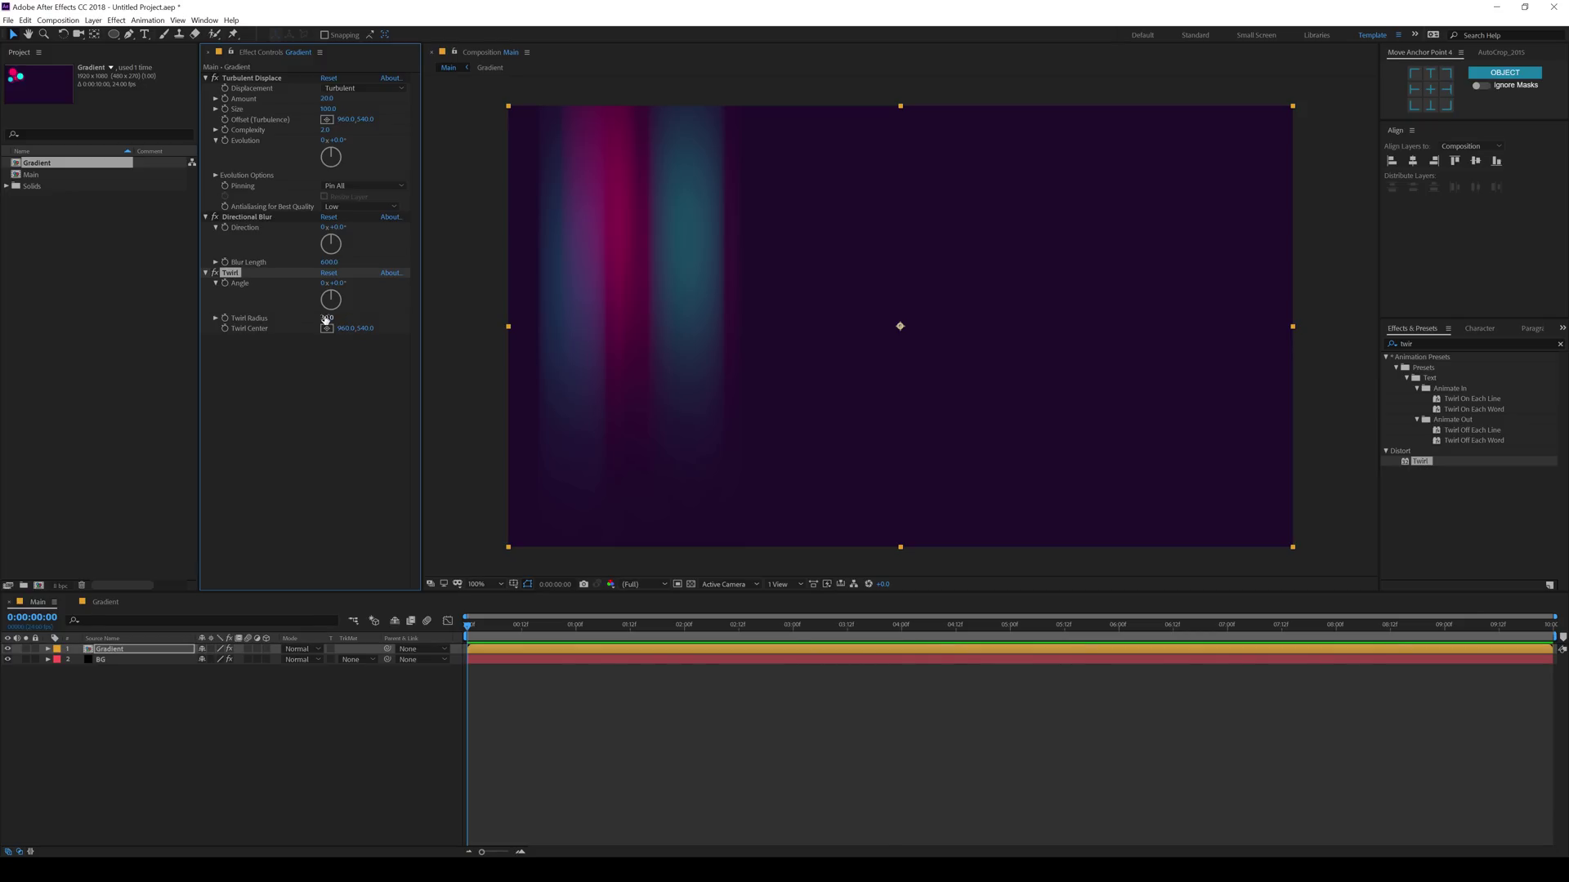
{"action": "left_click_drag", "start_coordinate": [327, 318], "coordinate": [346, 360]}
{"action": "left_click_drag", "start_coordinate": [334, 282], "coordinate": [356, 283]}
{"action": "left_click", "coordinate": [341, 283]}
{"action": "type", "text": "2"}
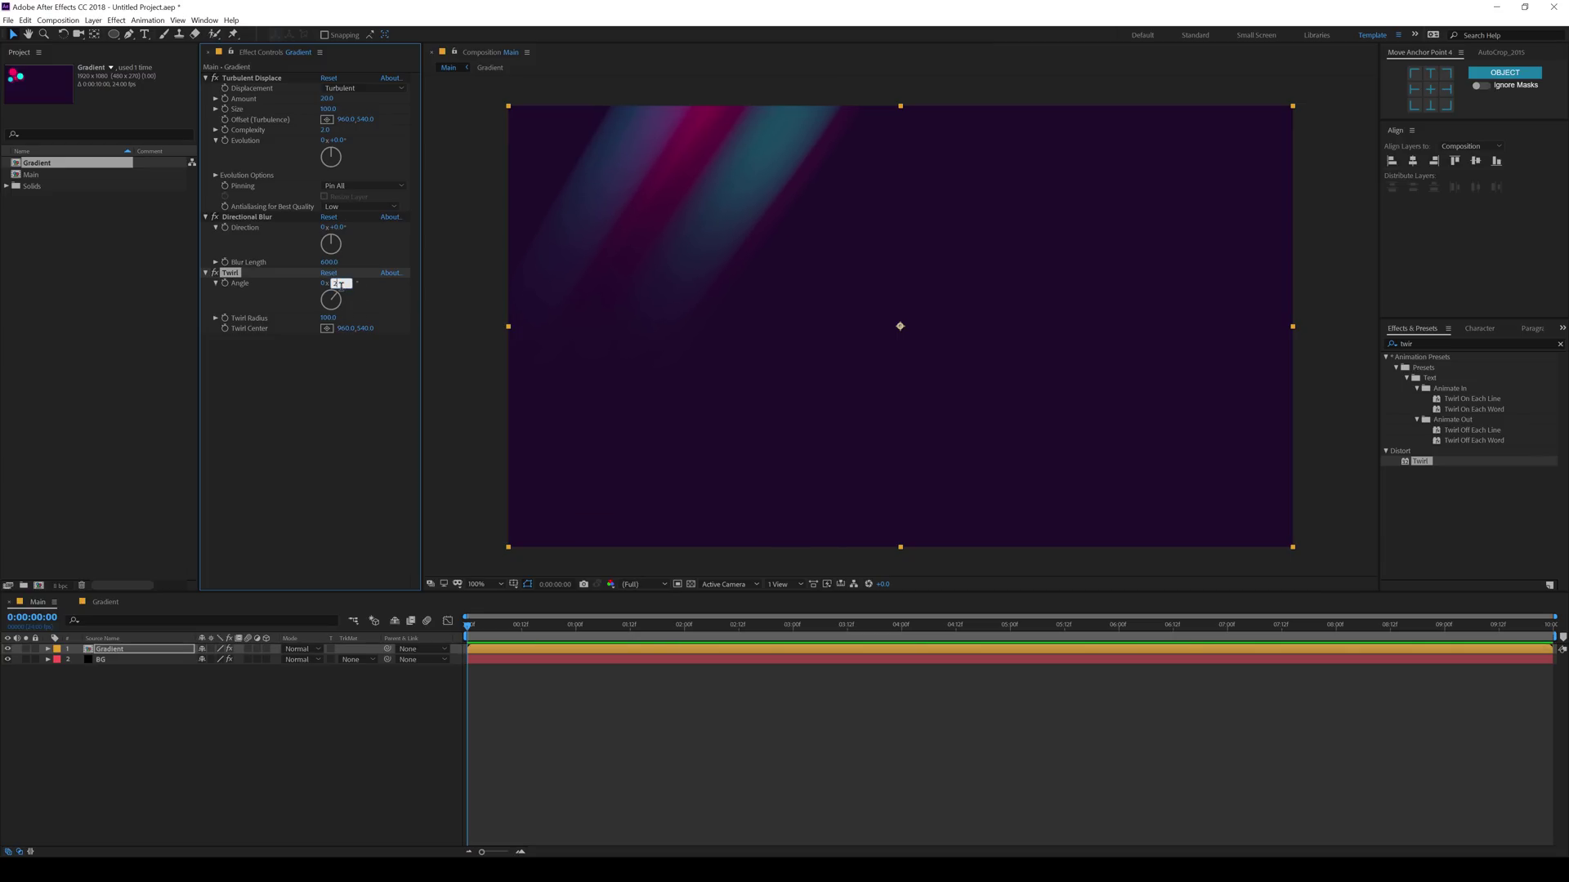
{"action": "type", "text": "50"}
{"action": "key", "text": "Return"}
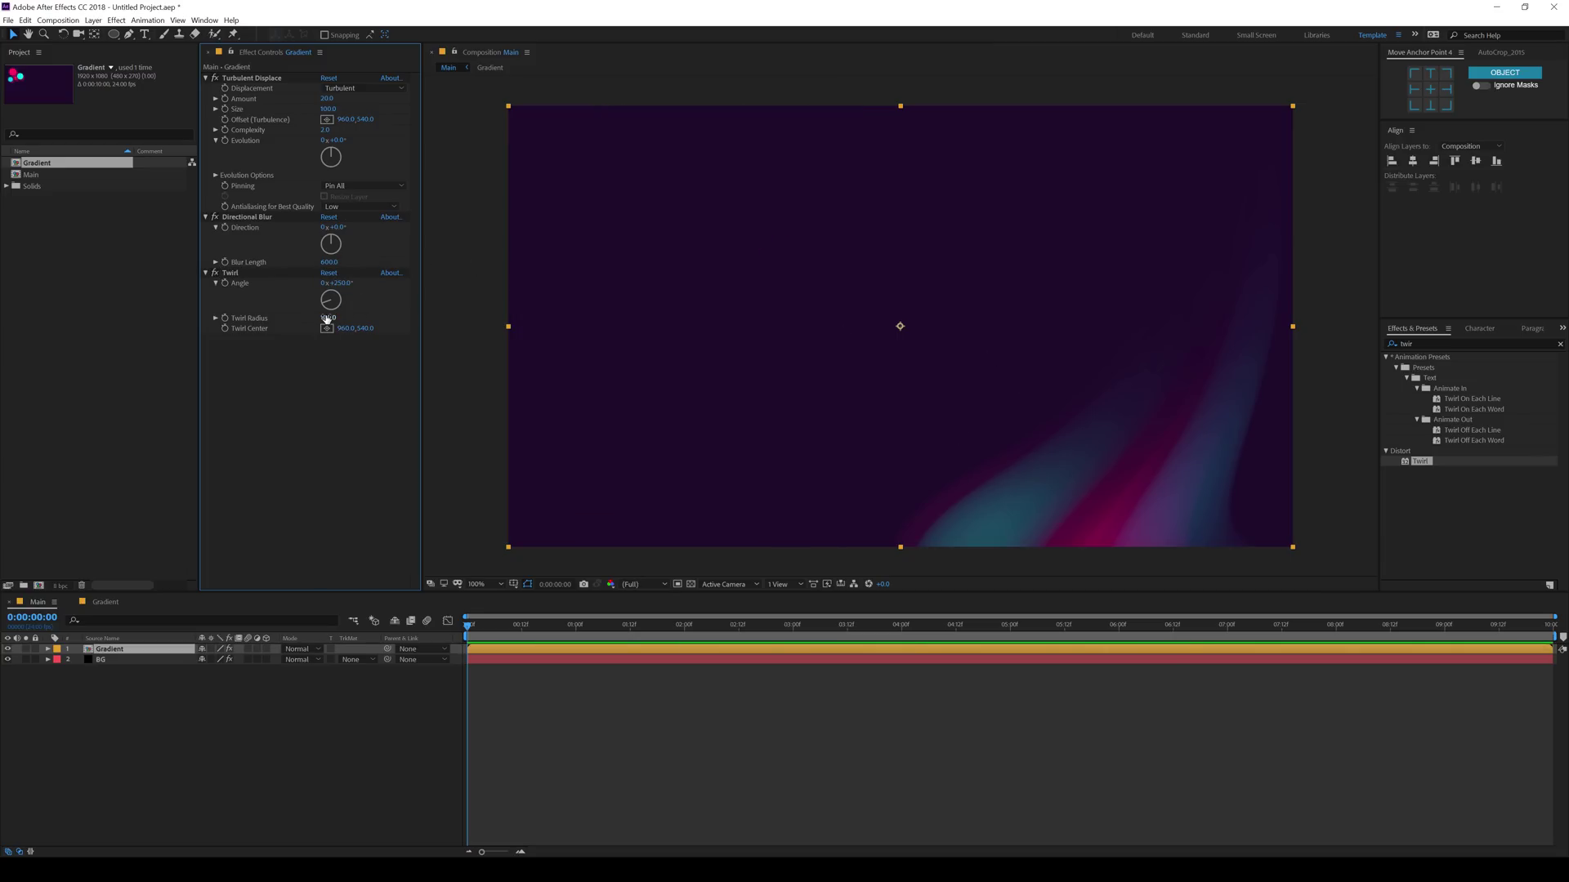
{"action": "left_click_drag", "start_coordinate": [327, 319], "coordinate": [324, 330]}
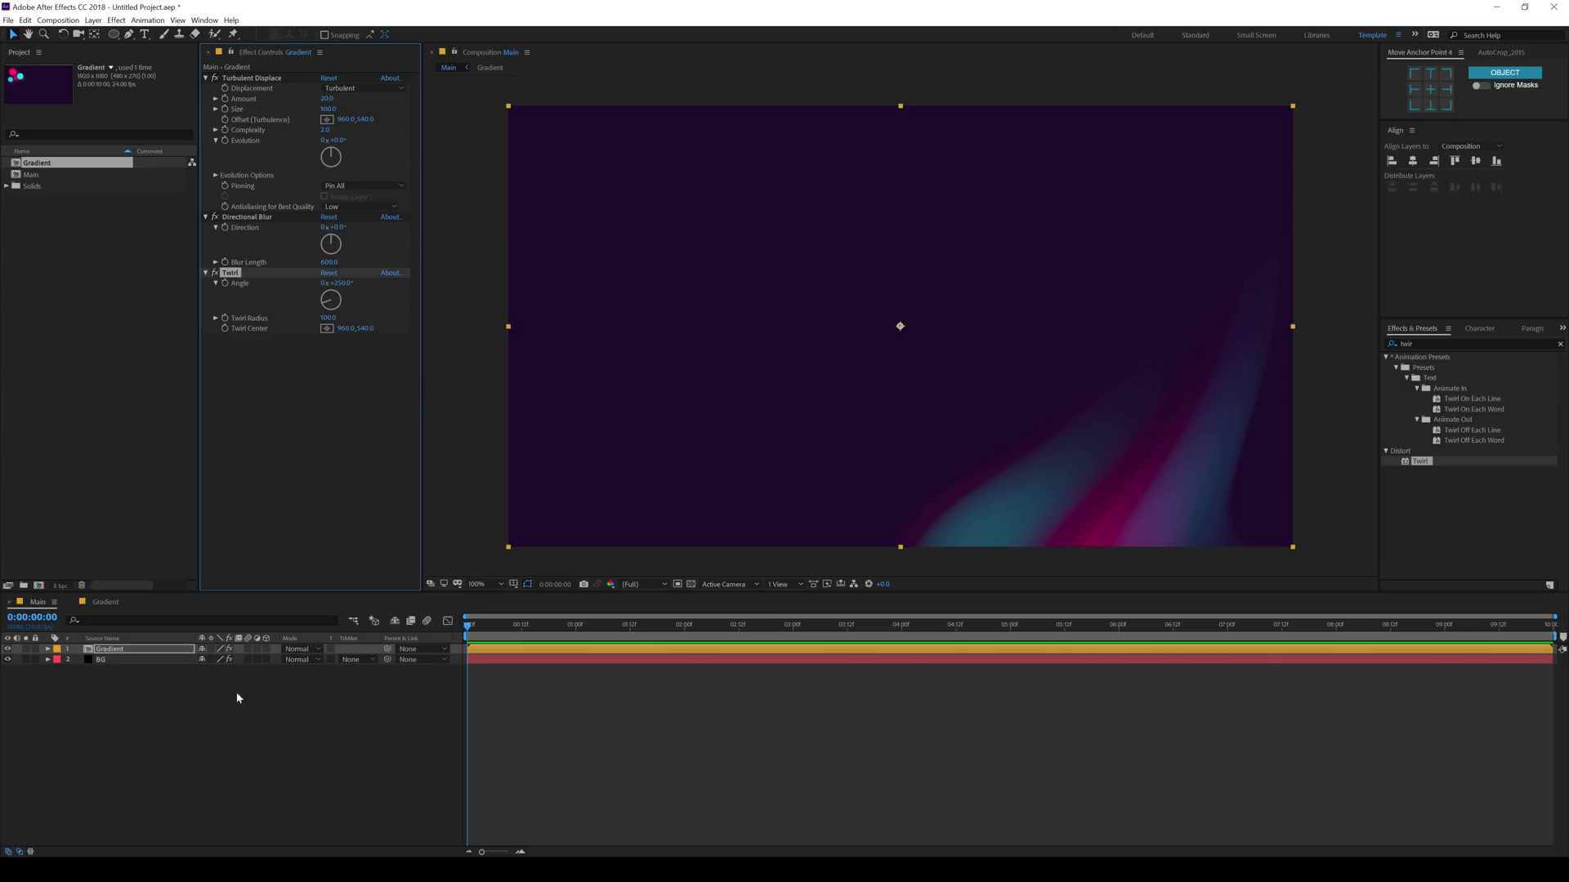
Apply Fast Blur (Legacy) to the Gradient layer with a Blurriness of 15, then deselect the layer
{"action": "left_click", "coordinate": [1403, 344]}
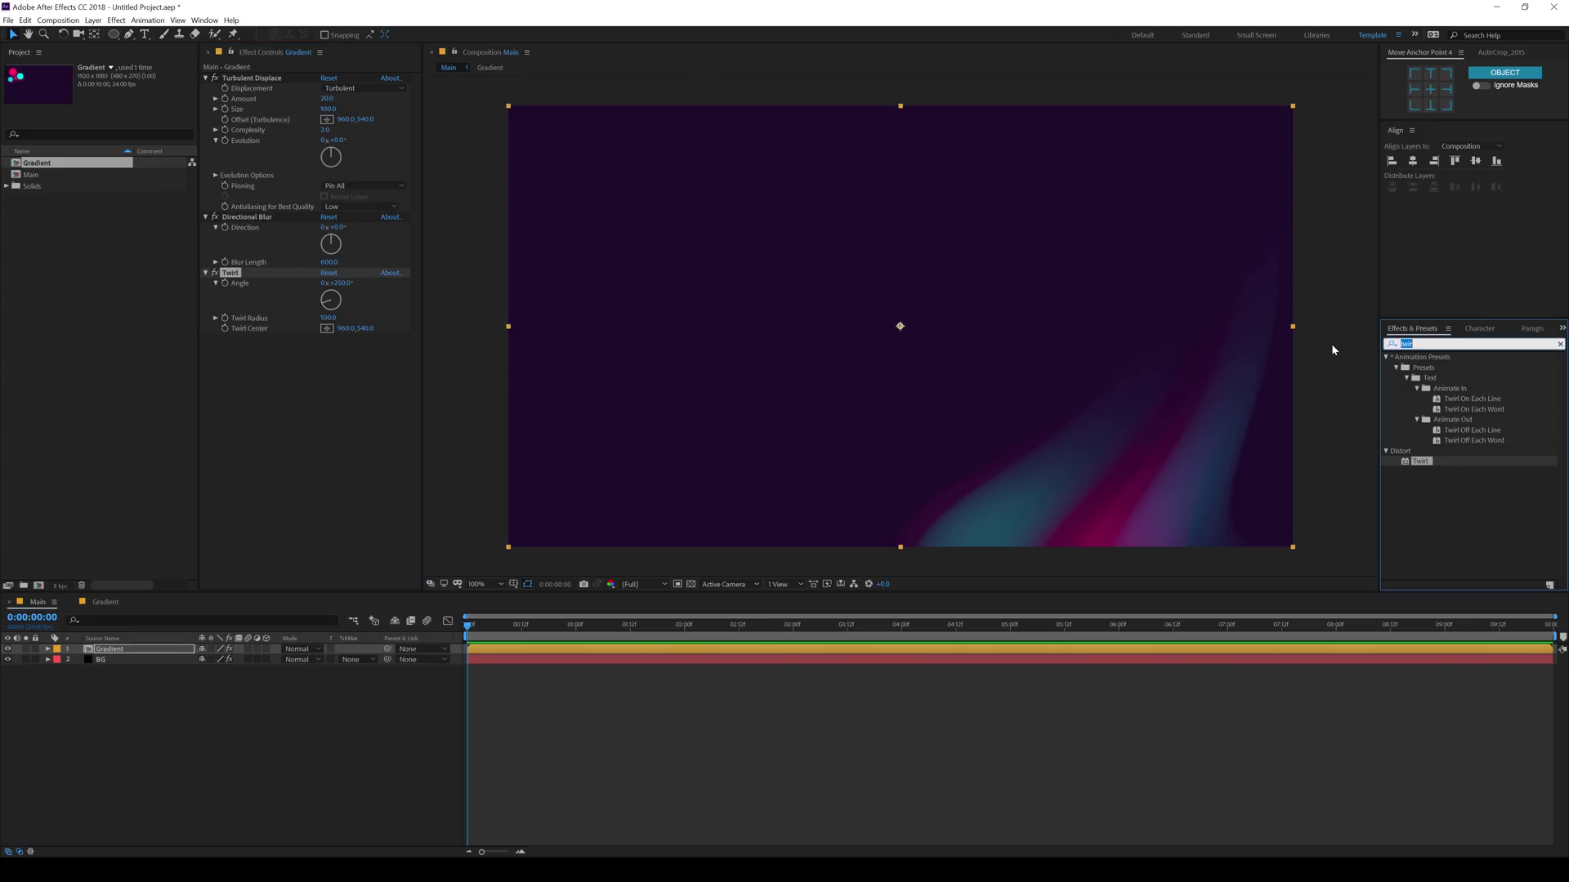
{"action": "type", "text": "fast"}
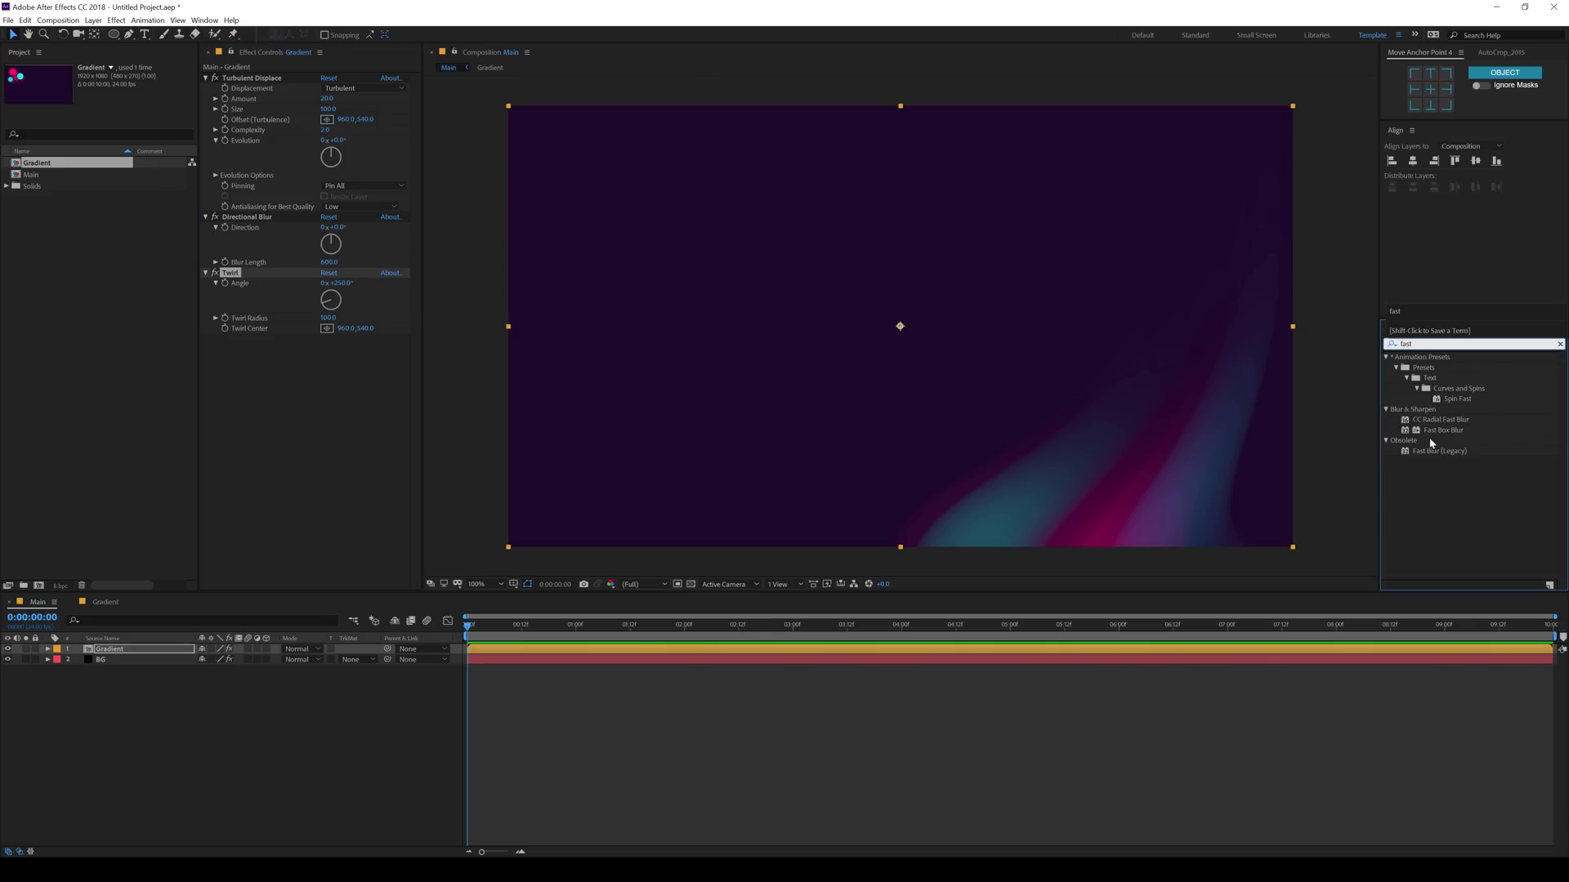
{"action": "double_click", "coordinate": [1426, 451]}
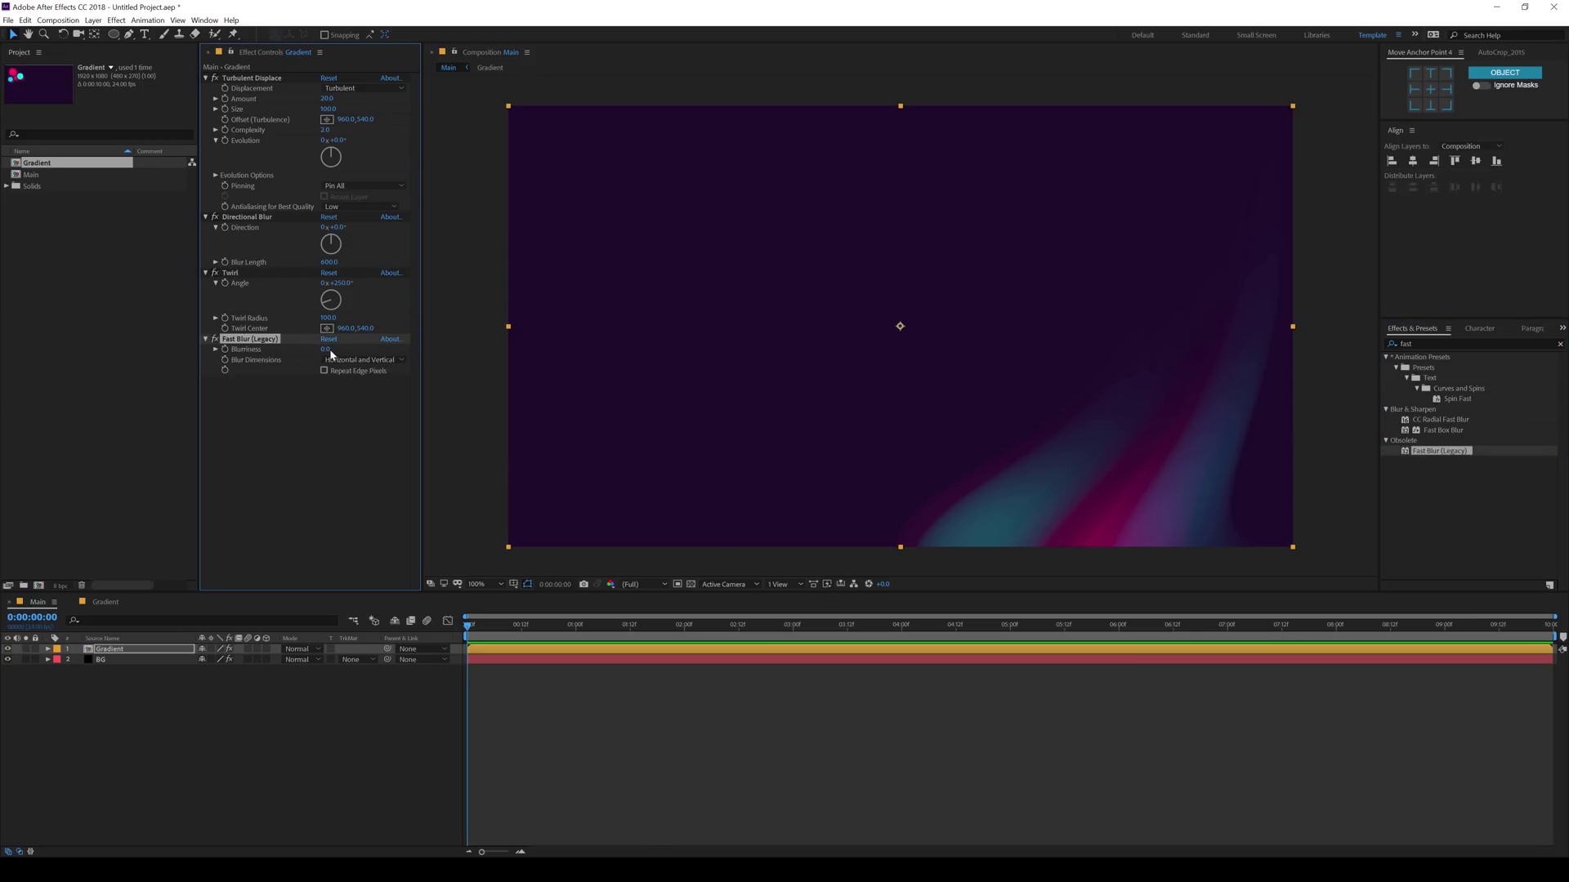
{"action": "left_click_drag", "start_coordinate": [331, 352], "coordinate": [352, 348]}
{"action": "left_click_drag", "start_coordinate": [326, 349], "coordinate": [335, 349]}
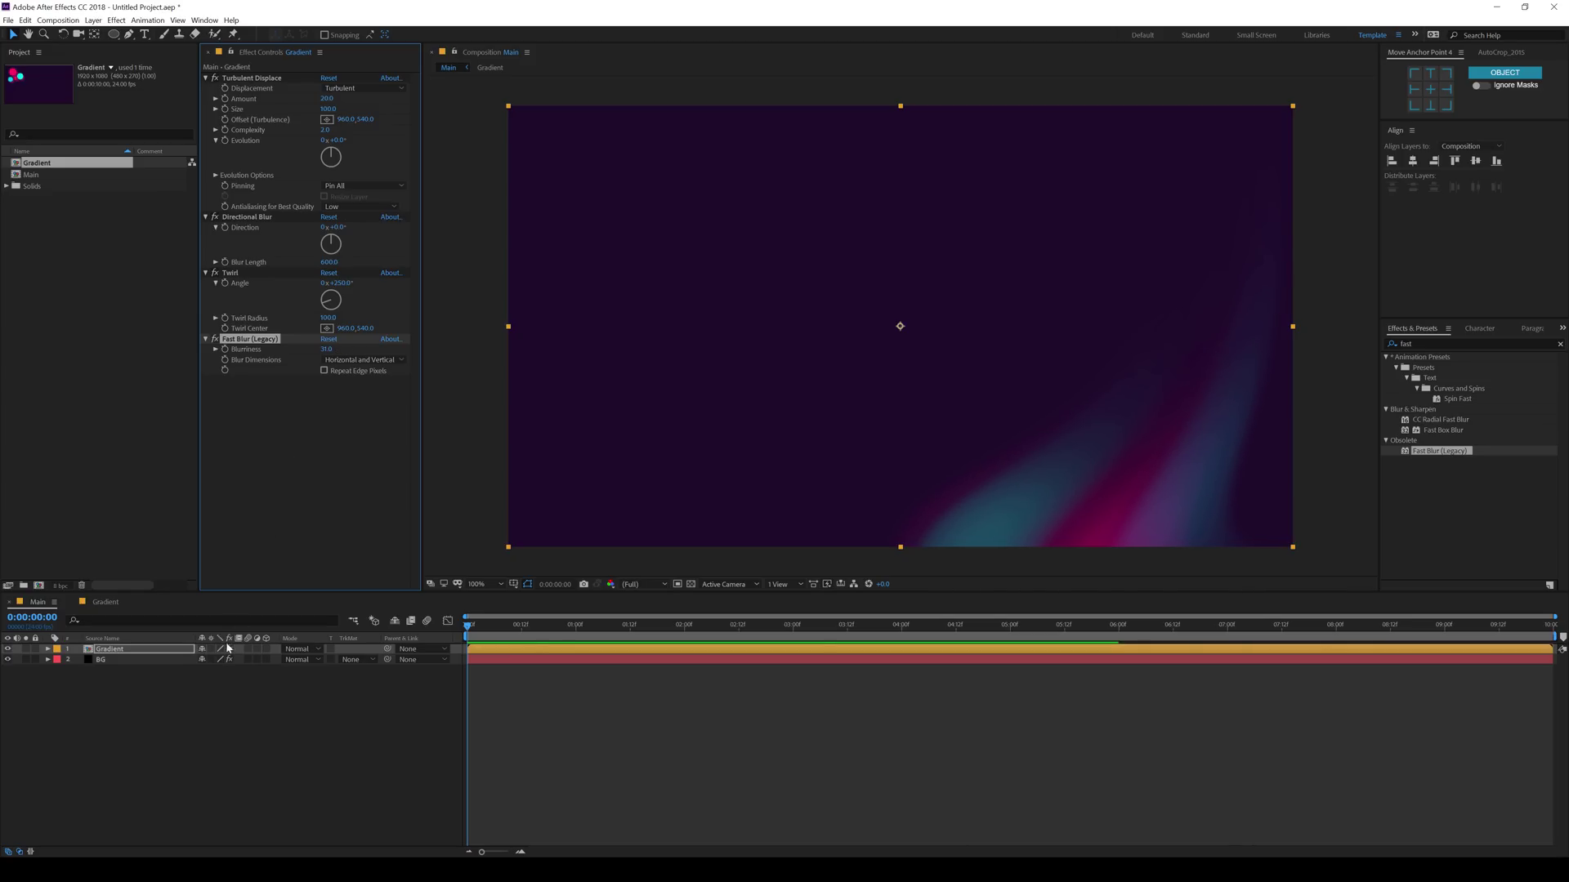
{"action": "left_click", "coordinate": [242, 700]}
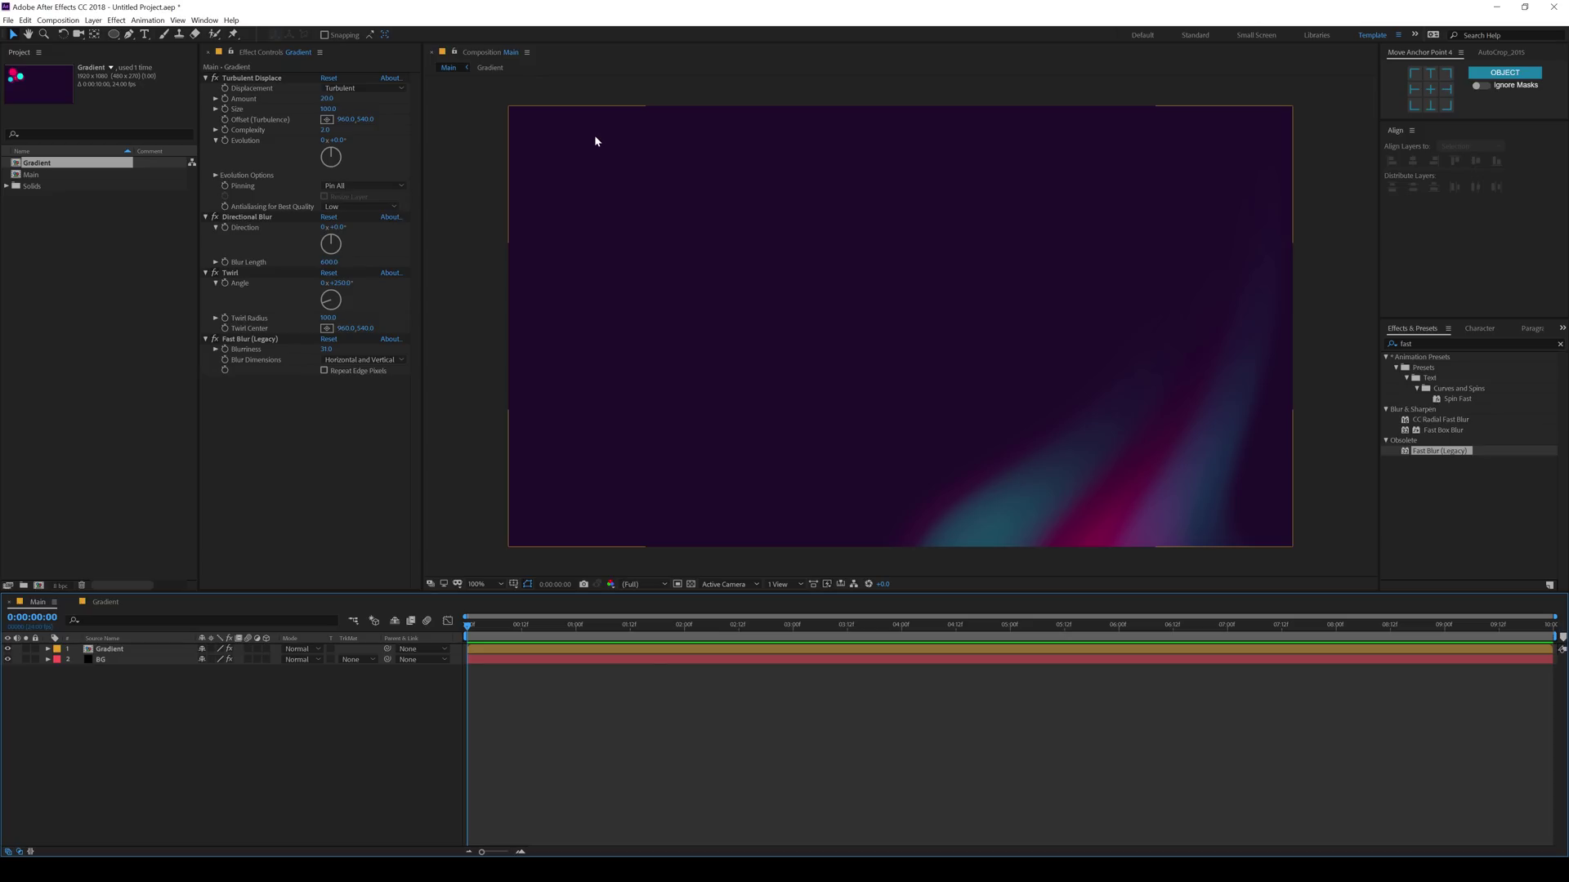
Add a second composition viewer and zoom the viewers out to 50%
{"action": "left_click", "coordinate": [453, 55]}
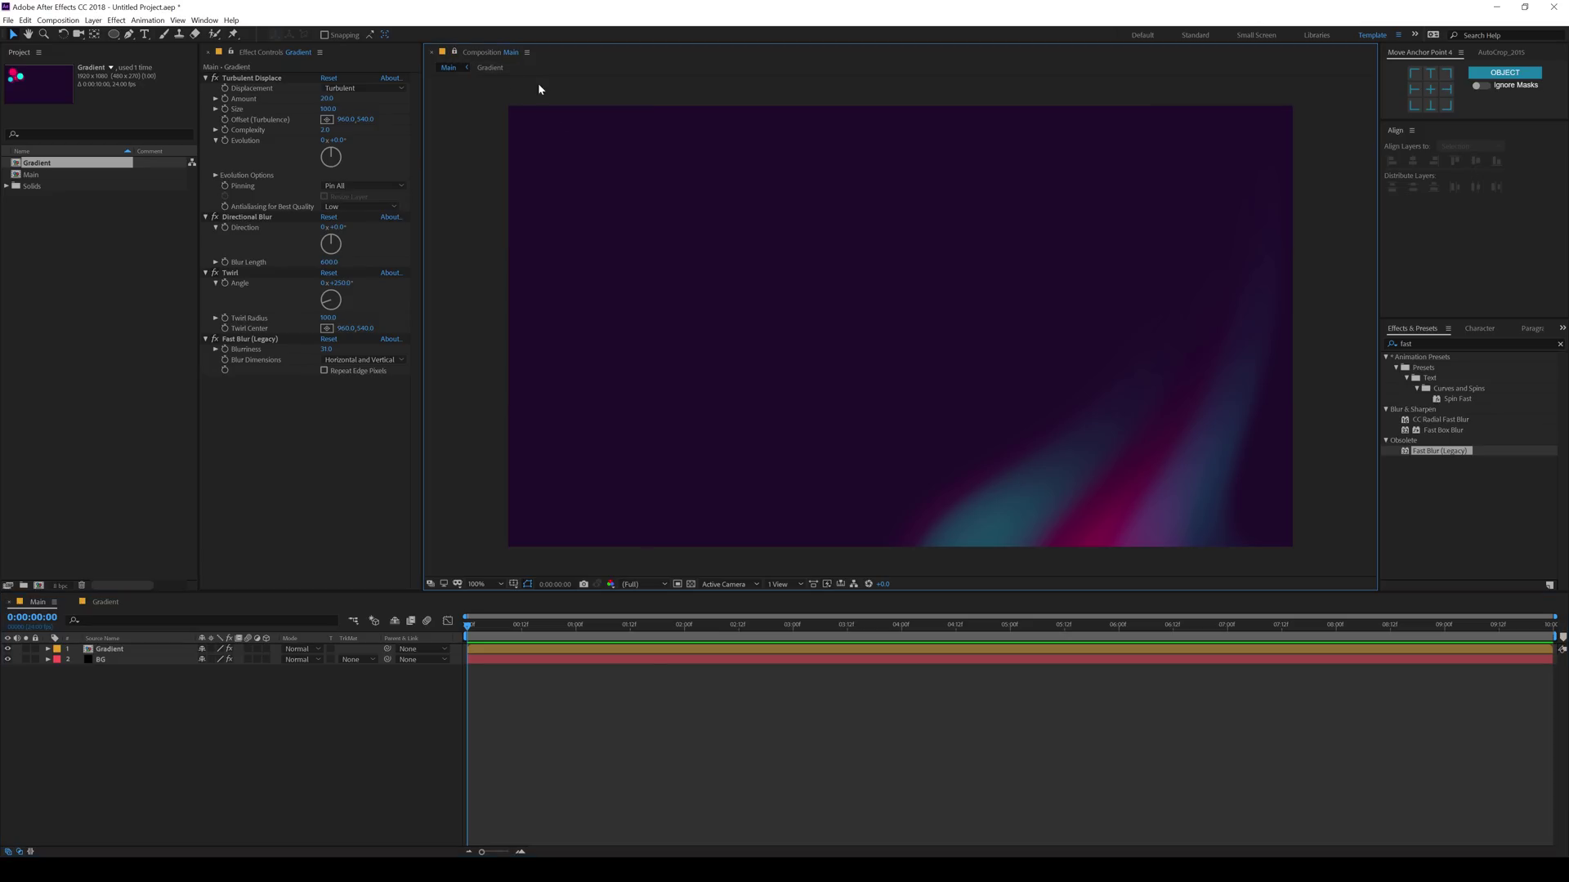
{"action": "left_click", "coordinate": [177, 19]}
{"action": "left_click", "coordinate": [193, 36]}
{"action": "scroll", "coordinate": [1052, 344], "scroll_direction": "down", "scroll_amount": 2}
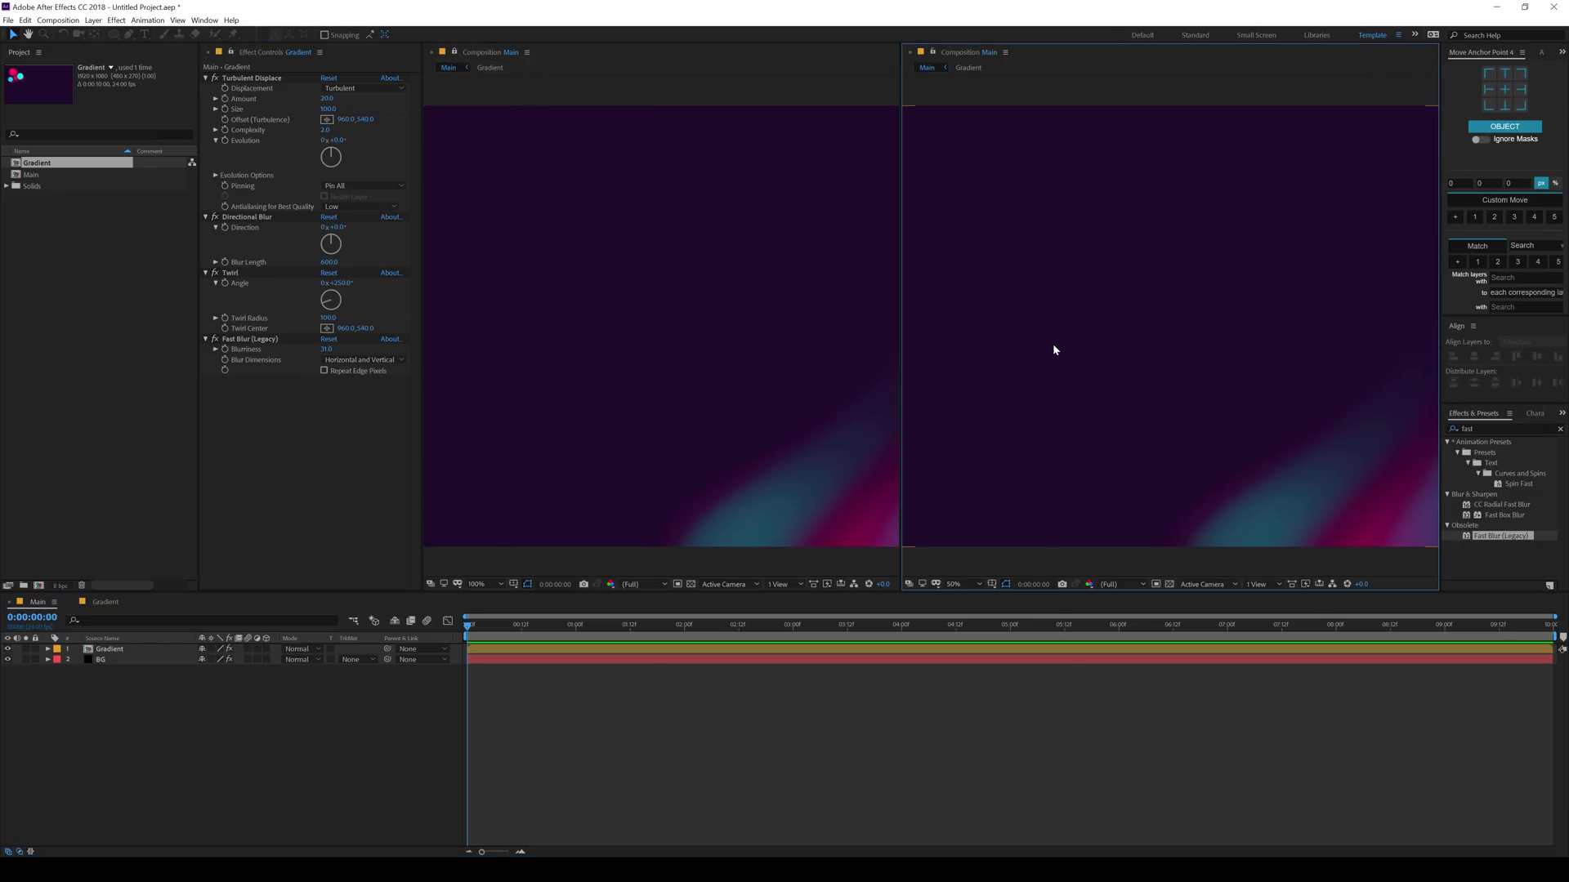
{"action": "scroll", "coordinate": [692, 339], "scroll_direction": "down", "scroll_amount": 2}
Open the Gradient composition in the new viewer and select its pink circle
{"action": "double_click", "coordinate": [1184, 357]}
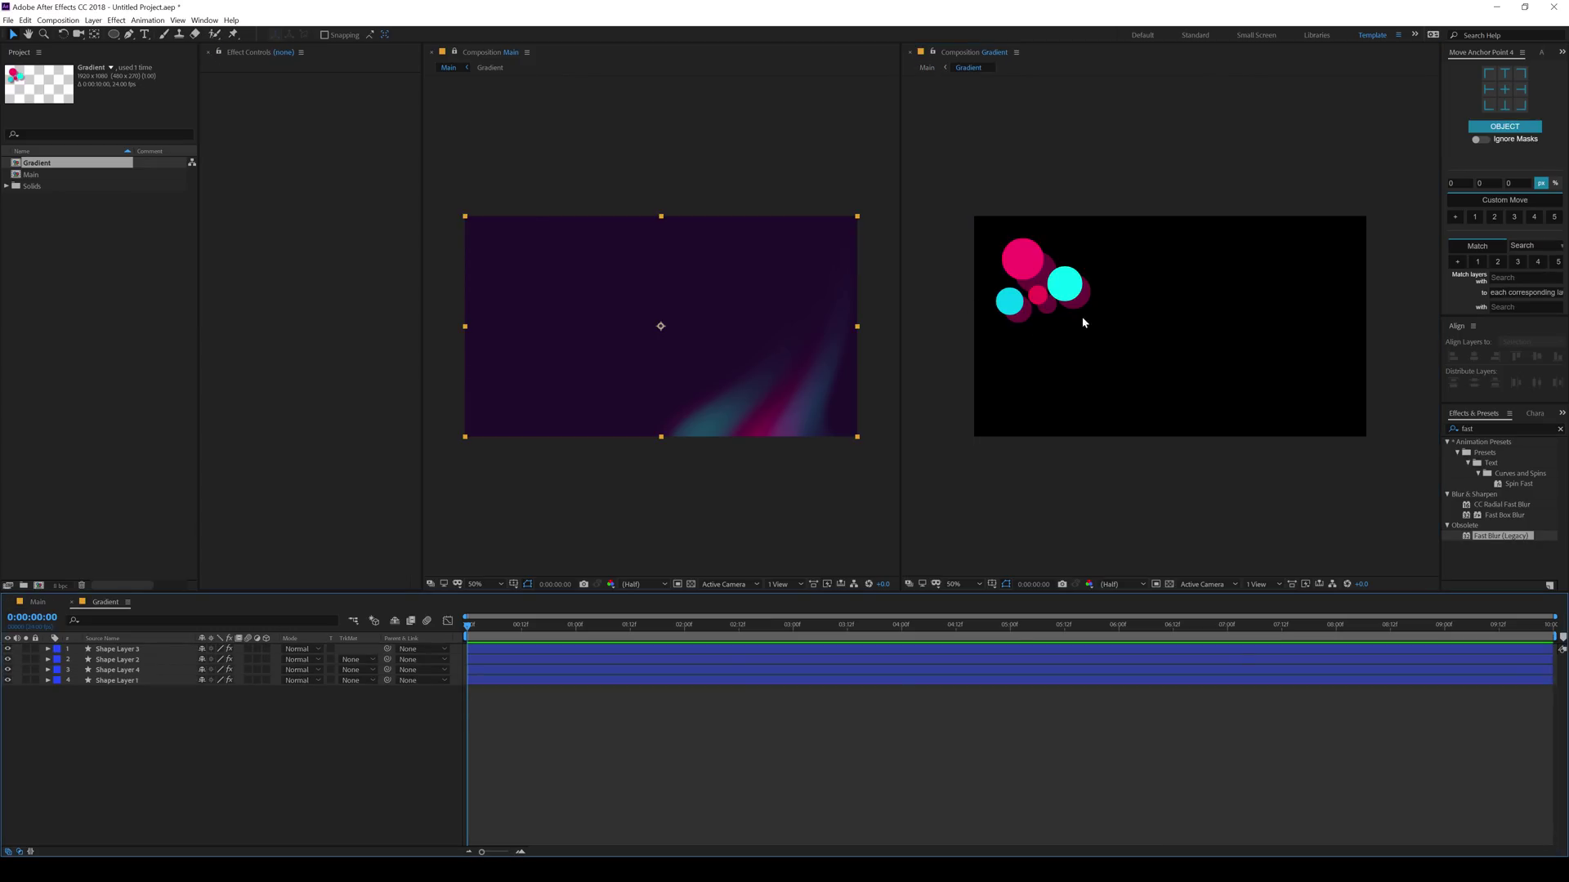
{"action": "scroll", "coordinate": [1043, 303], "scroll_direction": "up", "scroll_amount": 2}
{"action": "scroll", "coordinate": [1040, 301], "scroll_direction": "down", "scroll_amount": 2}
{"action": "left_click", "coordinate": [1031, 263]}
{"action": "left_click", "coordinate": [1030, 262]}
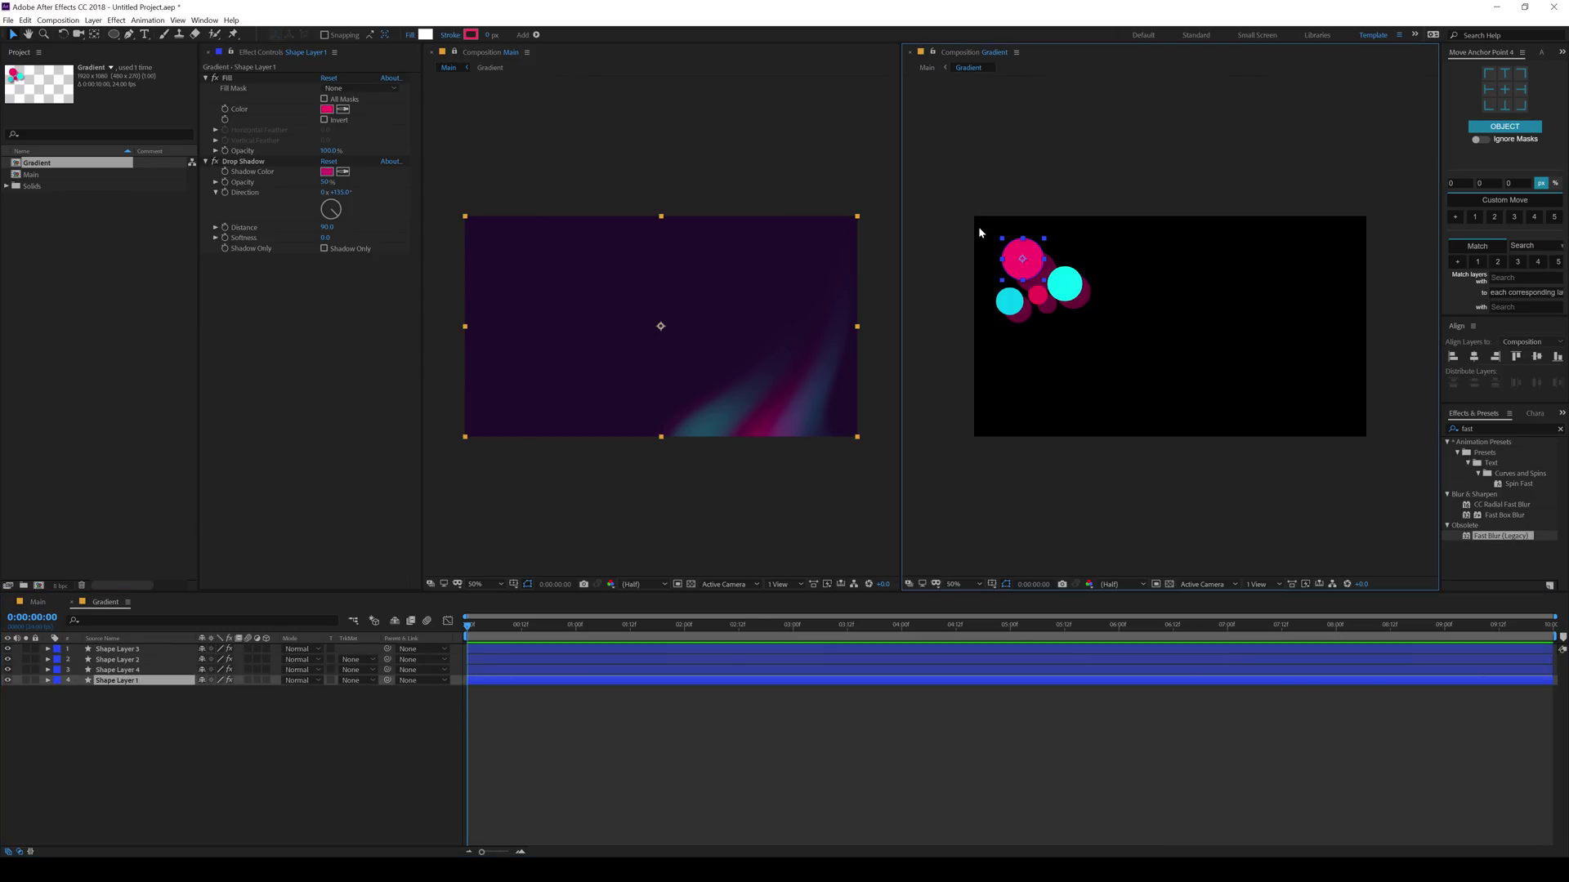
Duplicate the four original circles and shift the copies into a new position
{"action": "left_click_drag", "start_coordinate": [964, 222], "coordinate": [1129, 366]}
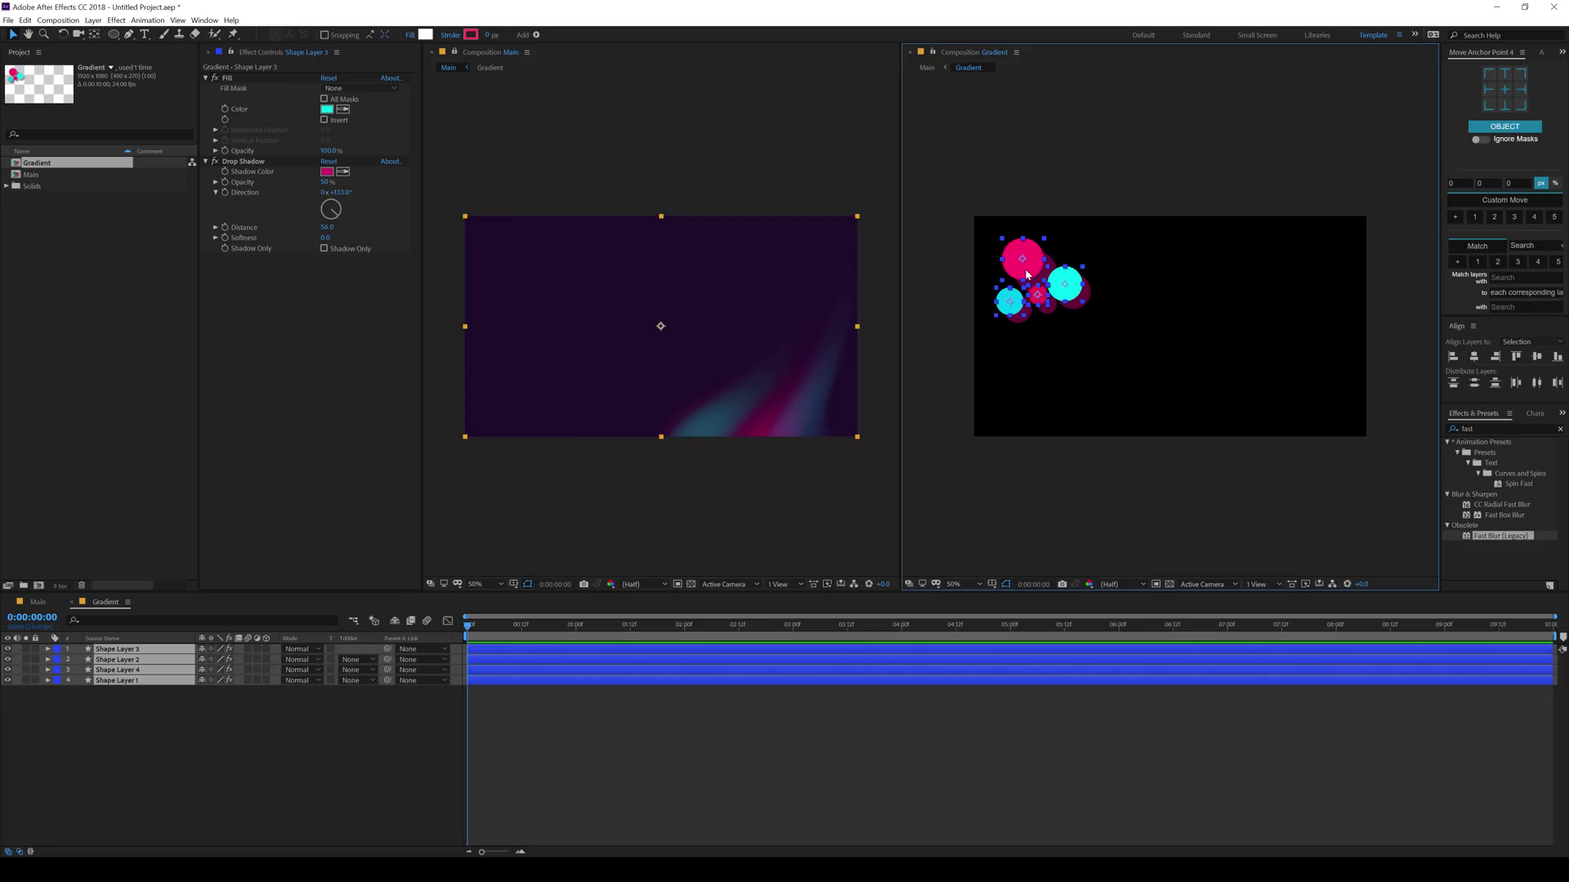
{"action": "key", "text": "ctrl+d"}
{"action": "left_click_drag", "start_coordinate": [1027, 275], "coordinate": [1176, 318]}
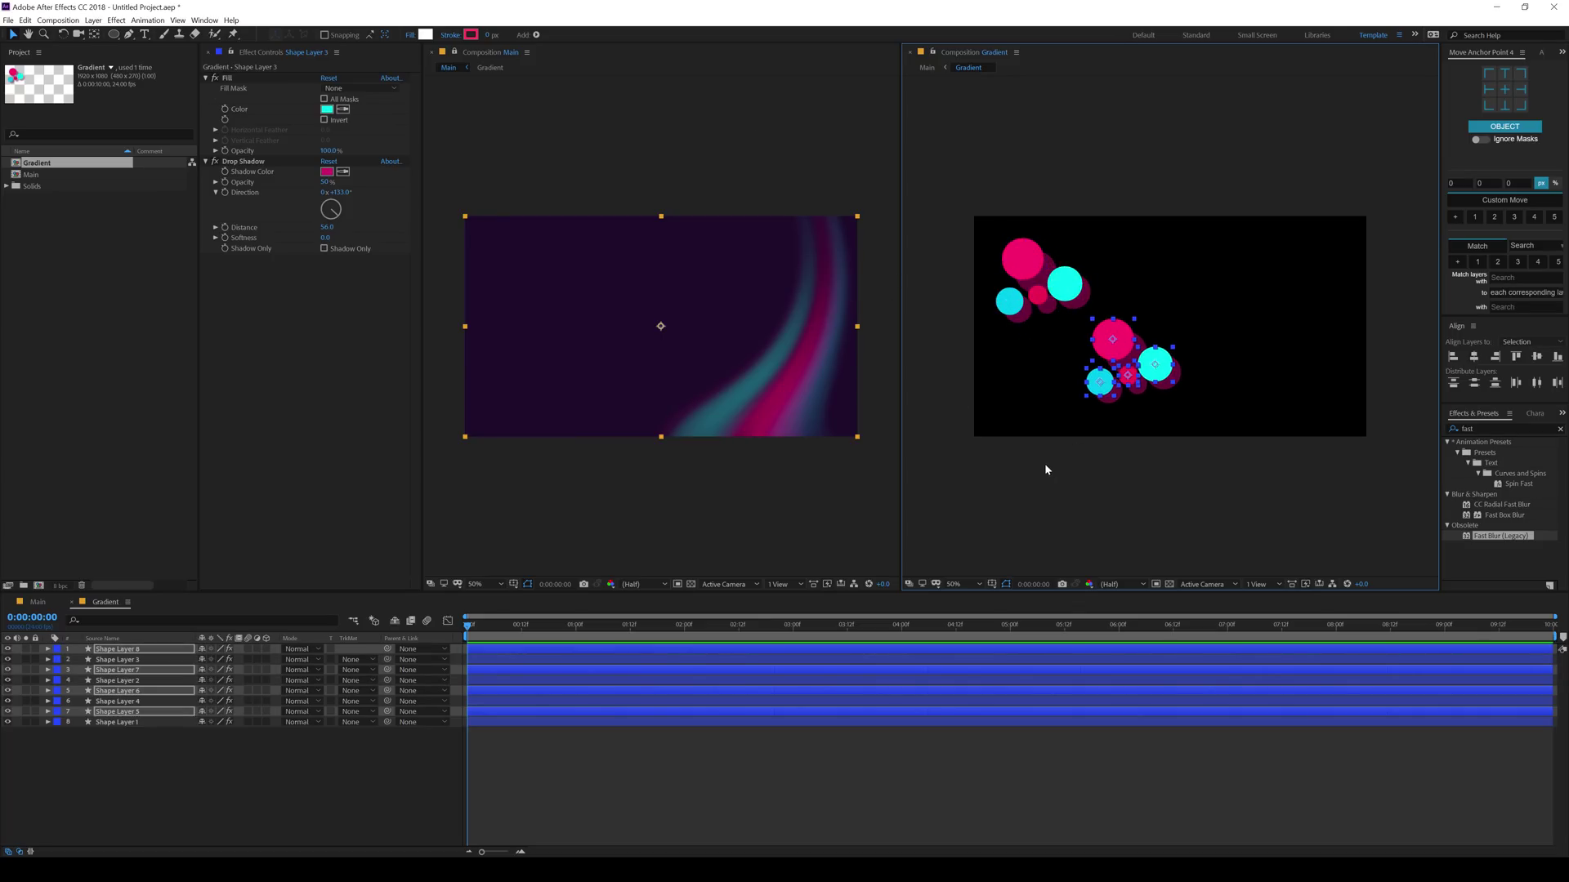
{"action": "left_click_drag", "start_coordinate": [1107, 339], "coordinate": [1113, 213]}
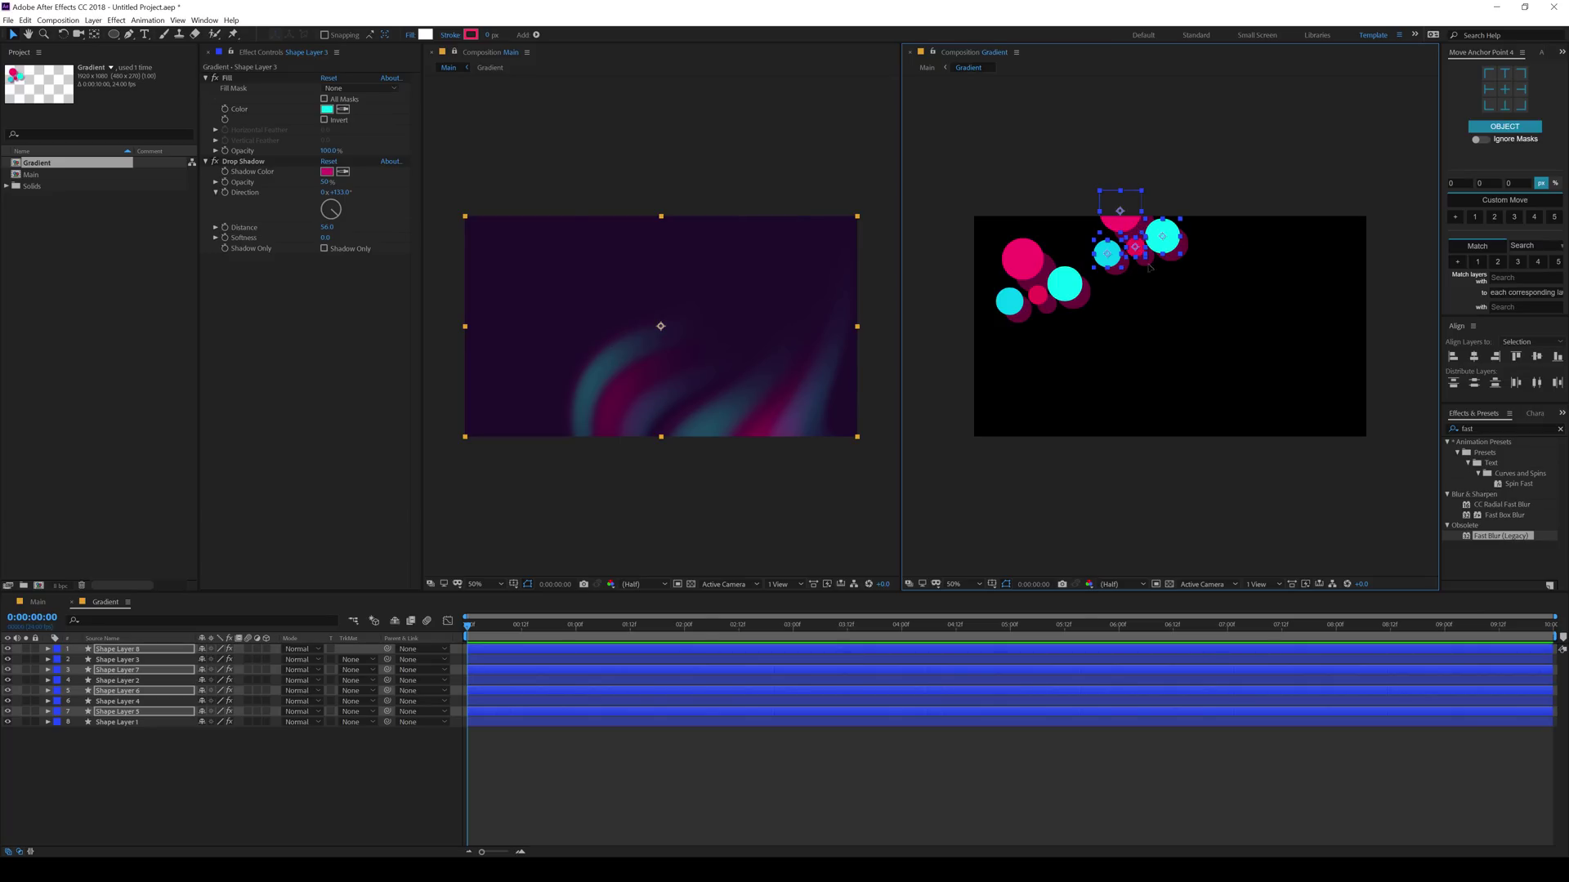
{"action": "left_click_drag", "start_coordinate": [1148, 266], "coordinate": [1192, 306]}
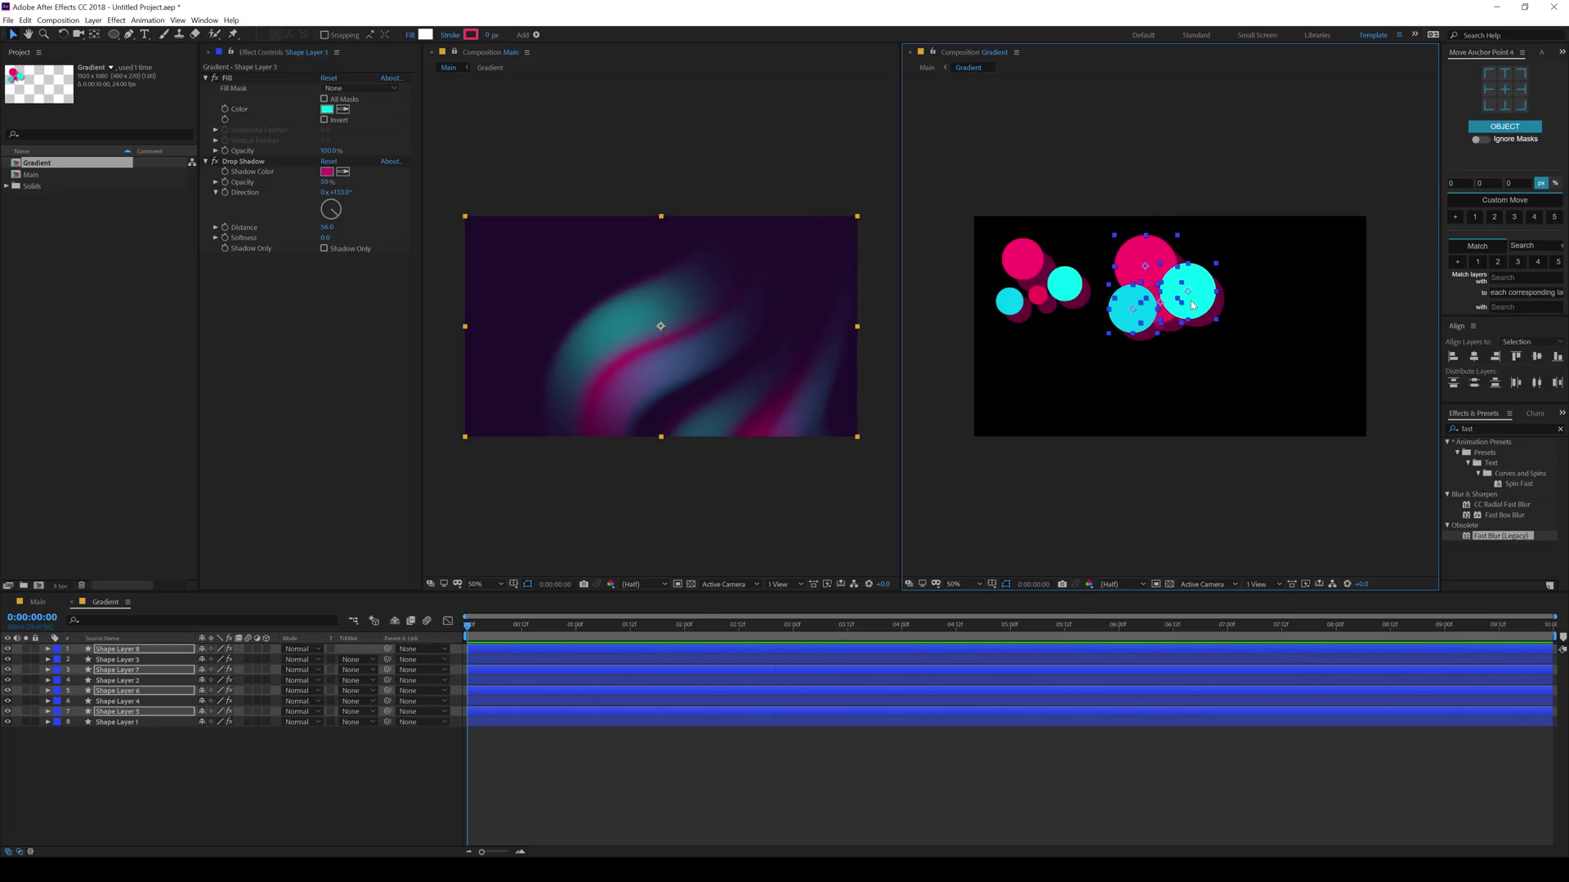
{"action": "left_click", "coordinate": [1141, 464]}
Nudge the cyan circles apart and copy the big pink circle to the lower left
{"action": "left_click_drag", "start_coordinate": [1131, 309], "coordinate": [1108, 324]}
{"action": "left_click_drag", "start_coordinate": [1194, 294], "coordinate": [1230, 287]}
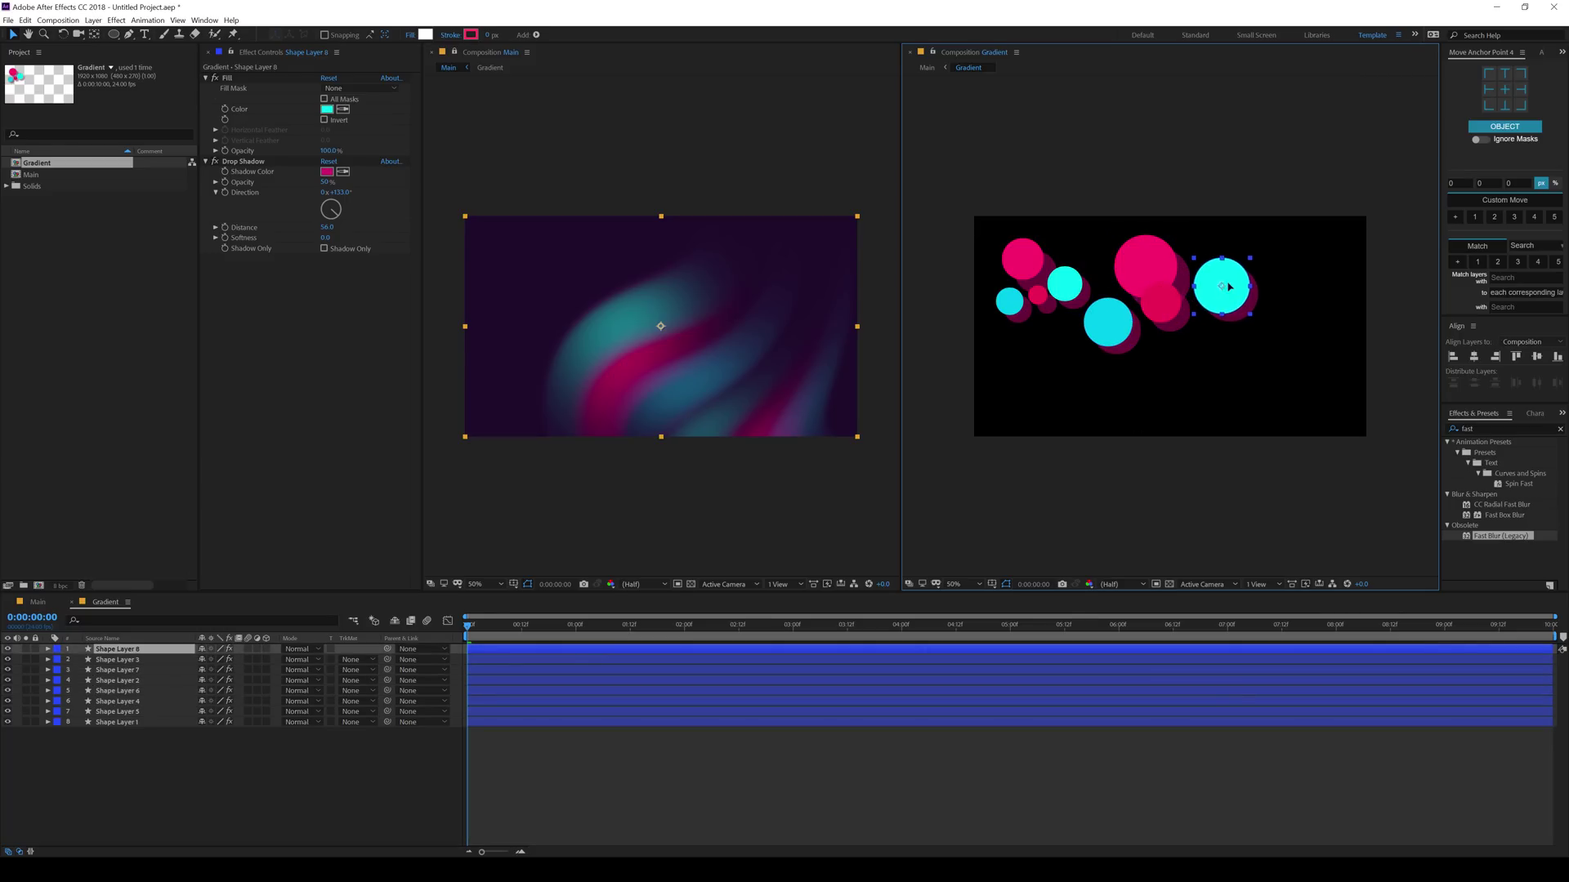
{"action": "left_click", "coordinate": [1174, 319]}
{"action": "left_click", "coordinate": [1136, 270]}
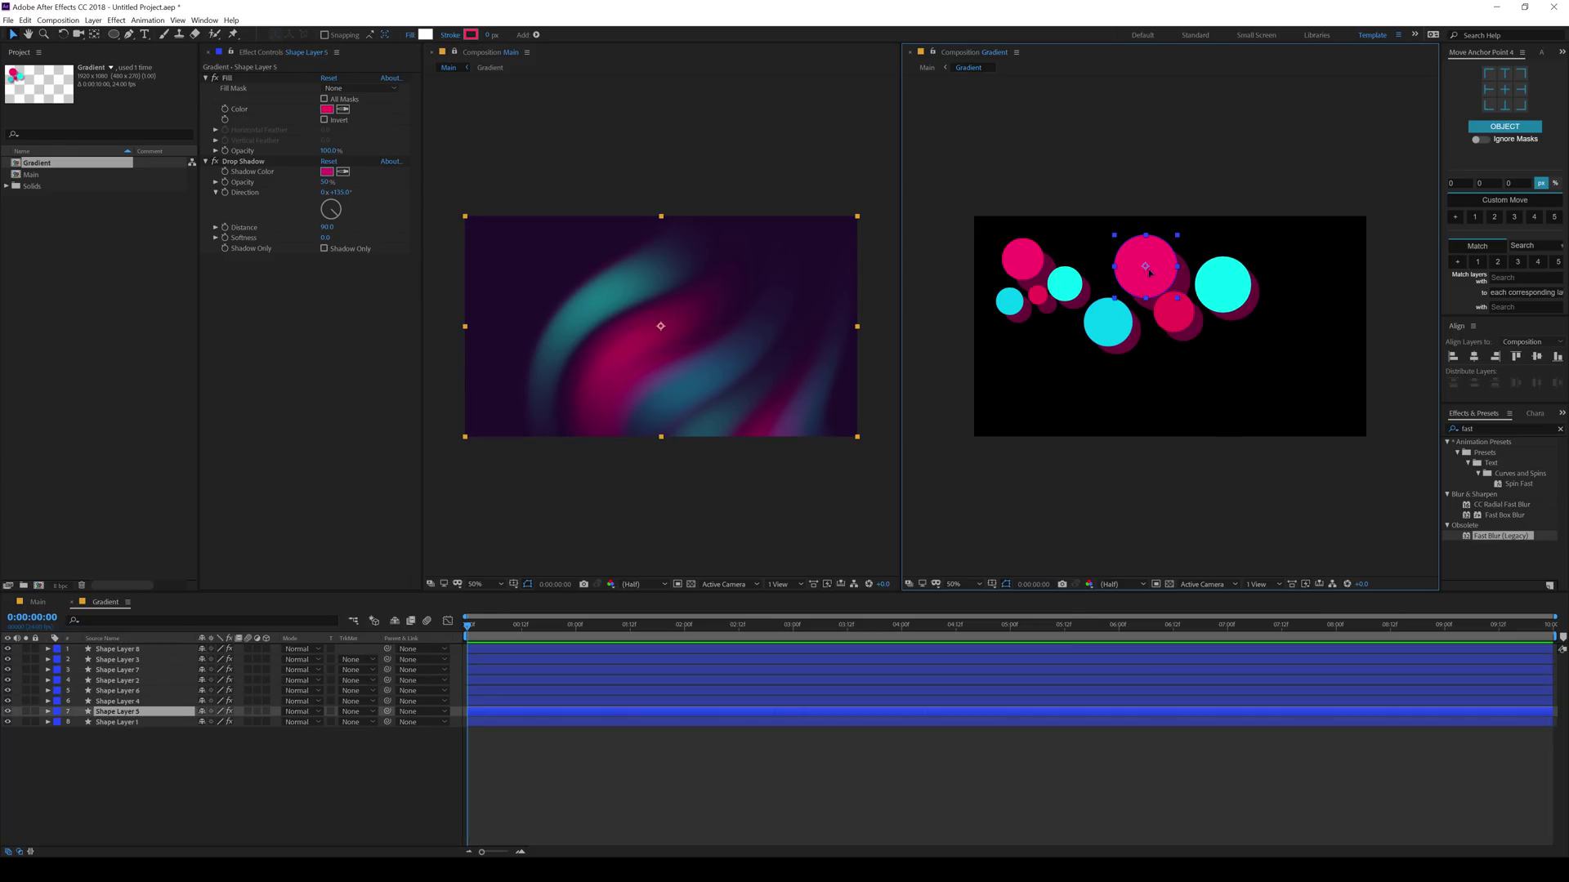
{"action": "key", "text": "ctrl+d"}
{"action": "left_click_drag", "start_coordinate": [1141, 255], "coordinate": [1320, 231]}
{"action": "key", "text": "ctrl+d"}
{"action": "key", "text": "ctrl+d"}
Copy the large cyan circle to the top edge and move a pink copy down
{"action": "left_click", "coordinate": [1246, 290]}
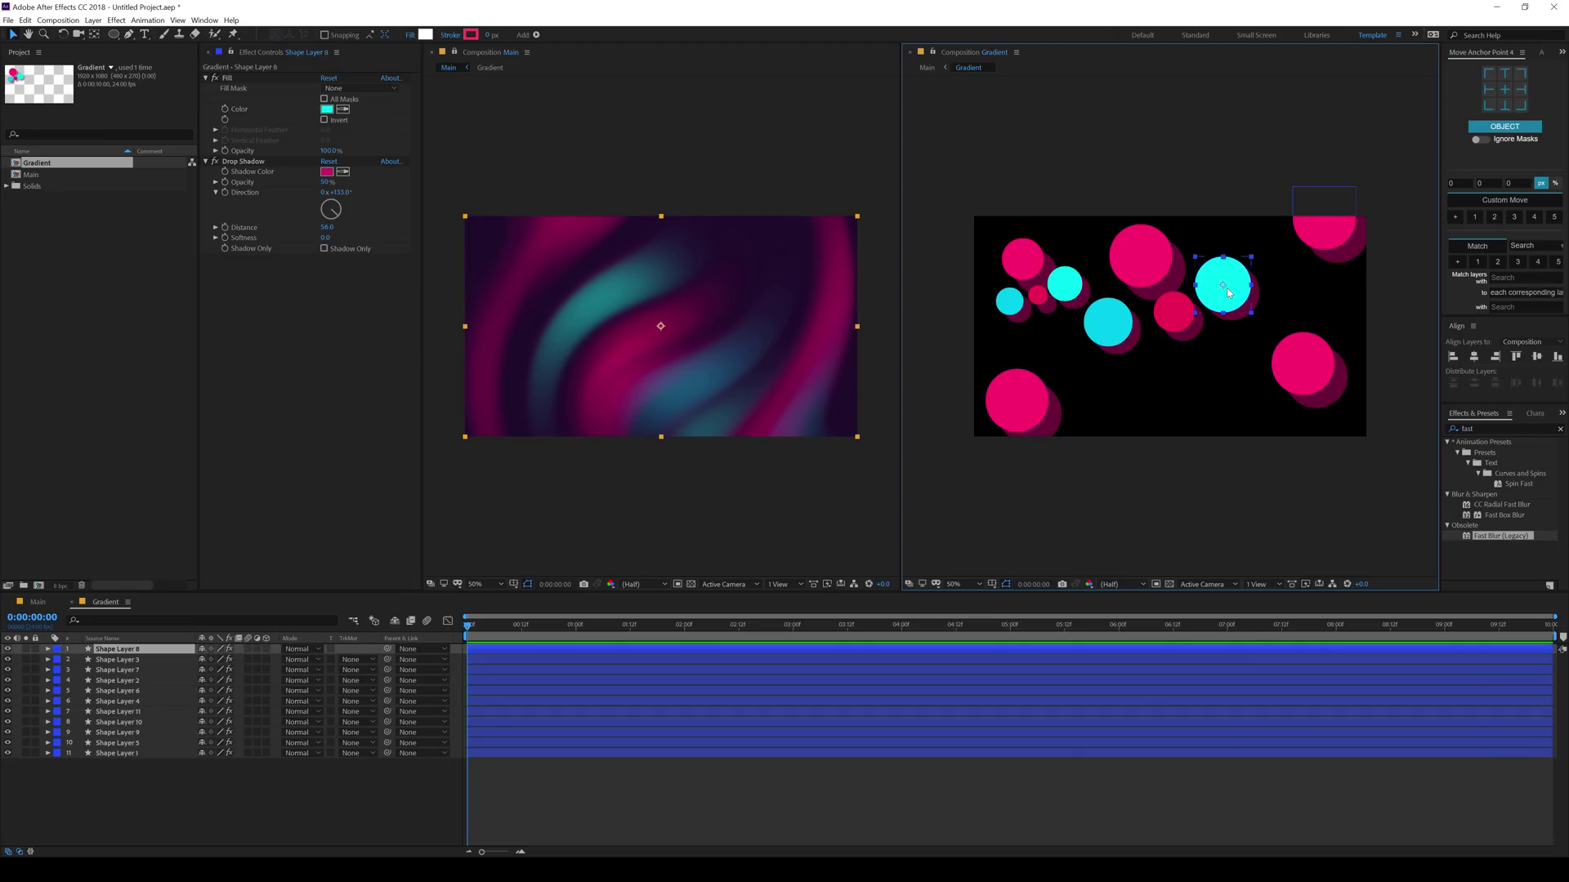
{"action": "key", "text": "ctrl+d"}
{"action": "left_click_drag", "start_coordinate": [1244, 290], "coordinate": [1215, 406]}
{"action": "key", "text": "ctrl+d"}
{"action": "key", "text": "ctrl+d"}
{"action": "key", "text": "ctrl+d"}
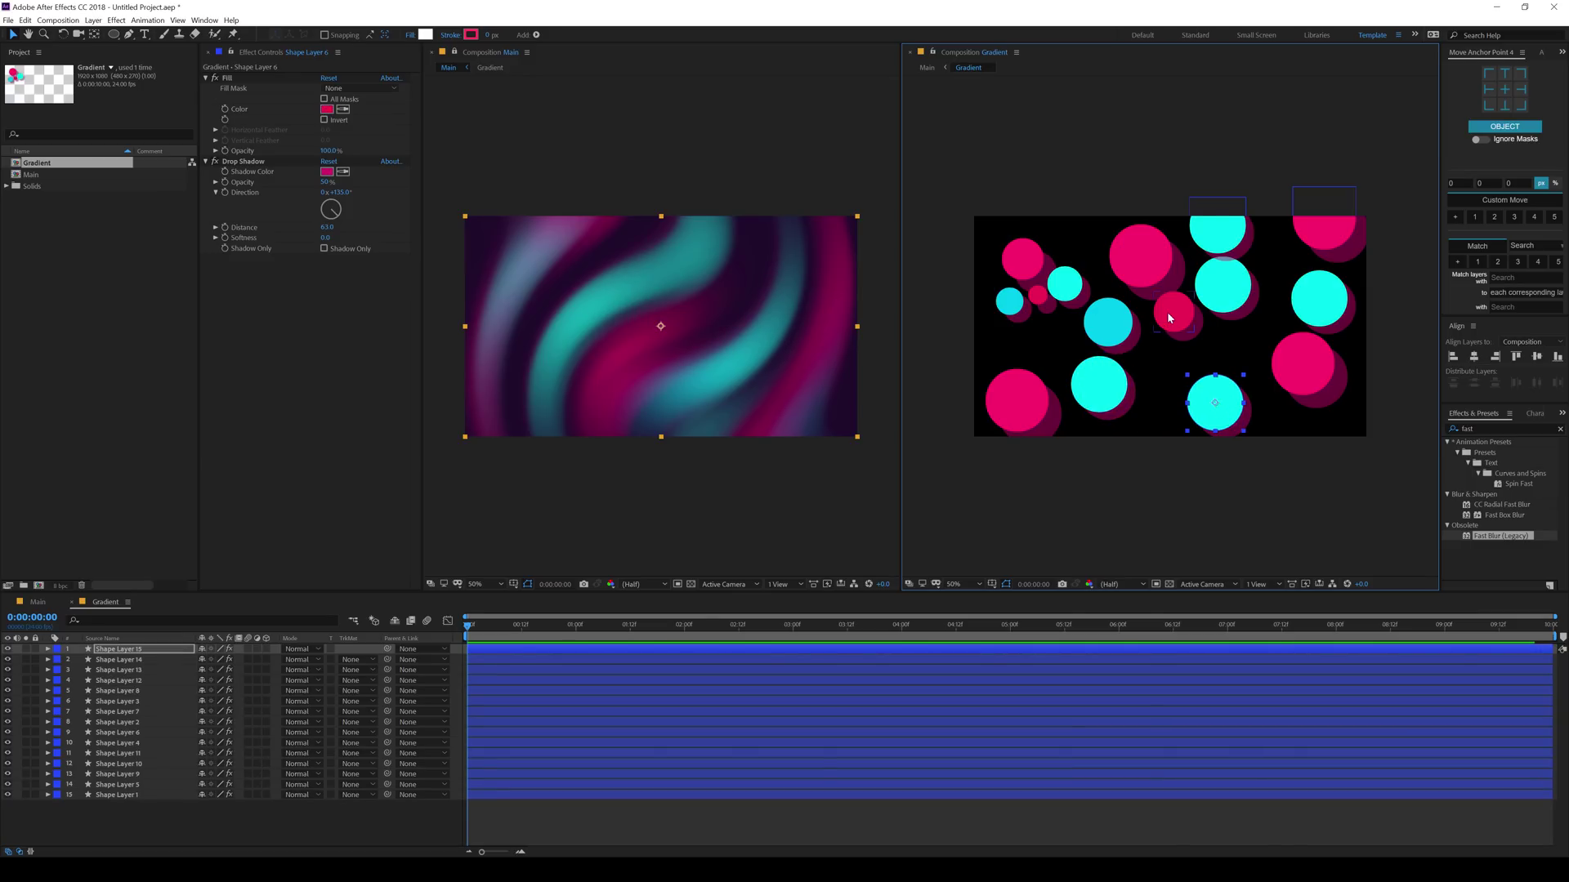
{"action": "left_click", "coordinate": [1166, 312]}
{"action": "key", "text": "ctrl+d"}
{"action": "left_click_drag", "start_coordinate": [1172, 331], "coordinate": [1197, 397]}
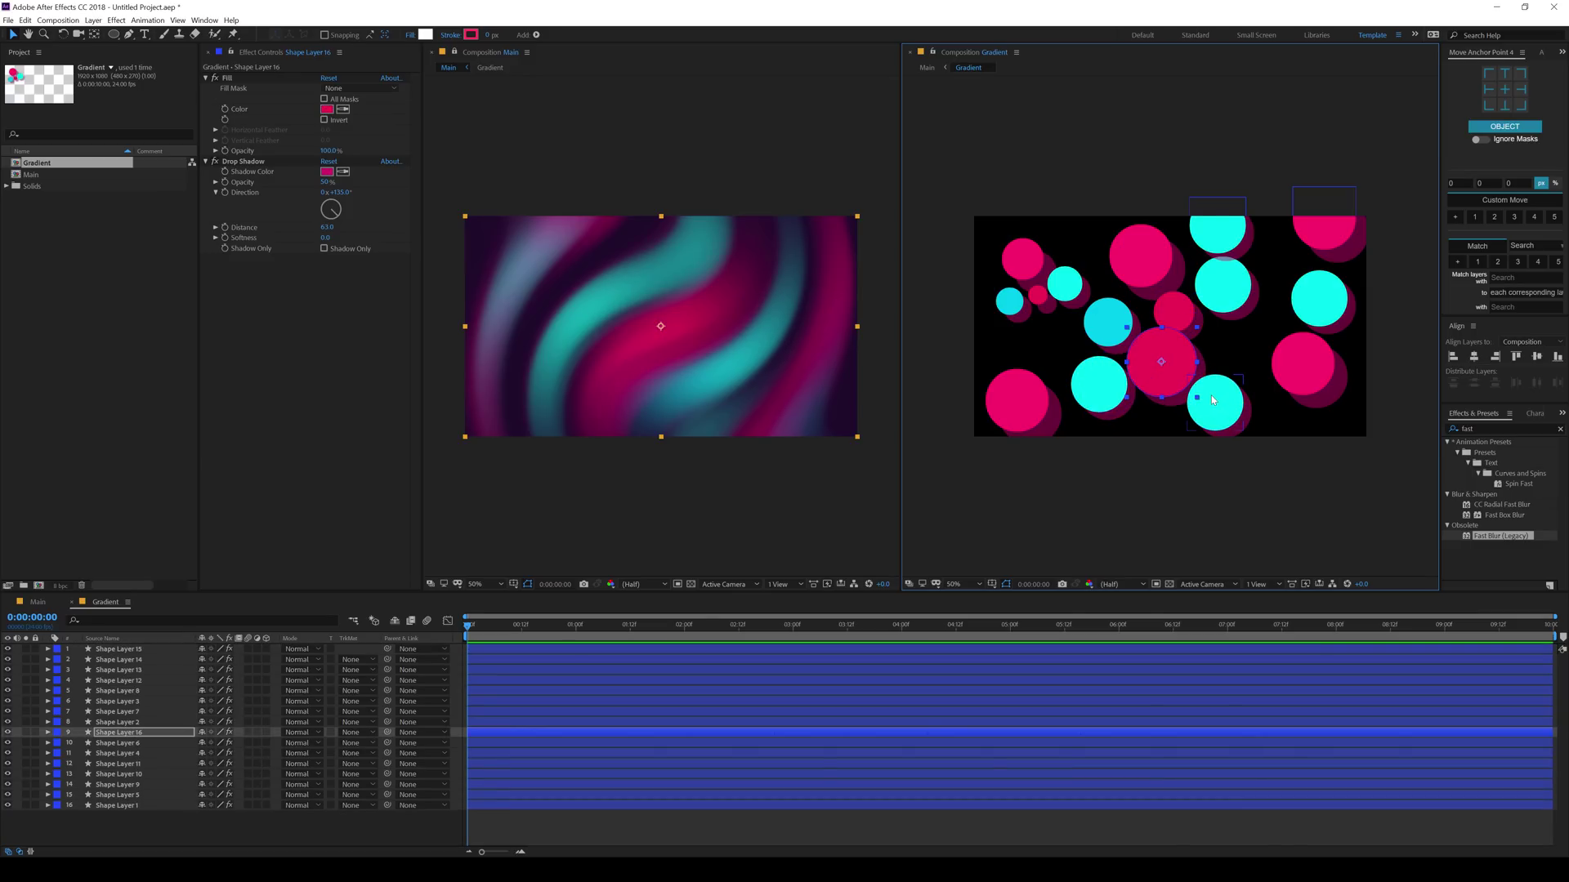
Duplicate the top pink circle, placing copies down-left and at the top edge
{"action": "left_click", "coordinate": [1142, 258]}
{"action": "key", "text": "ctrl+d"}
{"action": "left_click_drag", "start_coordinate": [1143, 258], "coordinate": [1045, 339]}
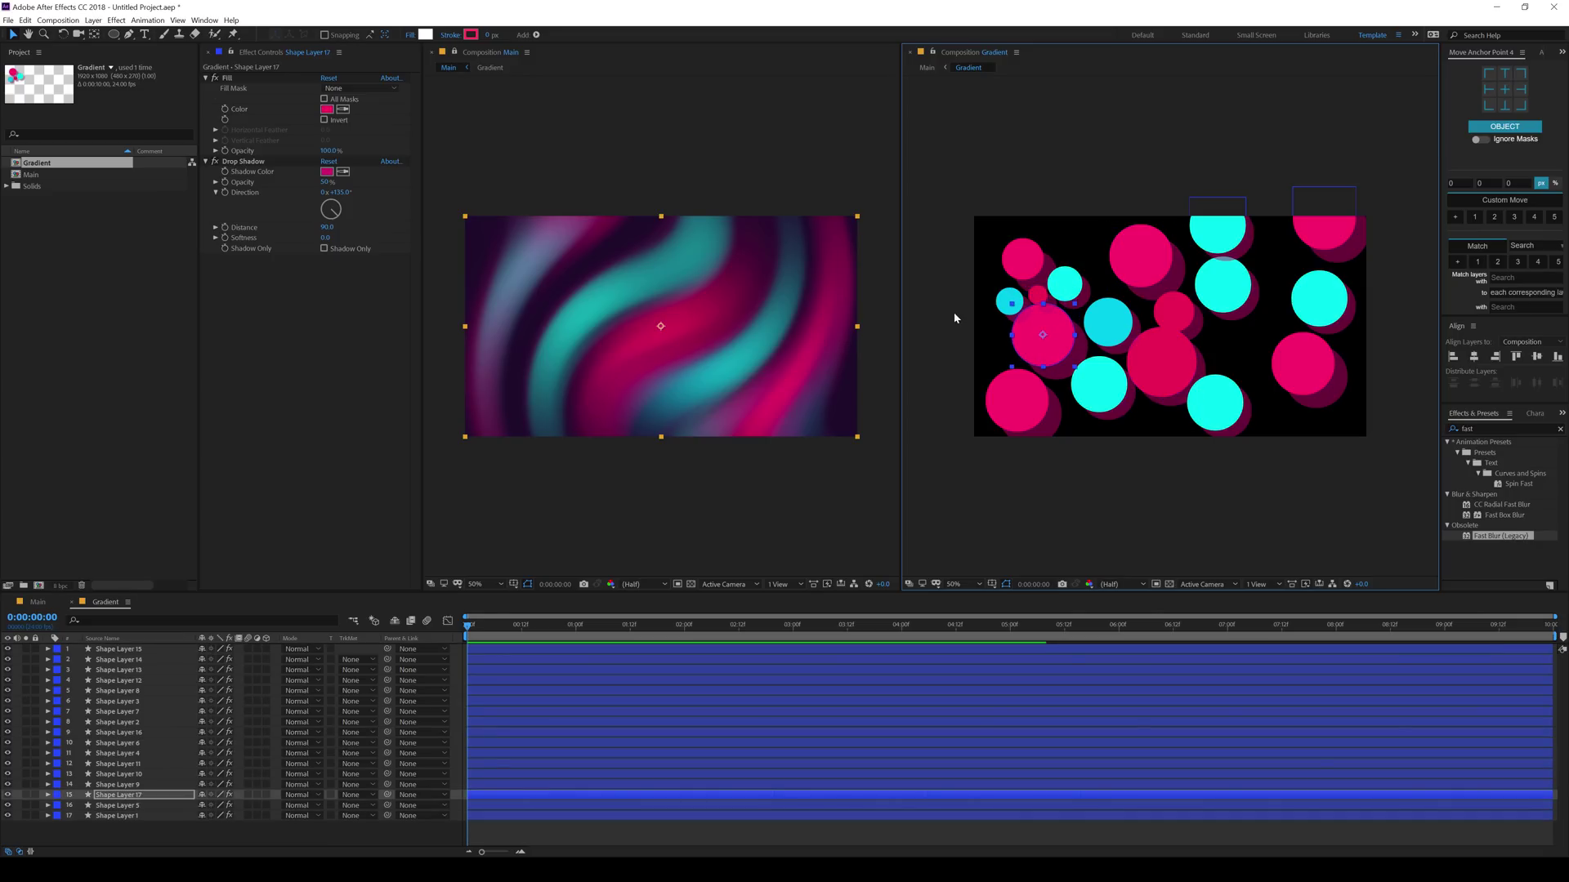
{"action": "key", "text": "ctrl+d"}
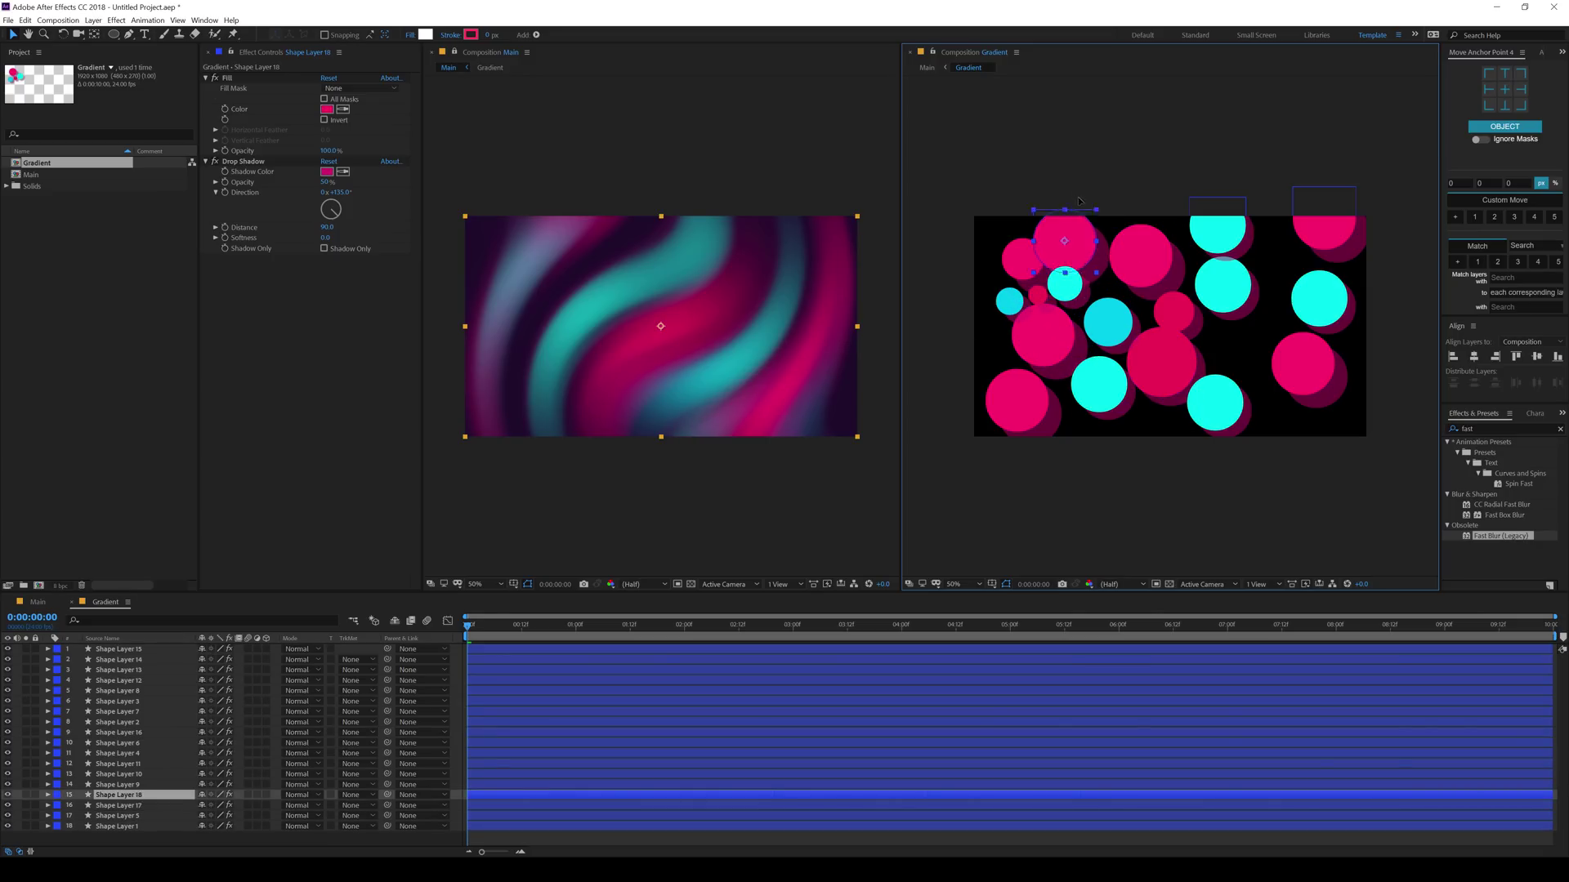
{"action": "left_click_drag", "start_coordinate": [1062, 338], "coordinate": [1079, 210]}
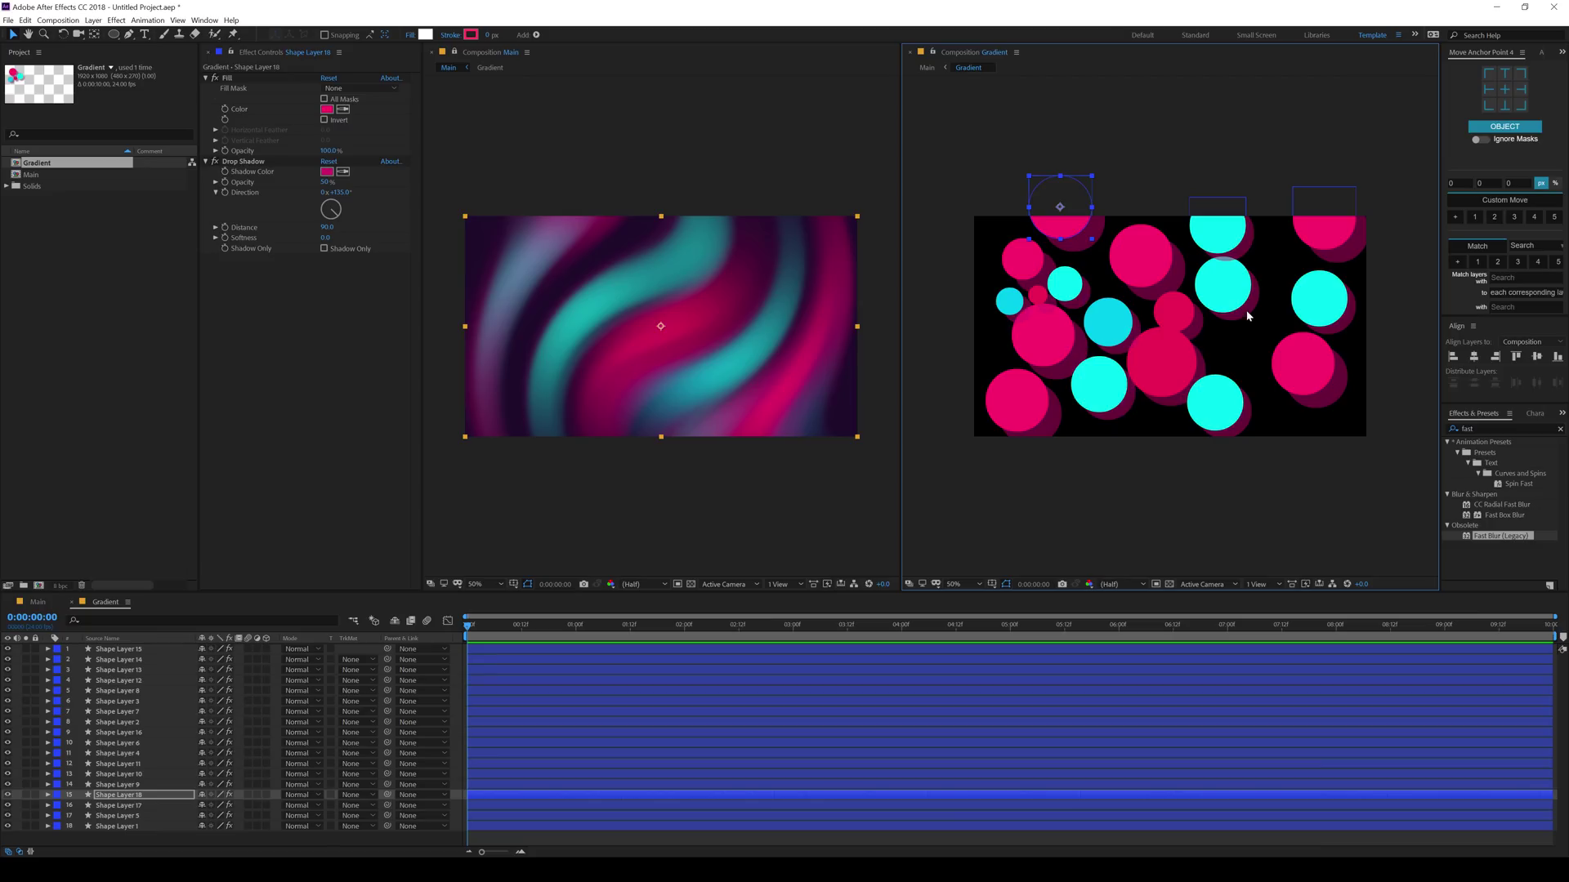
Move a cyan copy right and place a pink copy at the lower right edge
{"action": "left_click", "coordinate": [1121, 325]}
{"action": "left_click_drag", "start_coordinate": [1111, 327], "coordinate": [1299, 435]}
{"action": "key", "text": "ctrl+d"}
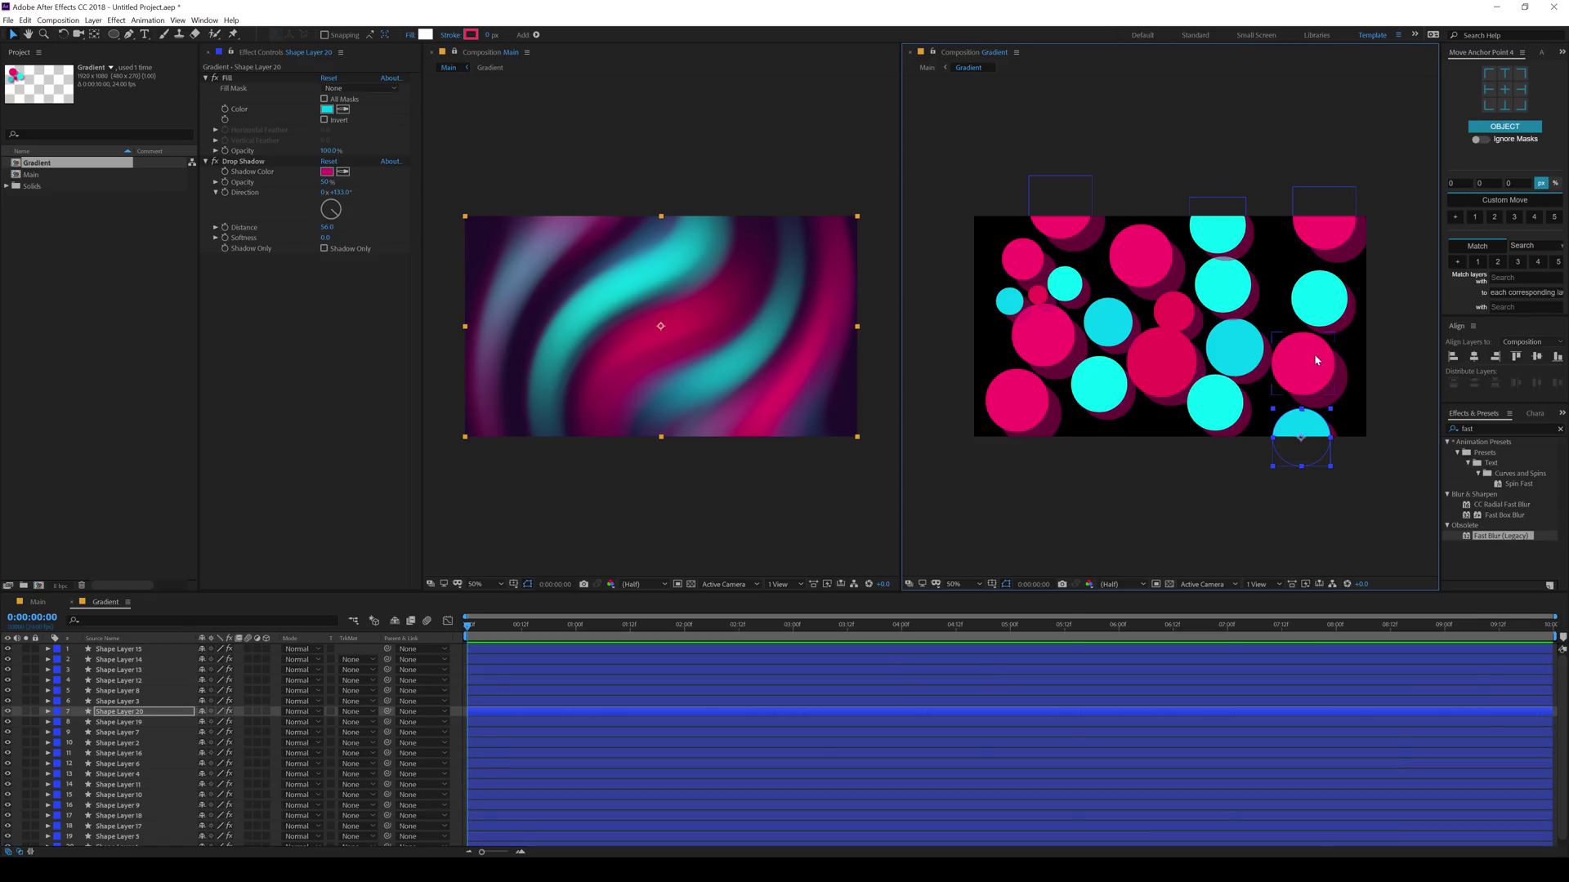
{"action": "left_click", "coordinate": [1311, 356]}
{"action": "key", "text": "ctrl+d"}
{"action": "left_click_drag", "start_coordinate": [1310, 356], "coordinate": [1382, 432]}
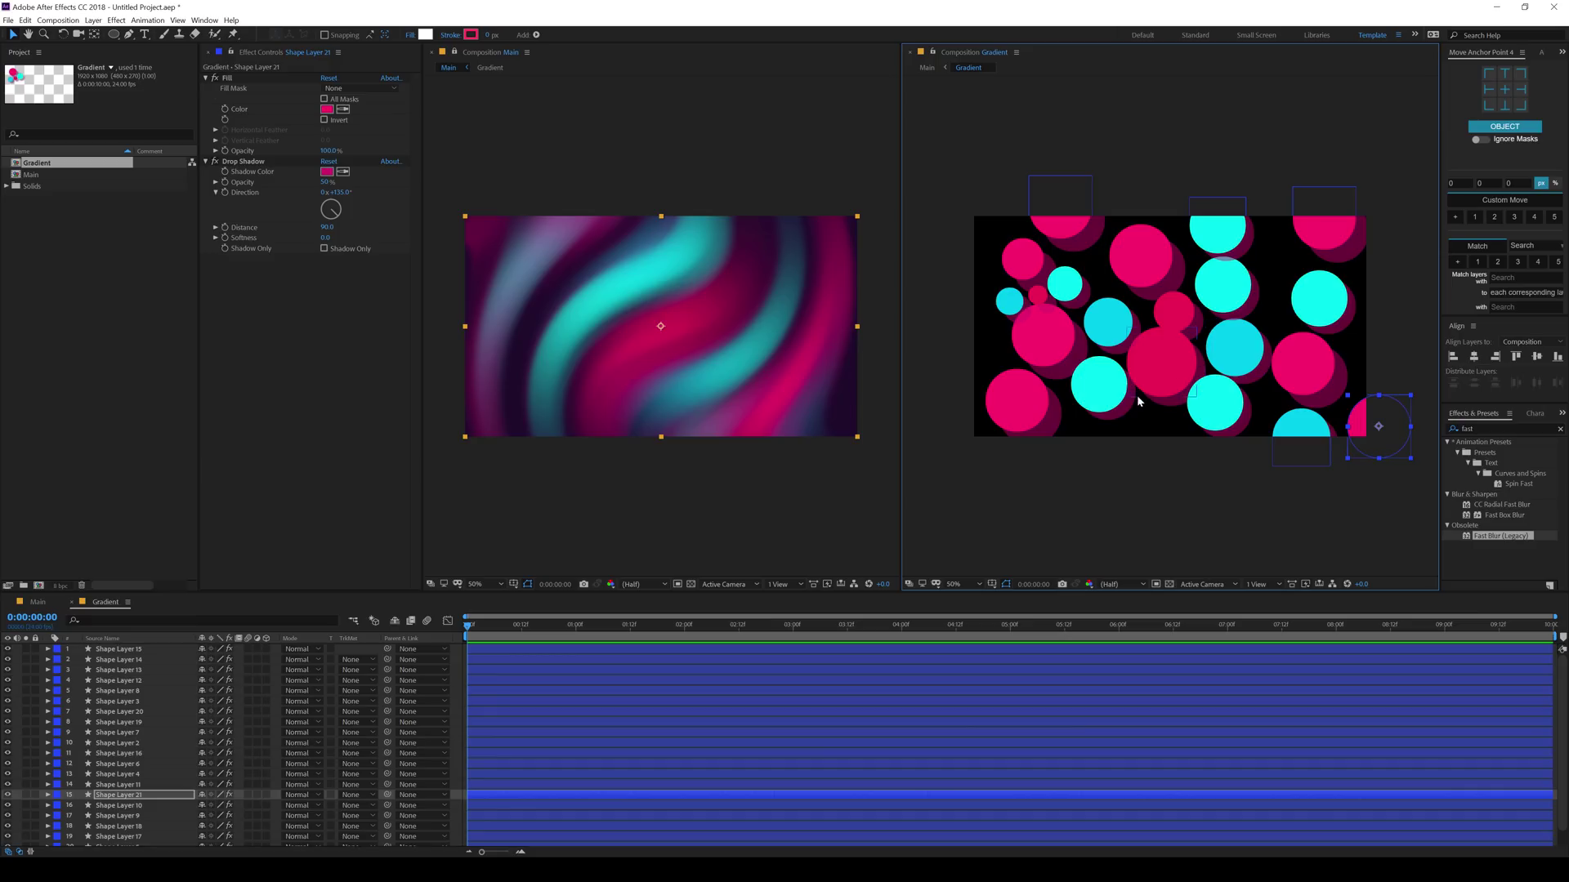
Shrink the lower-left cyan circle and place another cyan copy at the left edge
{"action": "left_click", "coordinate": [1097, 419]}
{"action": "mouse_move", "coordinate": [1097, 424]}
{"action": "left_mouse_down"}
{"action": "mouse_move", "coordinate": [1096, 410]}
{"action": "mouse_move", "coordinate": [1114, 423]}
{"action": "left_mouse_up"}
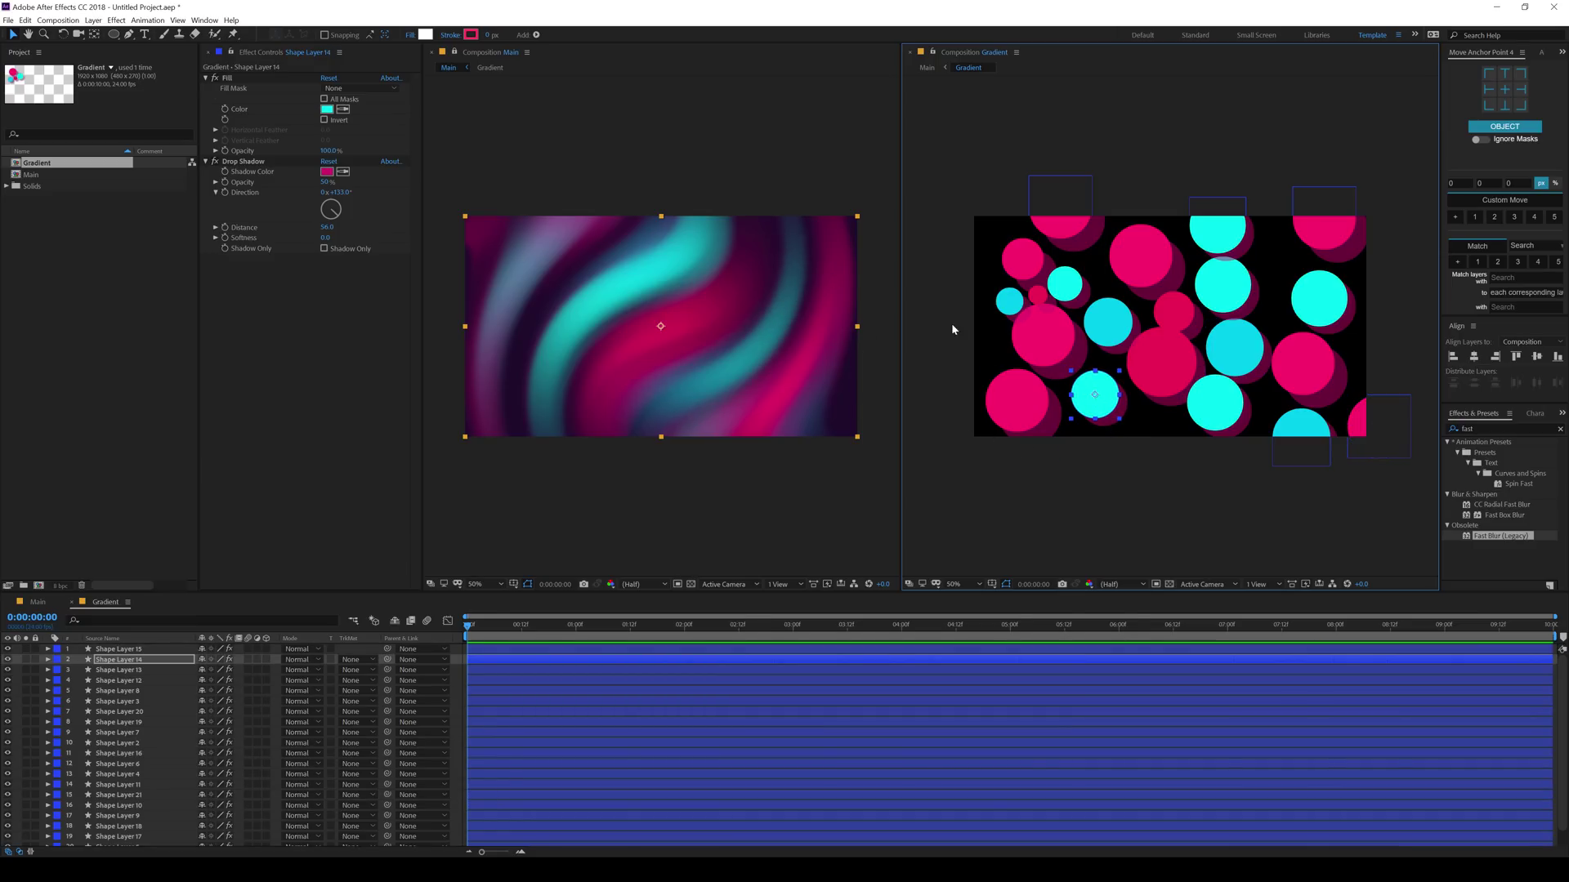
{"action": "left_click", "coordinate": [1126, 317]}
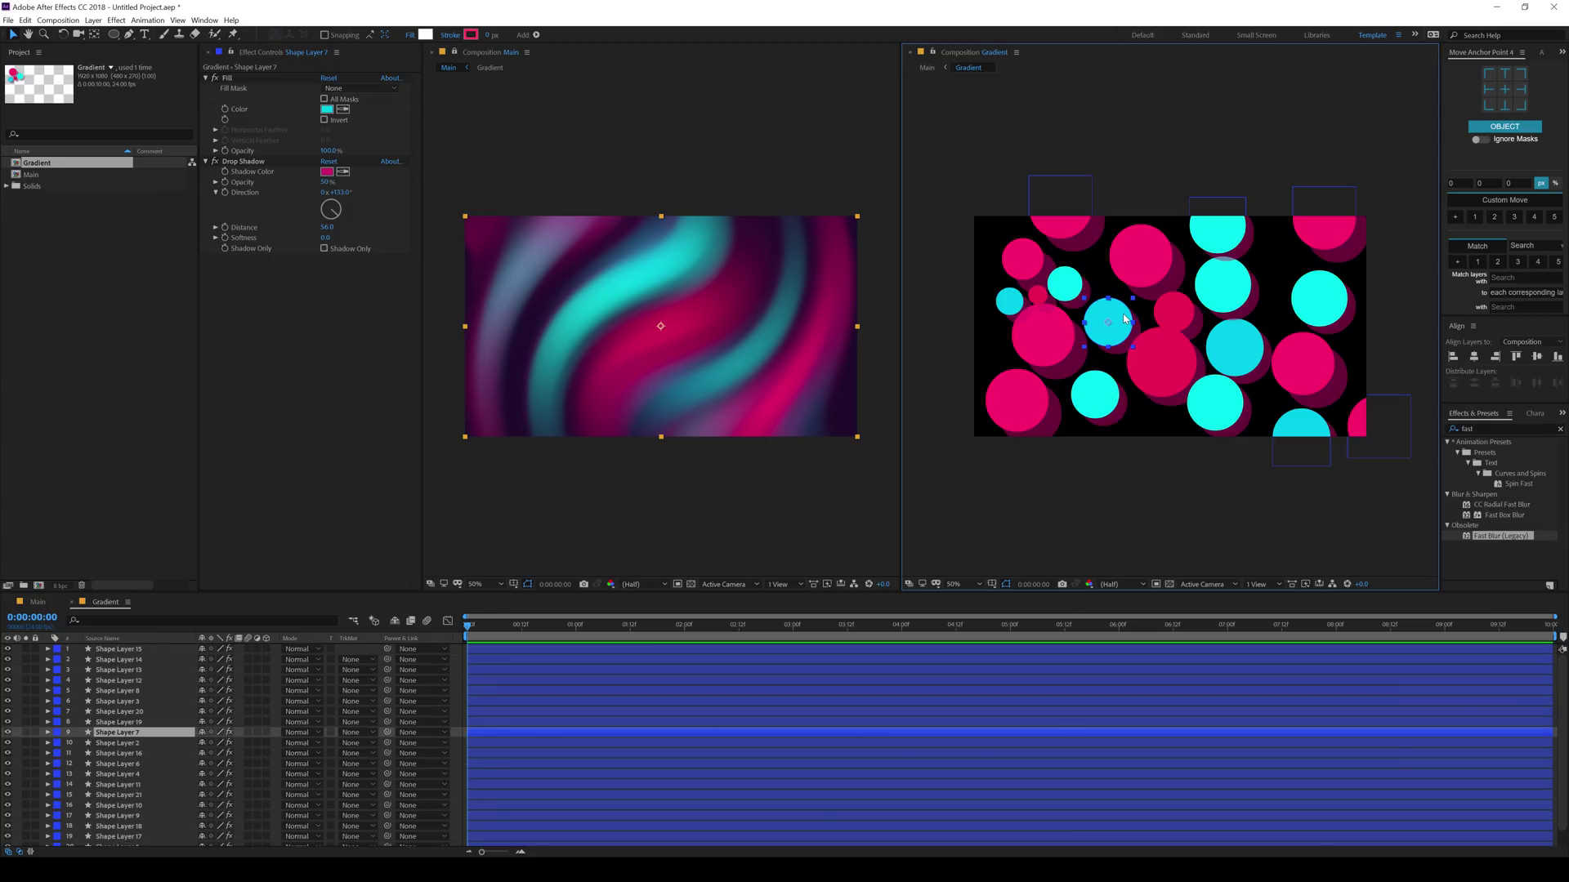
{"action": "key", "text": "ctrl+d"}
{"action": "left_click_drag", "start_coordinate": [1102, 318], "coordinate": [981, 339]}
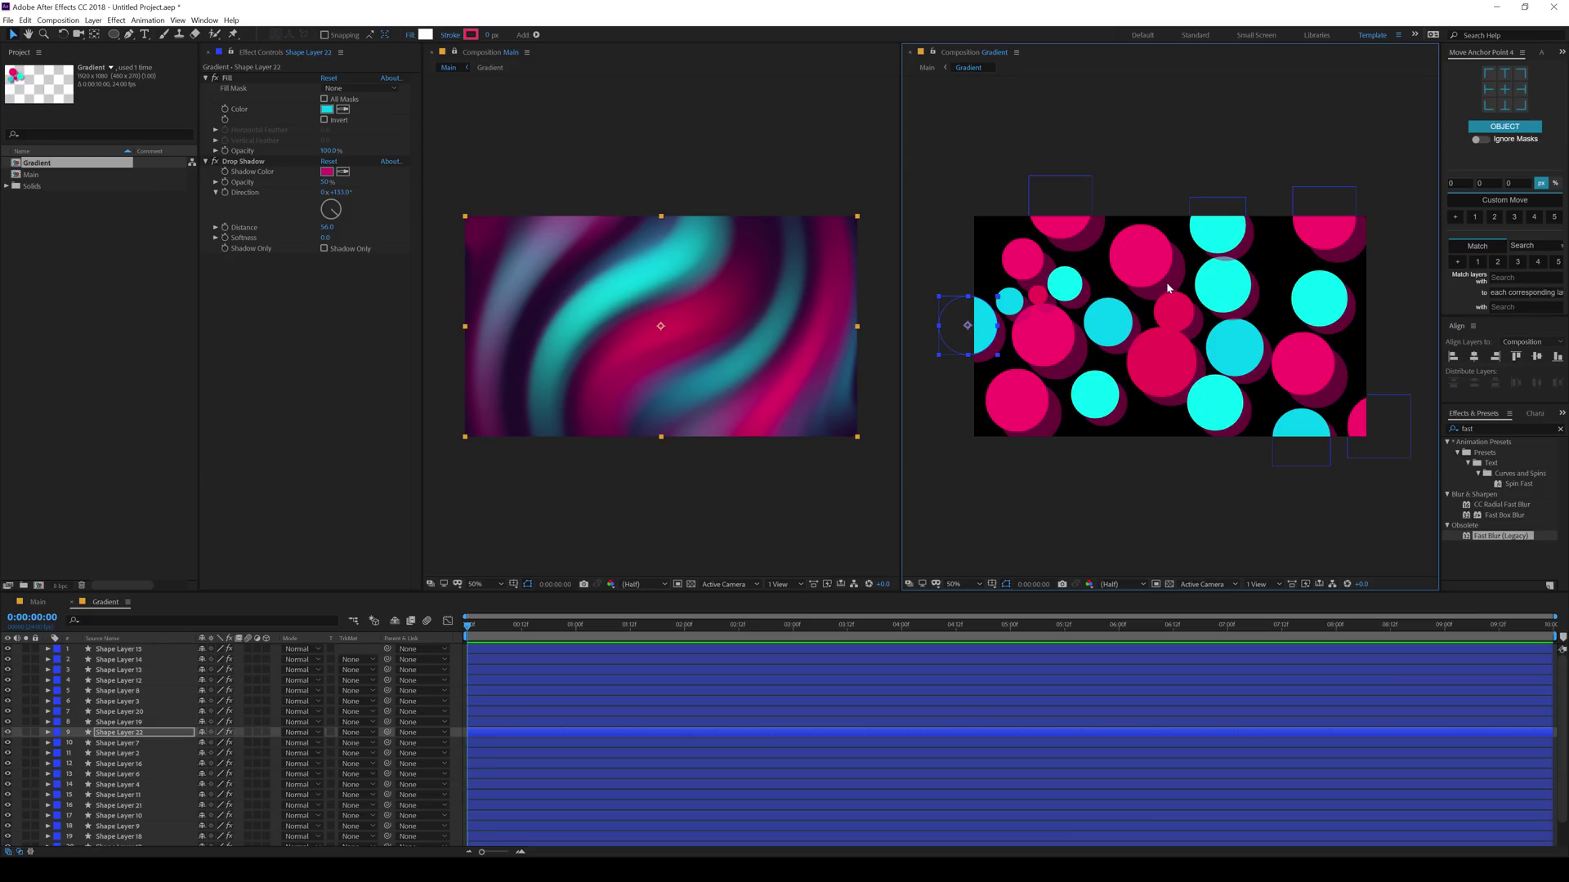
{"action": "left_click", "coordinate": [1158, 378]}
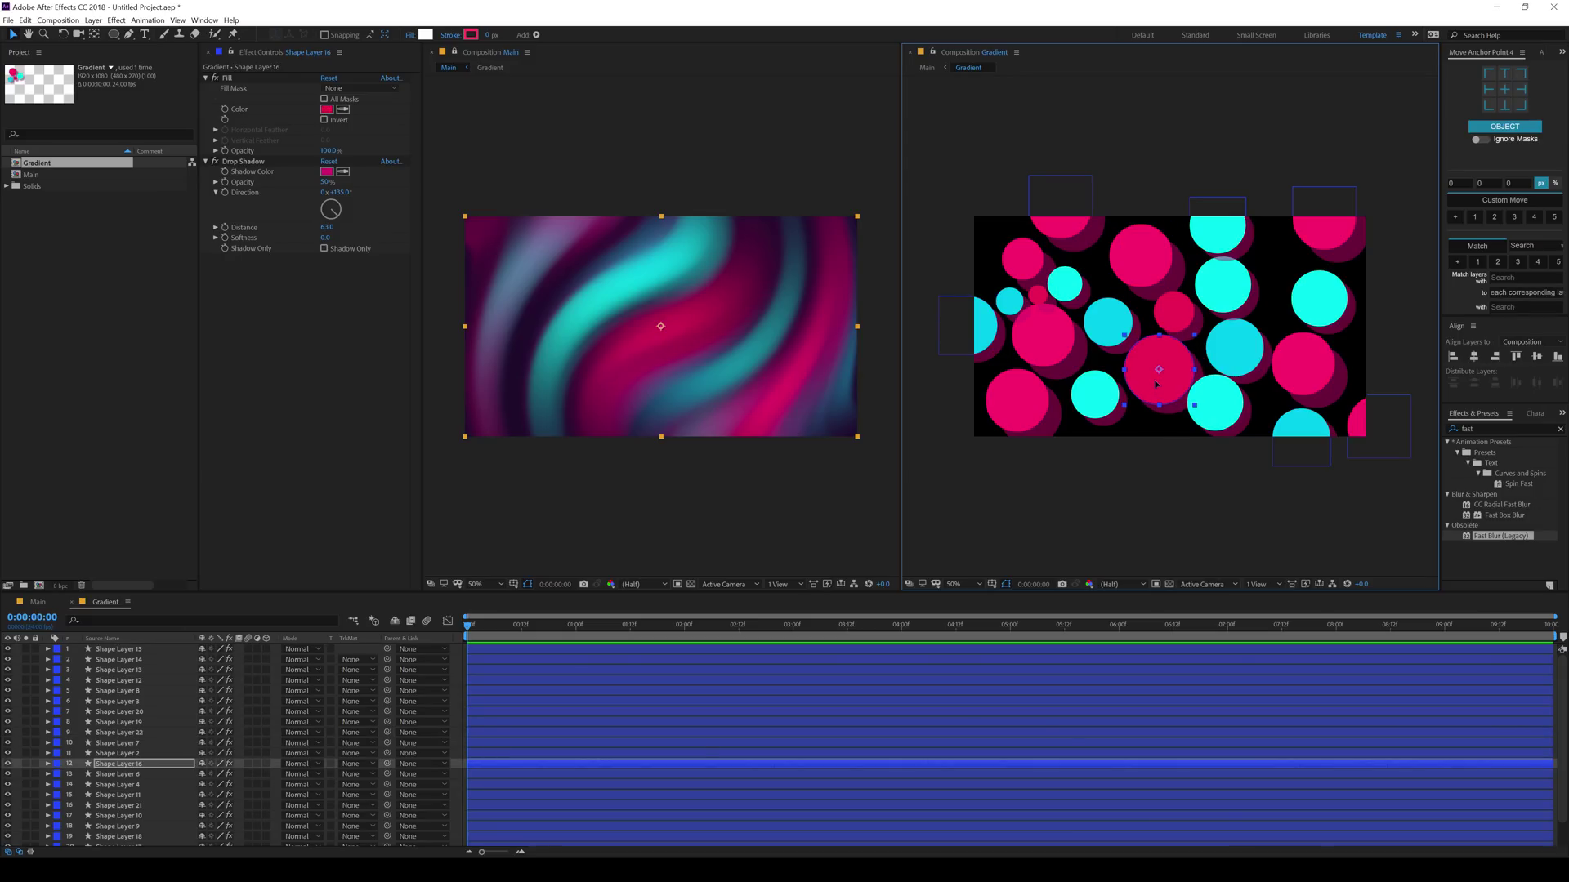
Pre-compose every circle layer into a new composition named Shapes, moving all attributes
{"action": "left_click", "coordinate": [126, 654]}
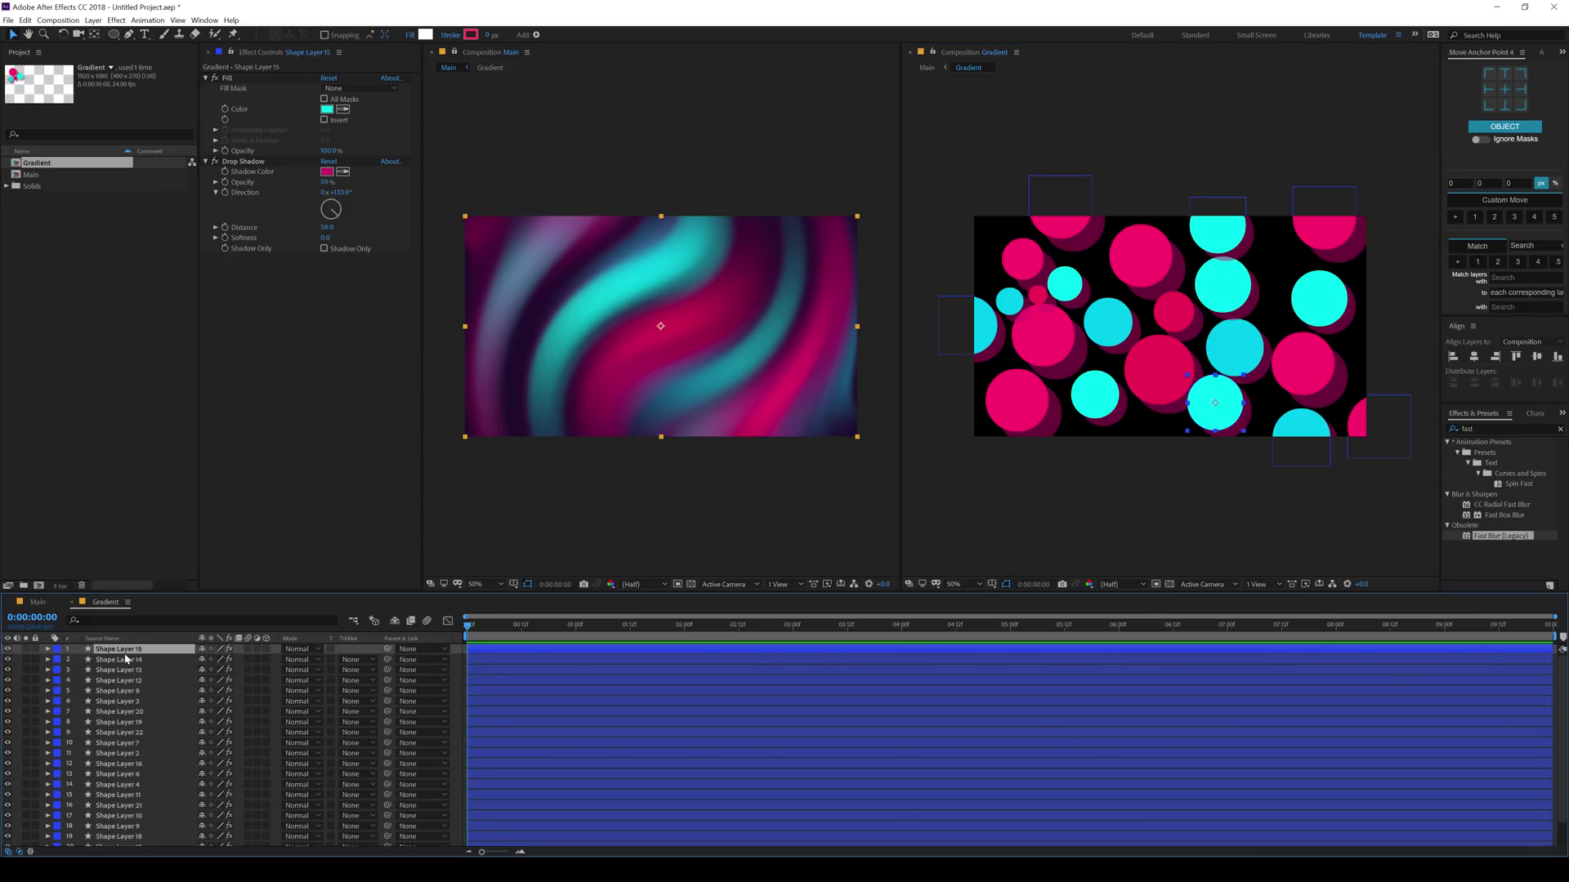
{"action": "key", "text": "ctrl+a"}
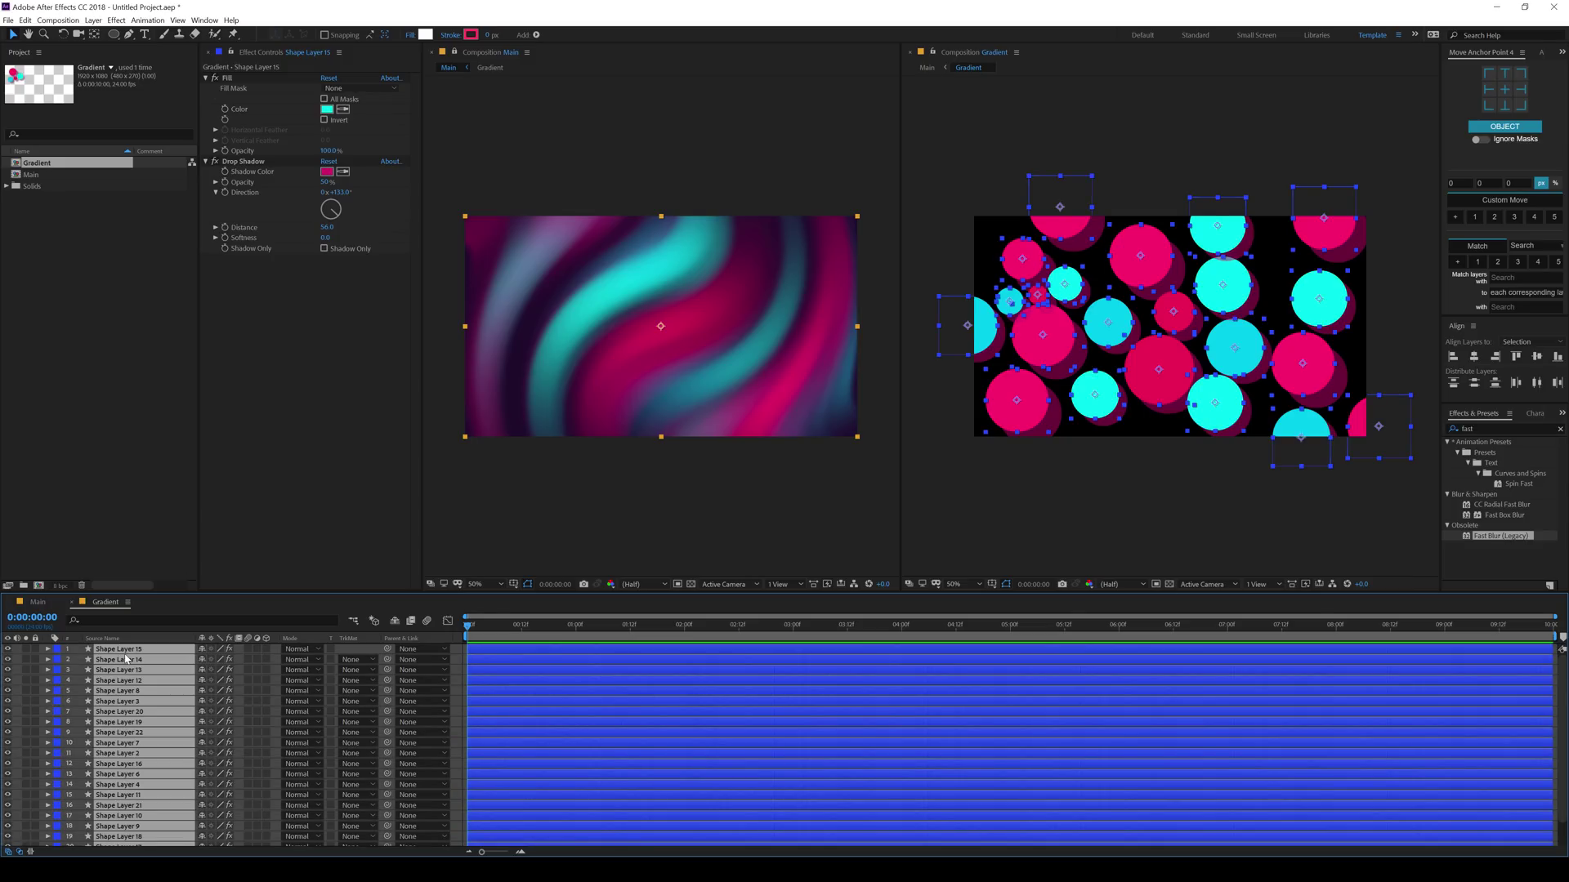
{"action": "key", "text": "ctrl+shift+c"}
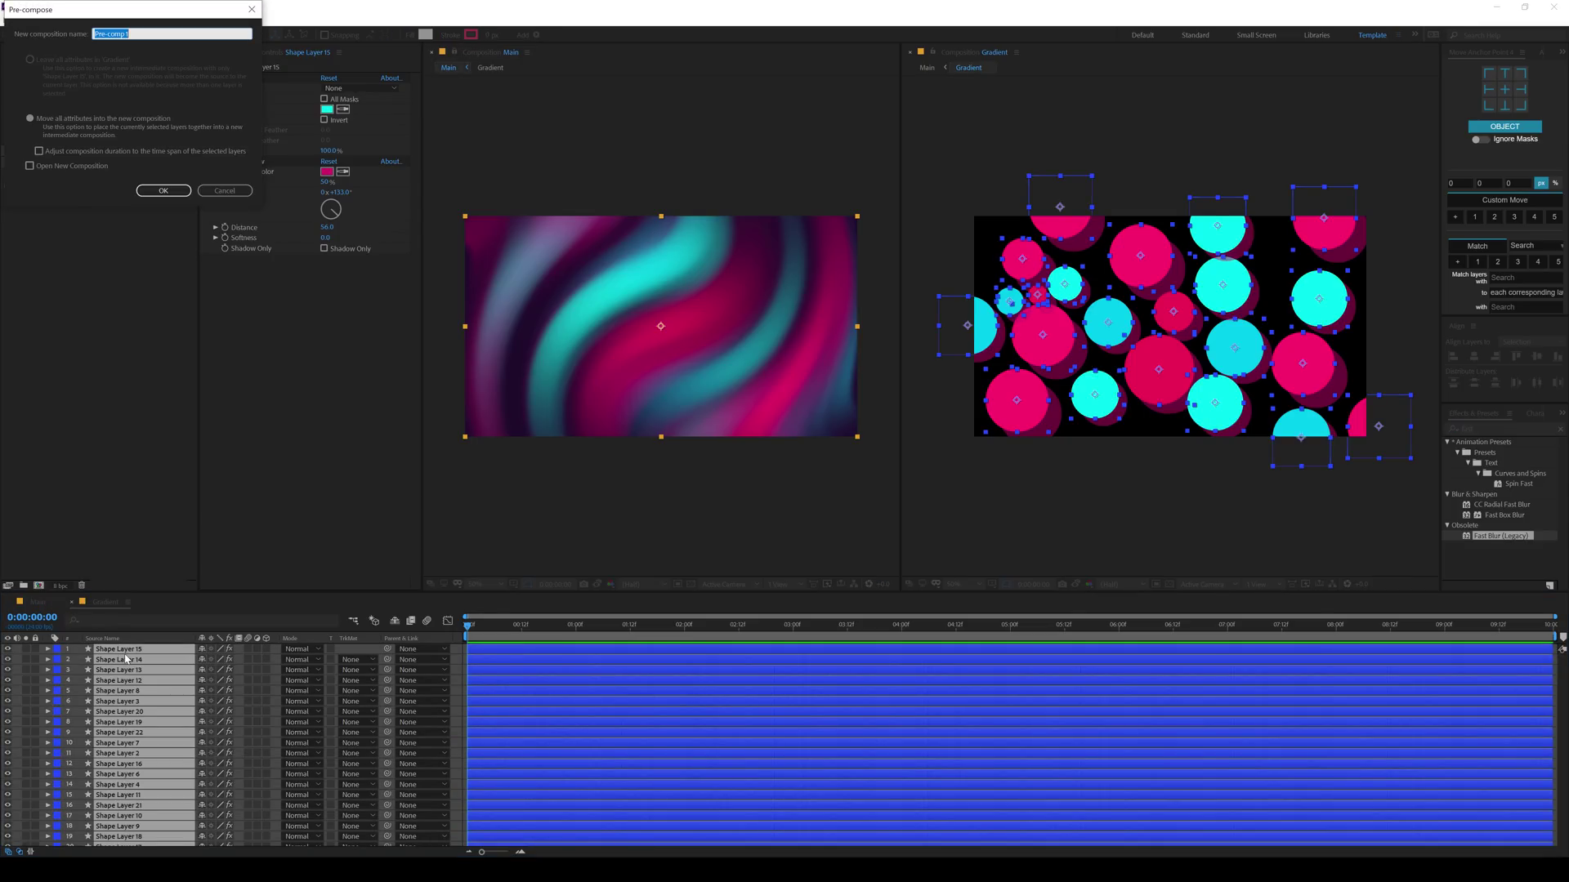
{"action": "left_click_drag", "start_coordinate": [201, 11], "coordinate": [590, 361]}
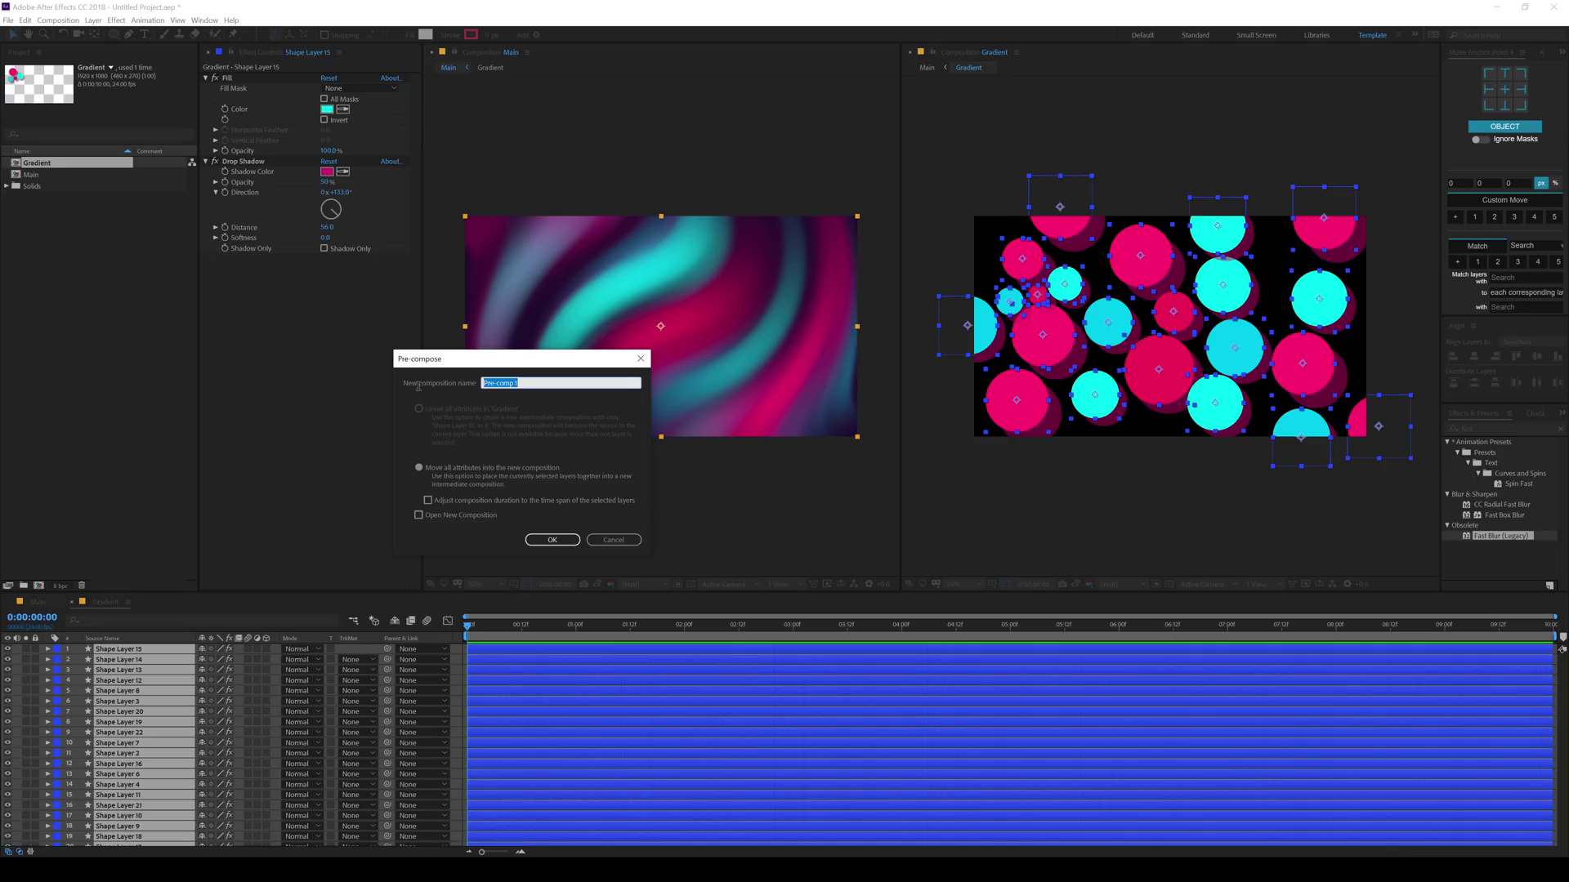
{"action": "left_click", "coordinate": [549, 542]}
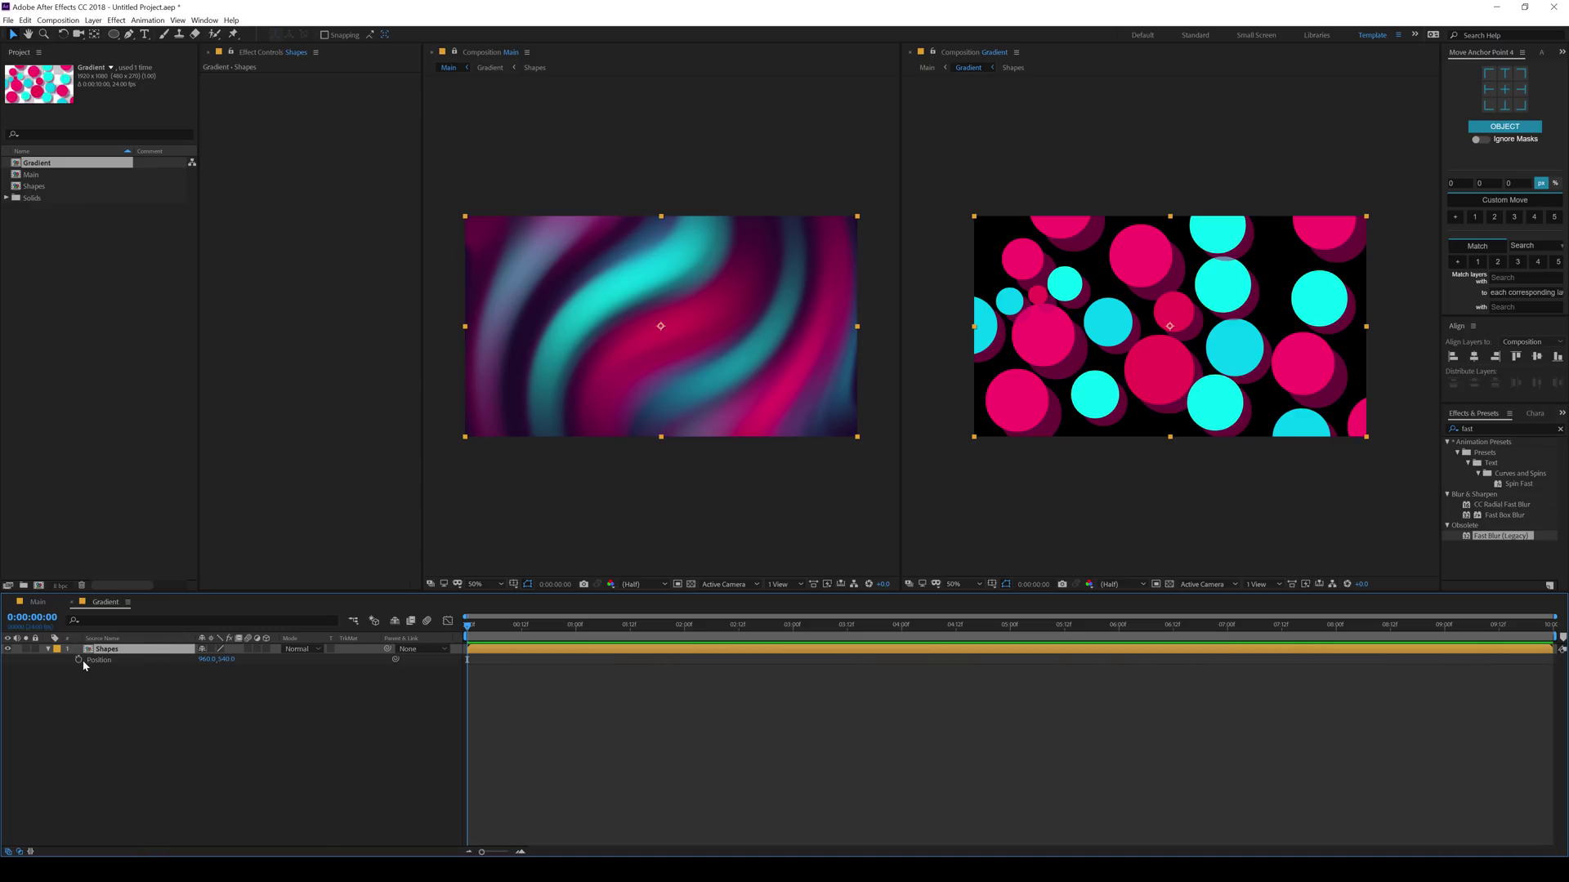
Keyframe the Shapes layer sliding left to 454,540 at the last frame, then scrub to preview
{"action": "left_click_drag", "start_coordinate": [661, 629], "coordinate": [1549, 630]}
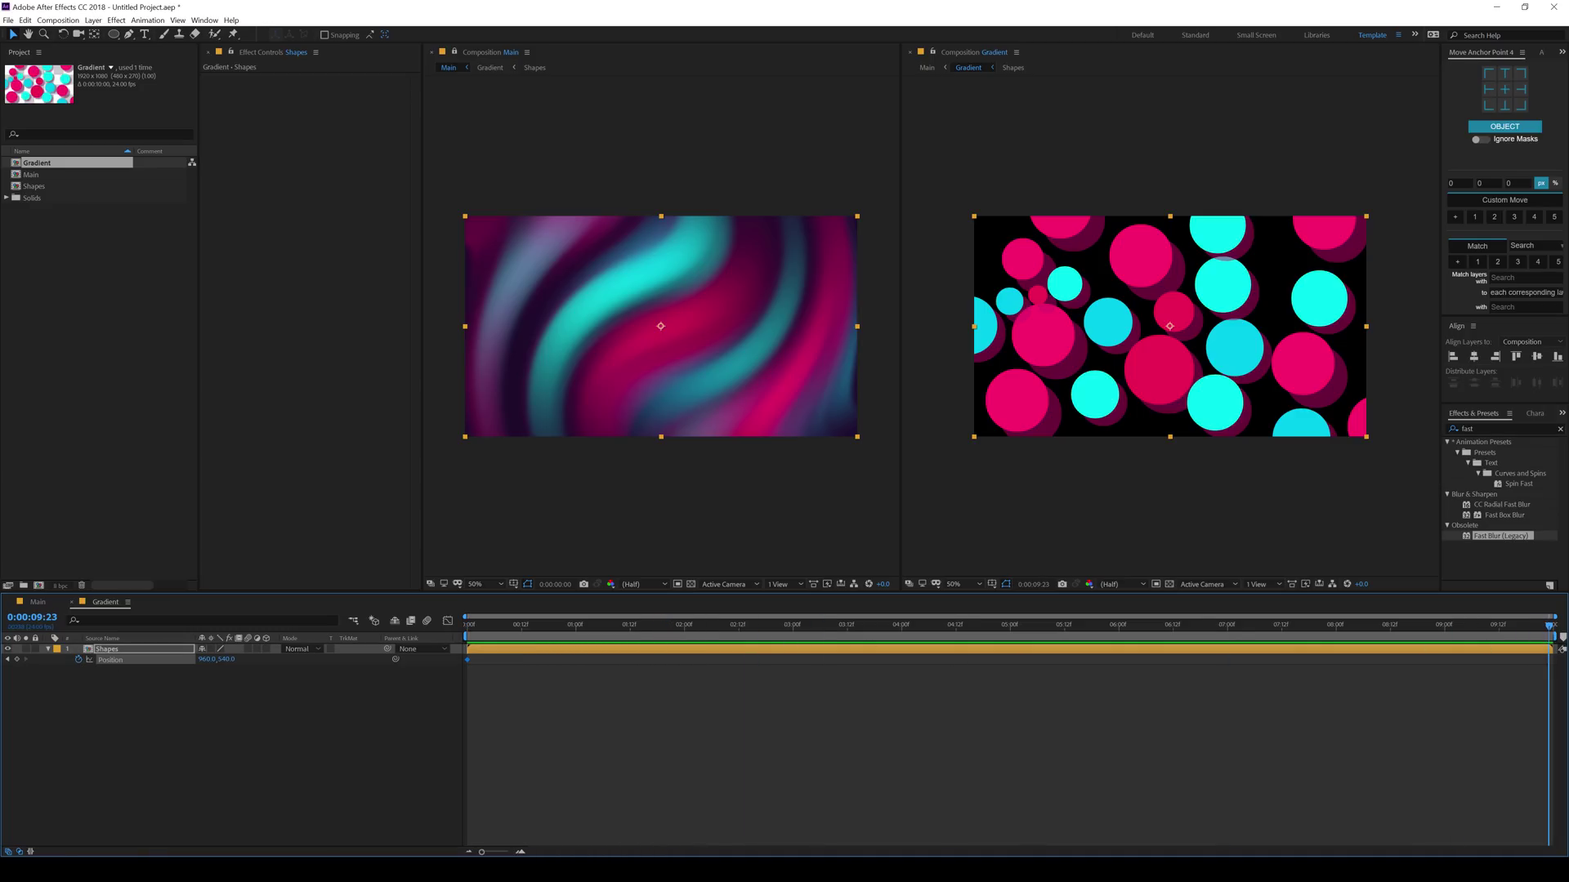
{"action": "left_click_drag", "start_coordinate": [1283, 407], "coordinate": [1118, 423]}
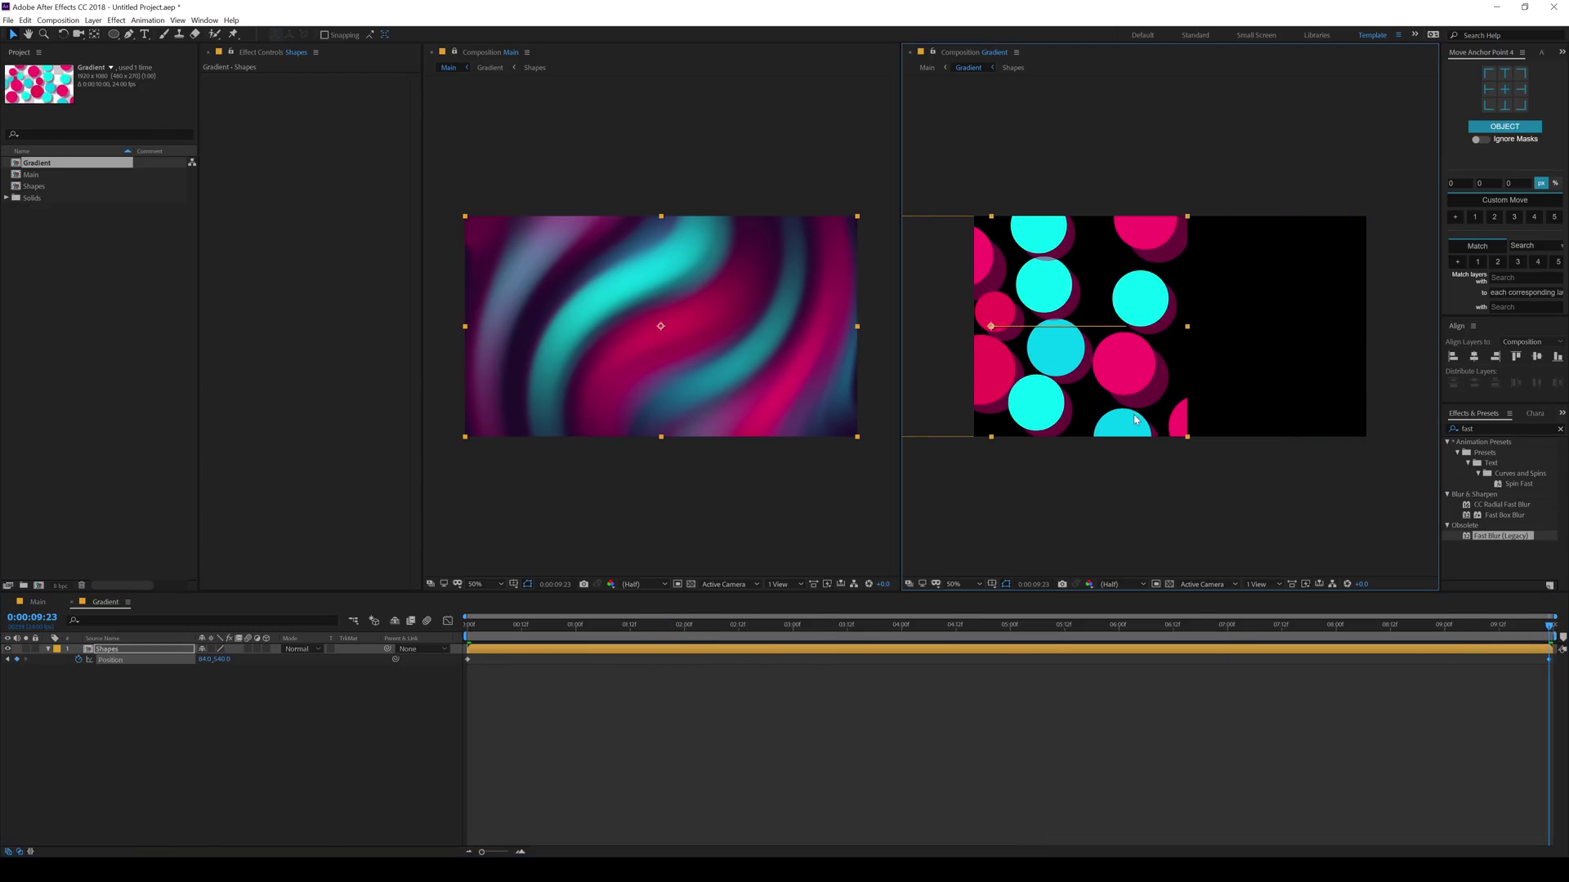
{"action": "left_click_drag", "start_coordinate": [475, 629], "coordinate": [842, 647]}
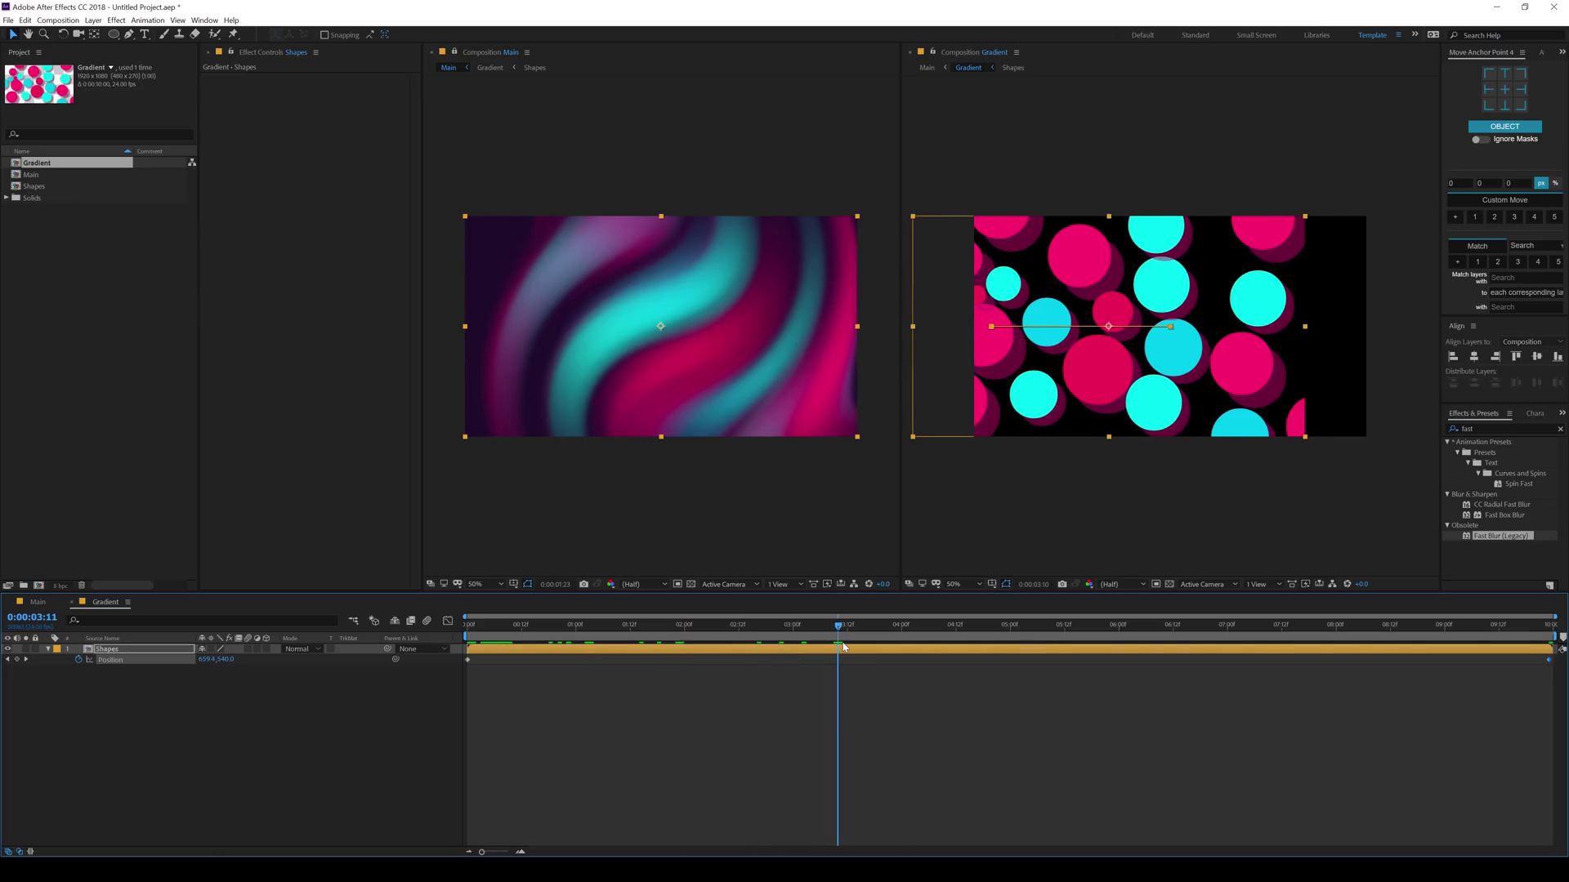
{"action": "left_click_drag", "start_coordinate": [843, 648], "coordinate": [855, 645]}
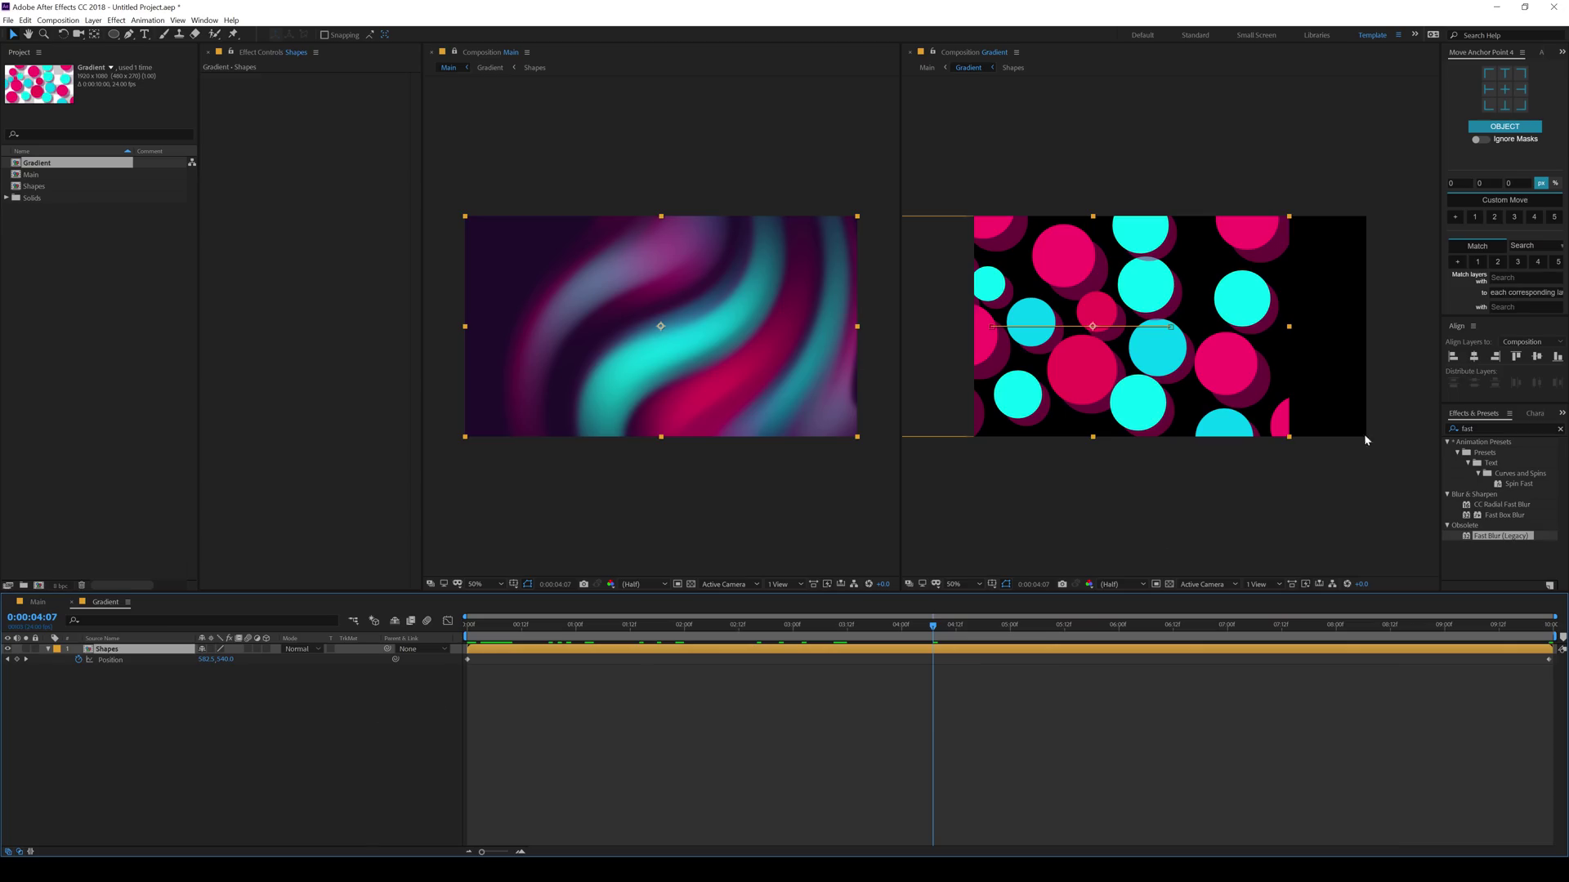
Apply CC RepeTile to the Shapes layer
{"action": "left_click", "coordinate": [1510, 428]}
{"action": "type", "text": "cc r"}
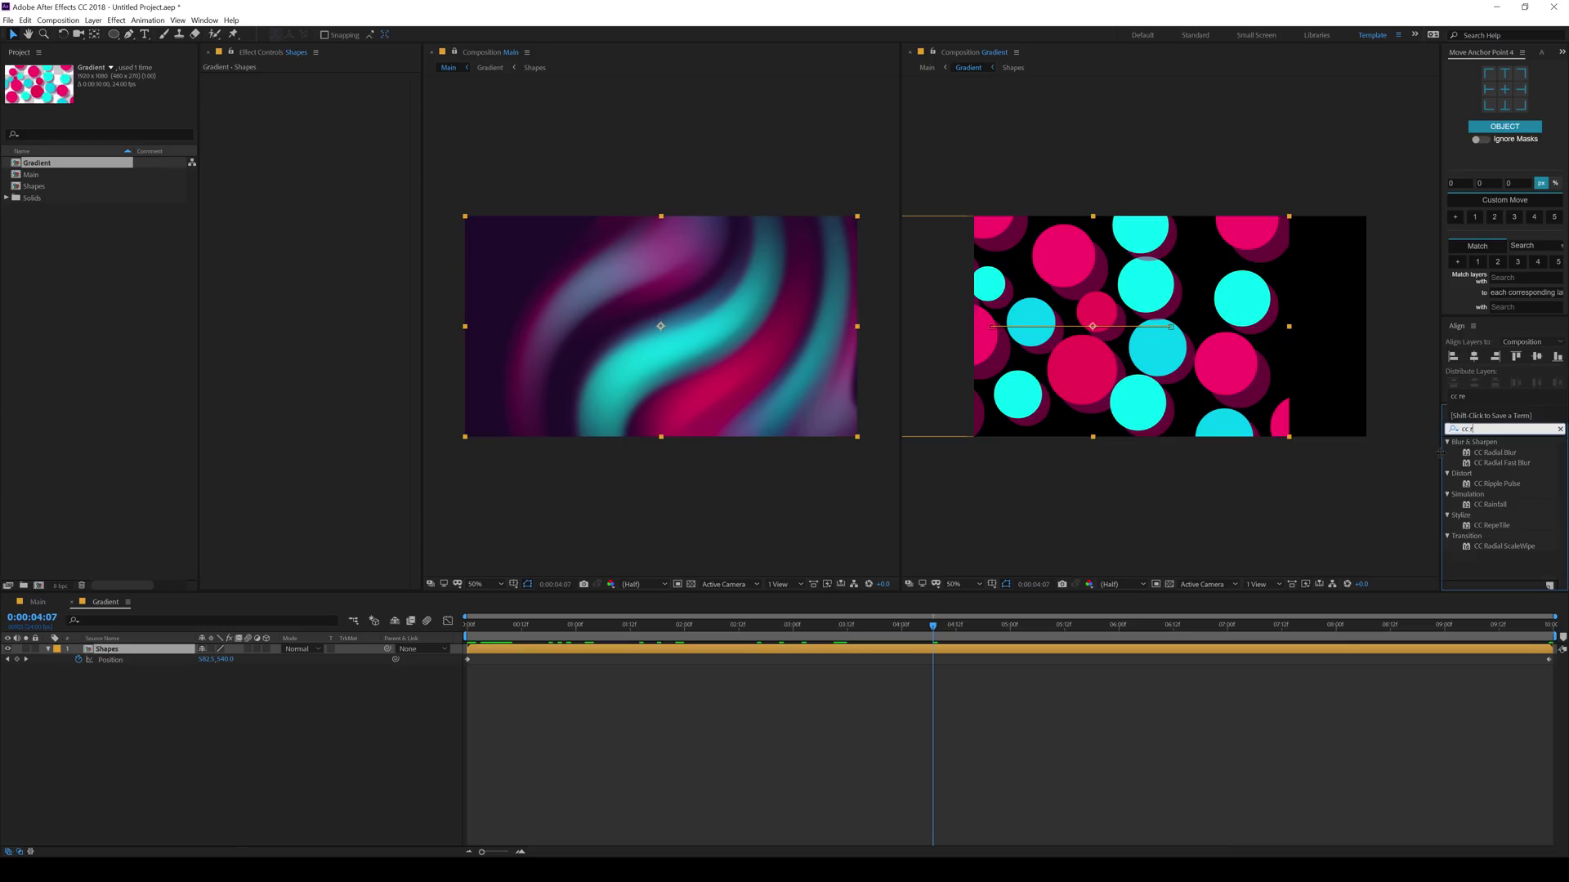
{"action": "double_click", "coordinate": [1495, 527]}
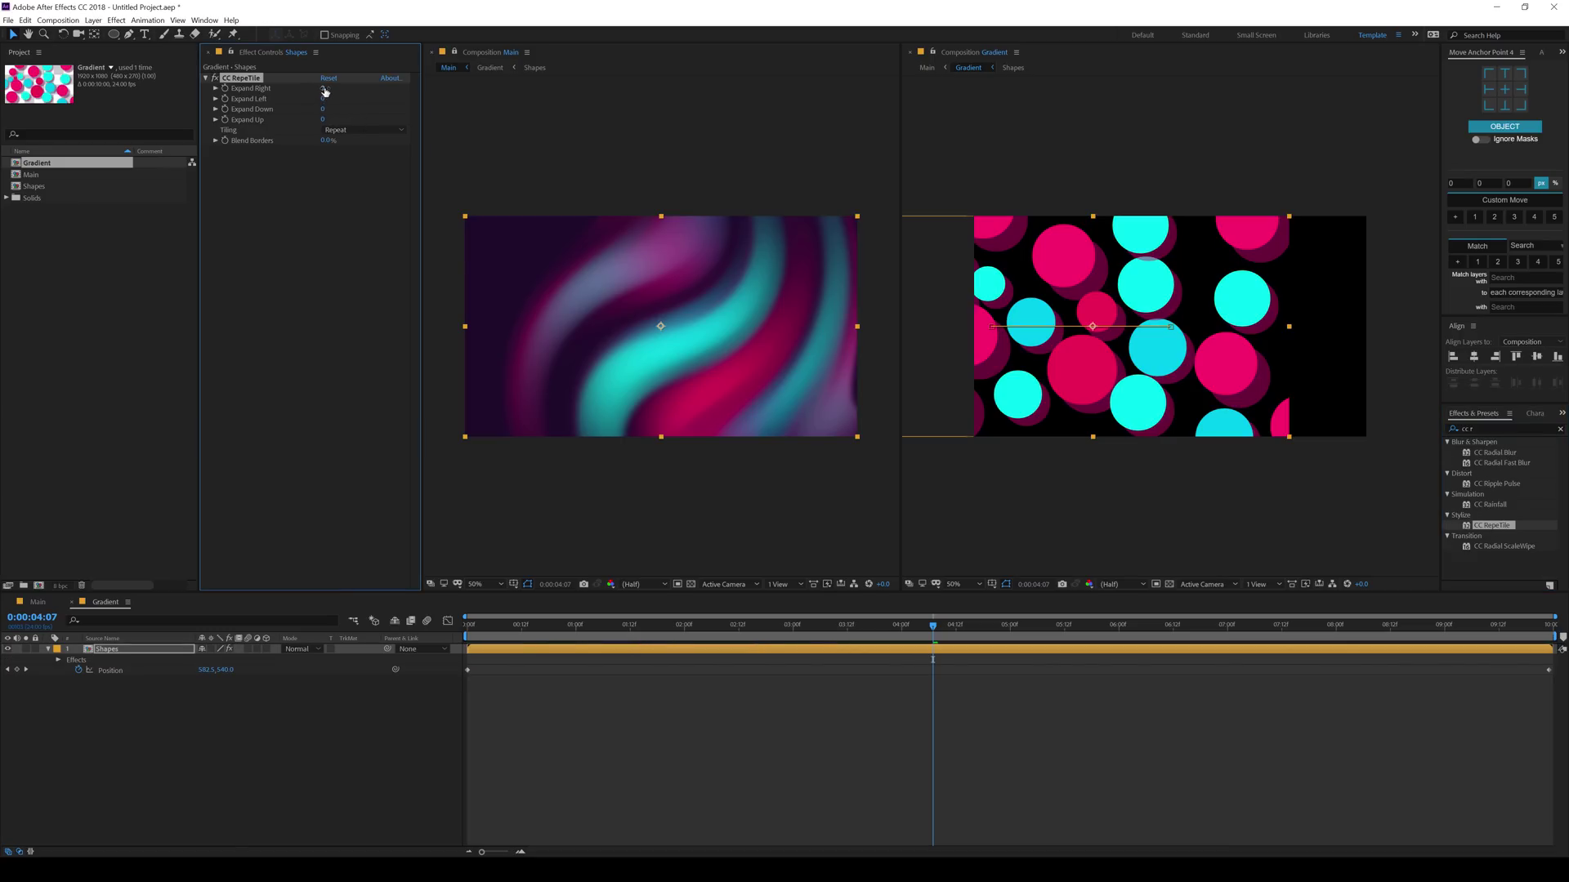
Expand the RepeTile tiles to the right, set Tiling to Unfold, and scrub to check
{"action": "left_click_drag", "start_coordinate": [324, 91], "coordinate": [272, 81]}
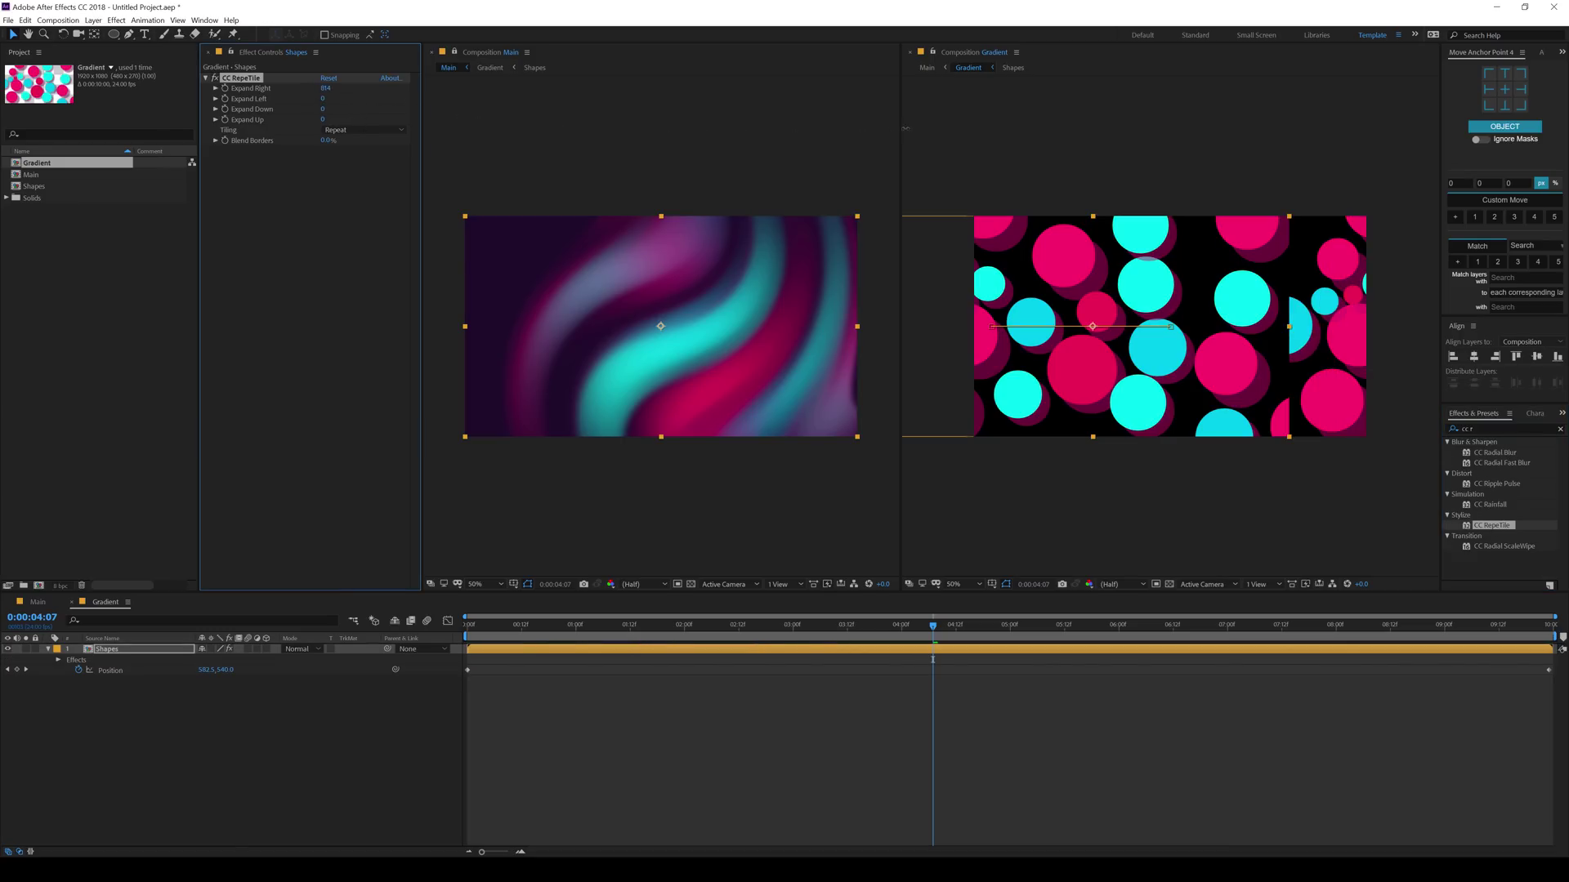
{"action": "left_click", "coordinate": [349, 130]}
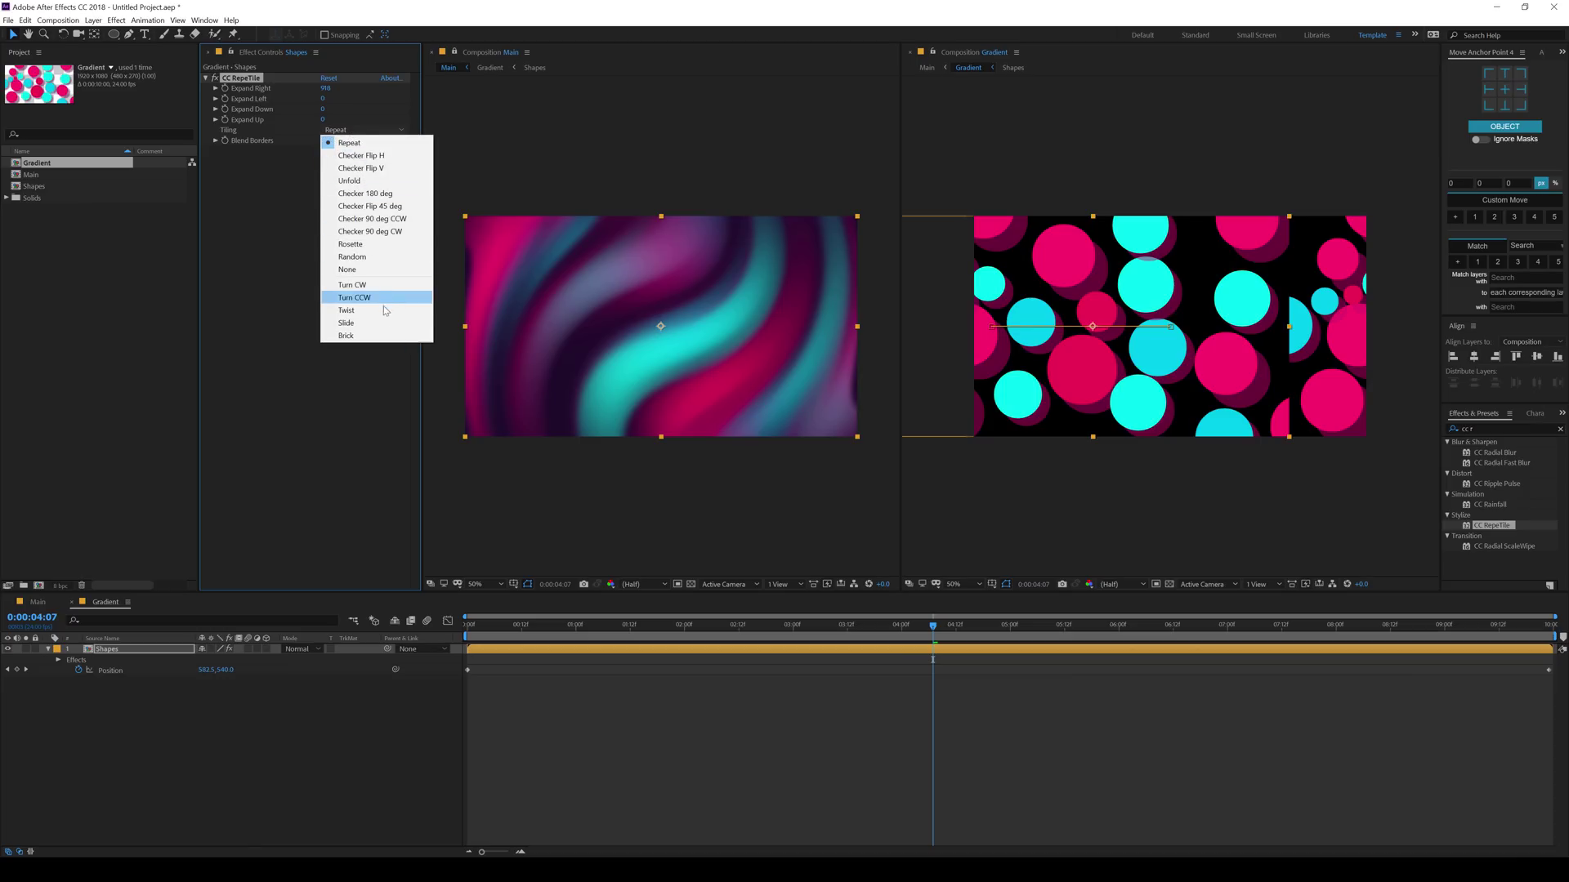
{"action": "left_click", "coordinate": [378, 181]}
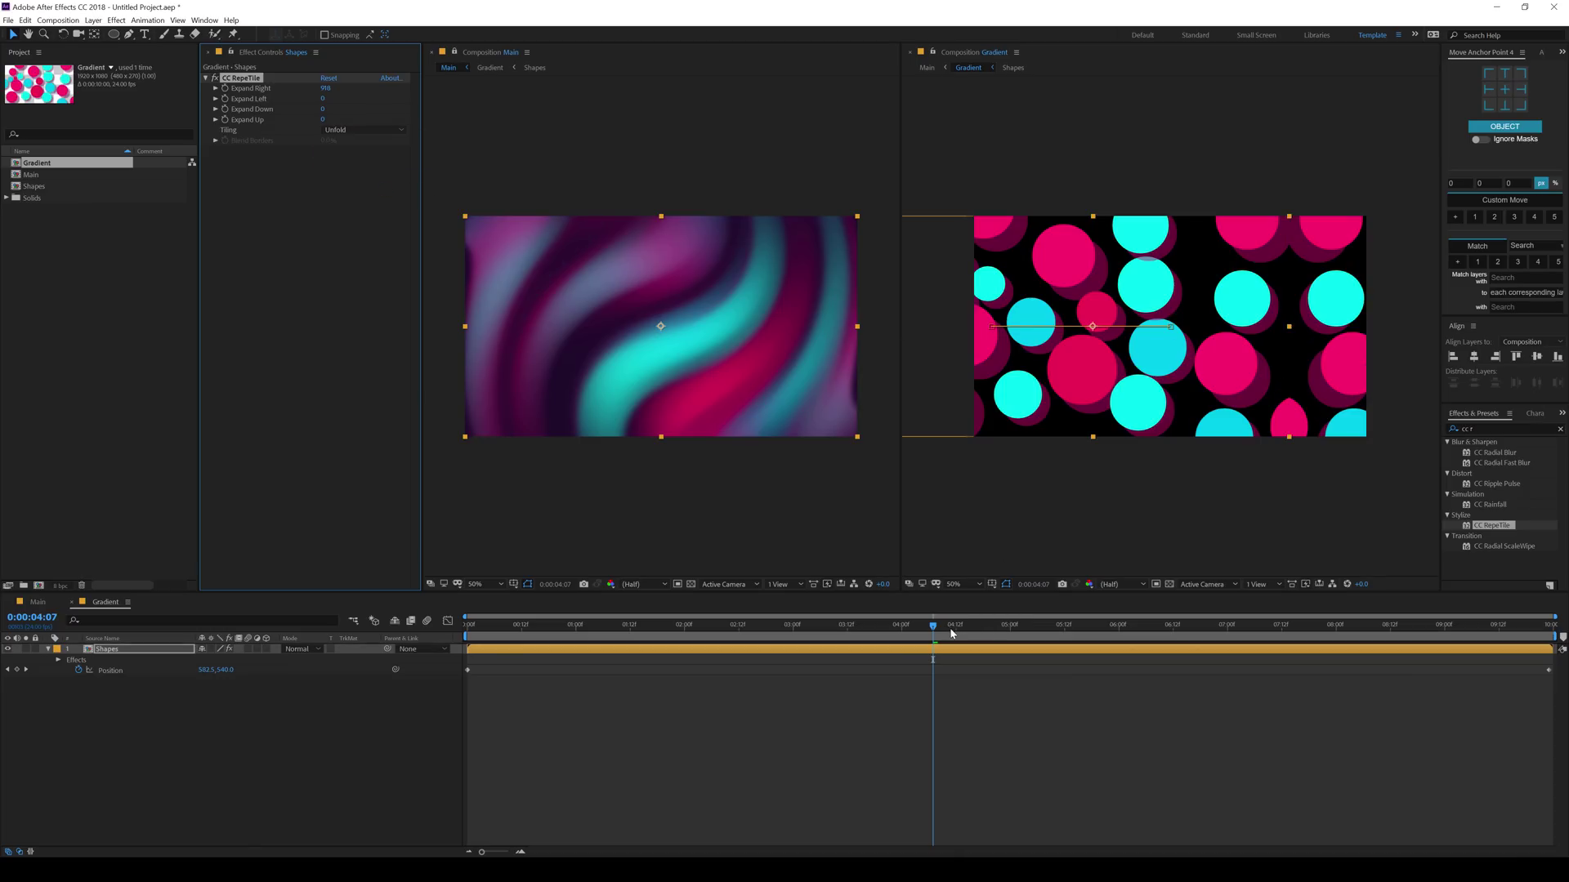
{"action": "left_click_drag", "start_coordinate": [951, 632], "coordinate": [464, 664]}
Close the Gradient comp viewer, return to the Main comp, and preview the animation
{"action": "right_click", "coordinate": [960, 52]}
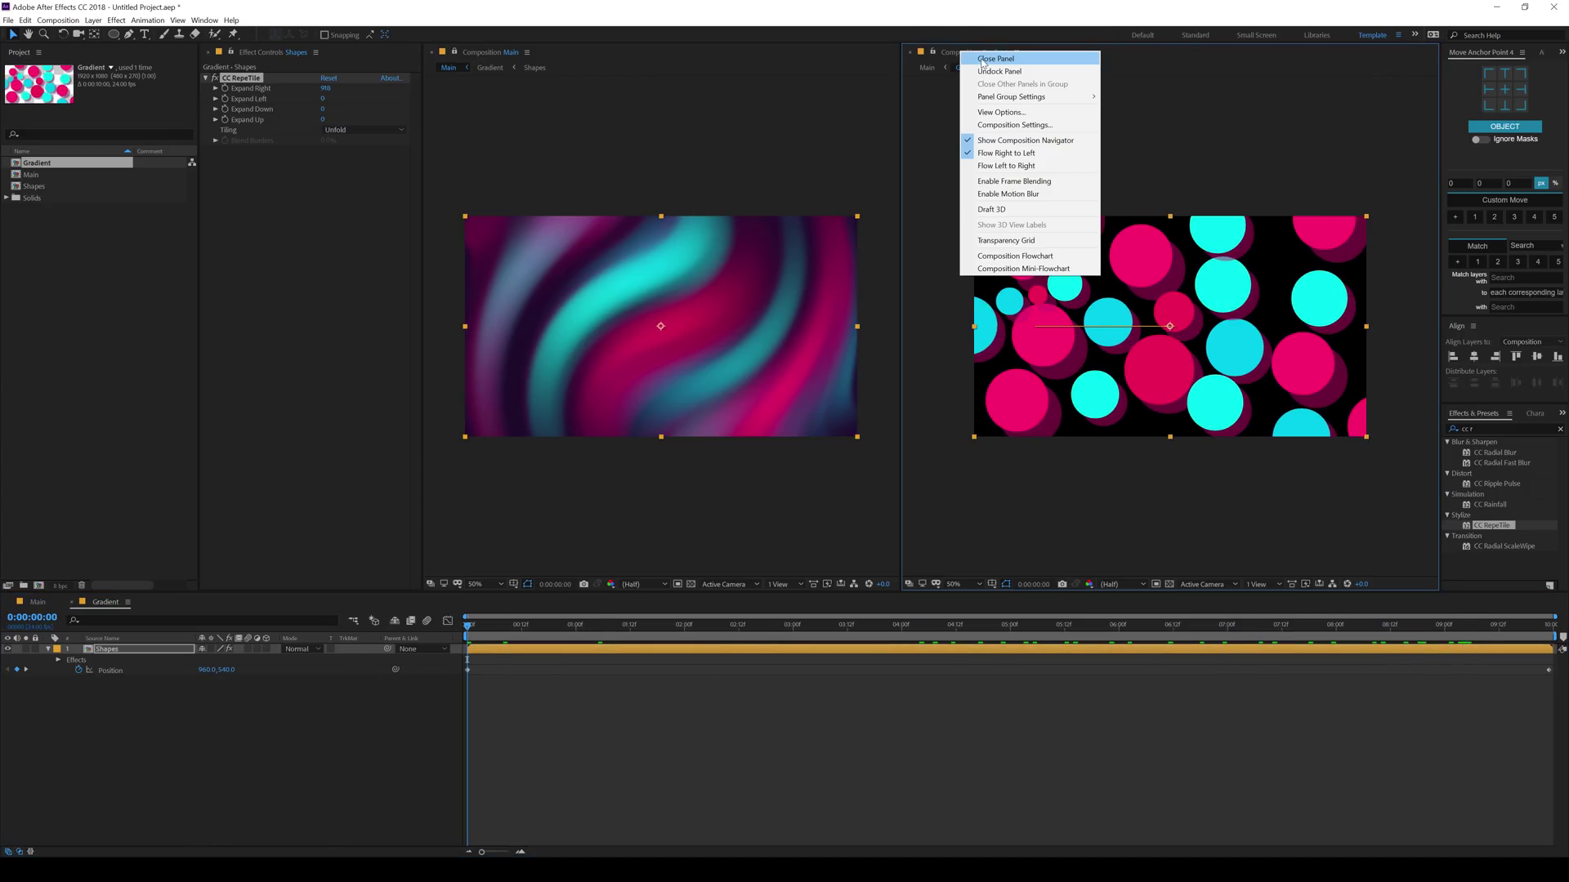
{"action": "left_click", "coordinate": [995, 59]}
{"action": "left_click", "coordinate": [455, 51]}
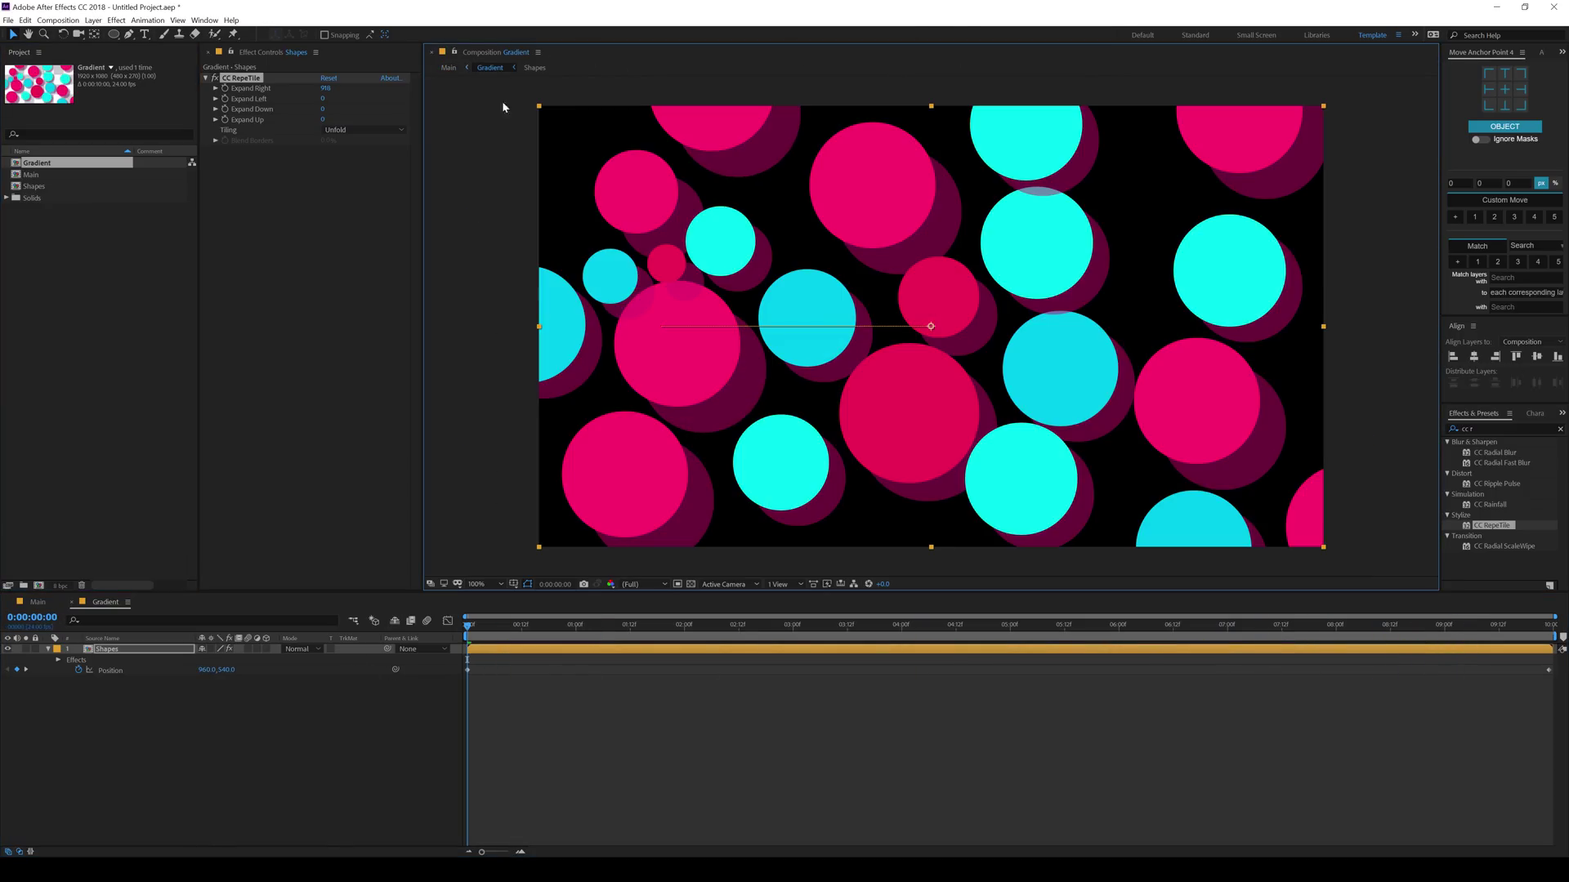
{"action": "key", "text": "shift+comma"}
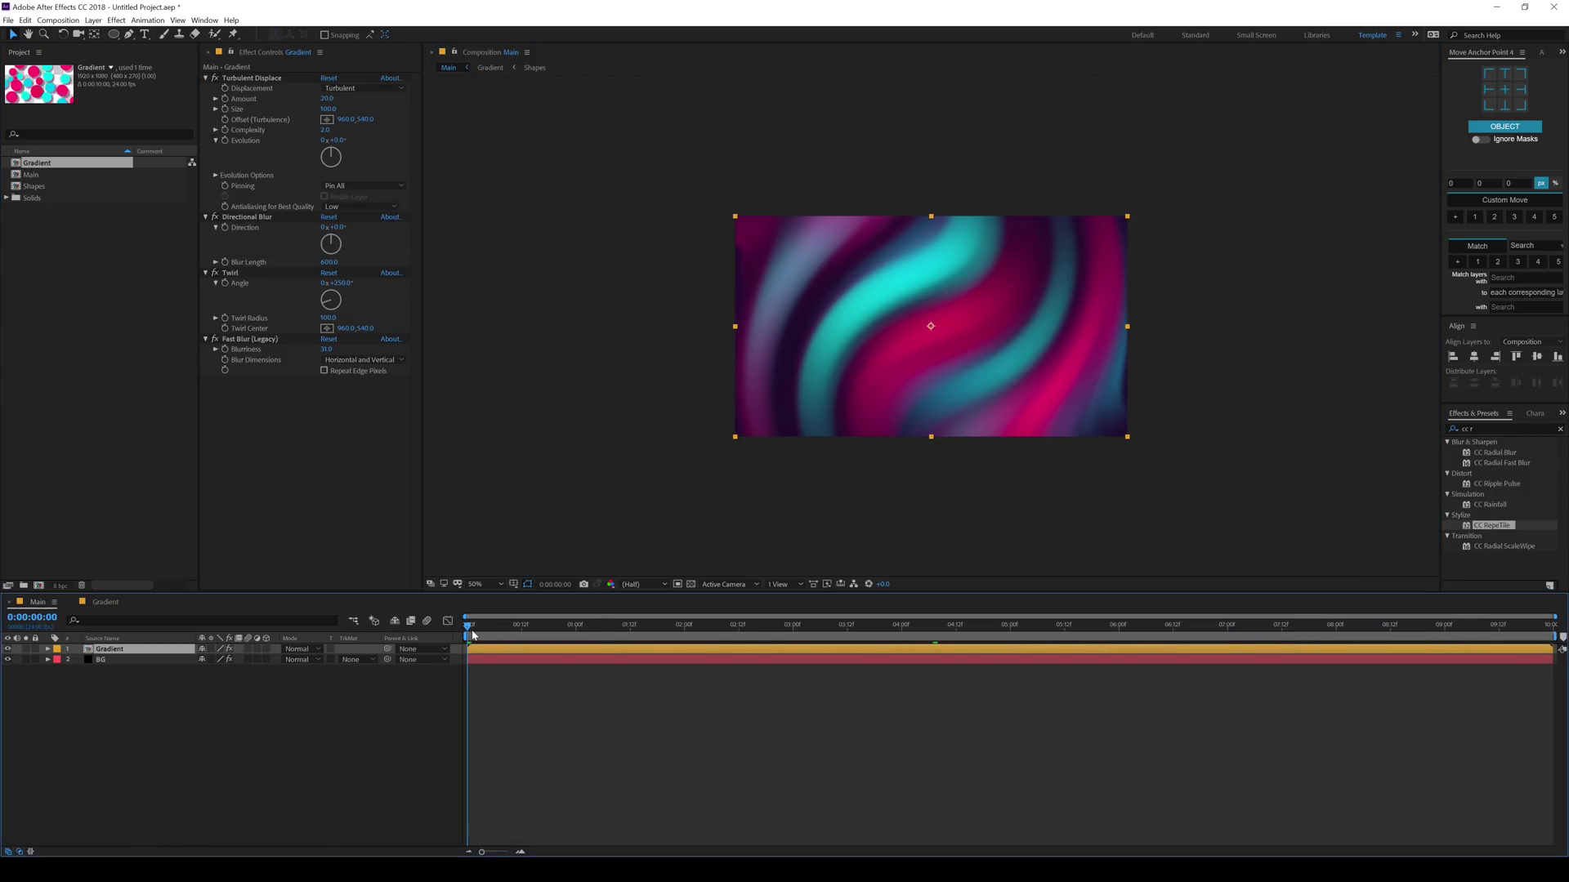
{"action": "key", "text": "space"}
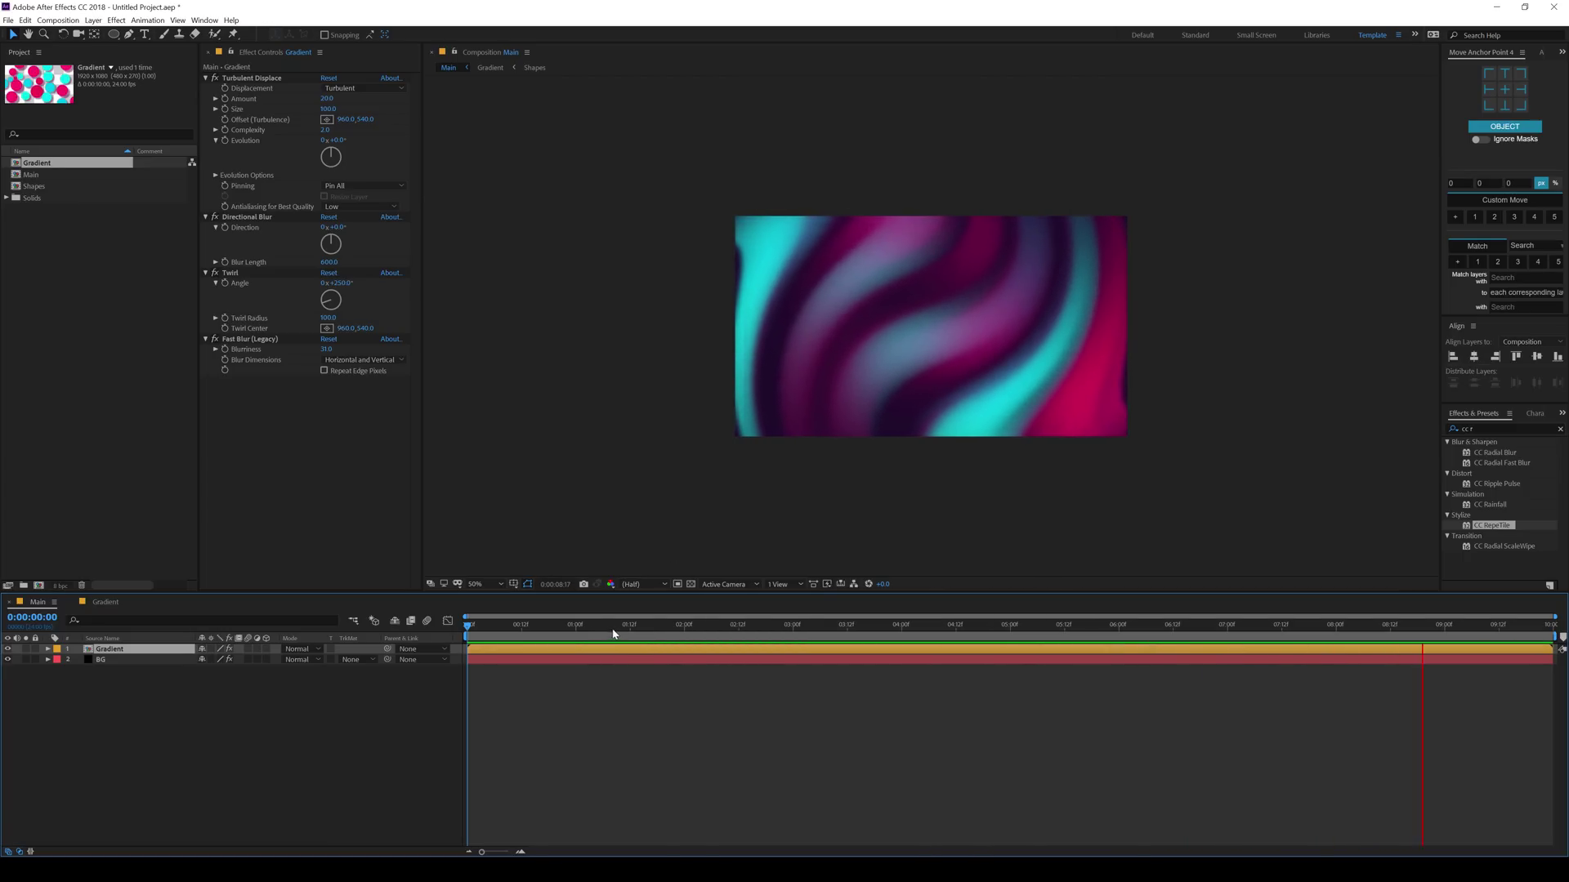
{"action": "left_click", "coordinate": [685, 626]}
{"action": "left_click_drag", "start_coordinate": [764, 641], "coordinate": [1137, 625]}
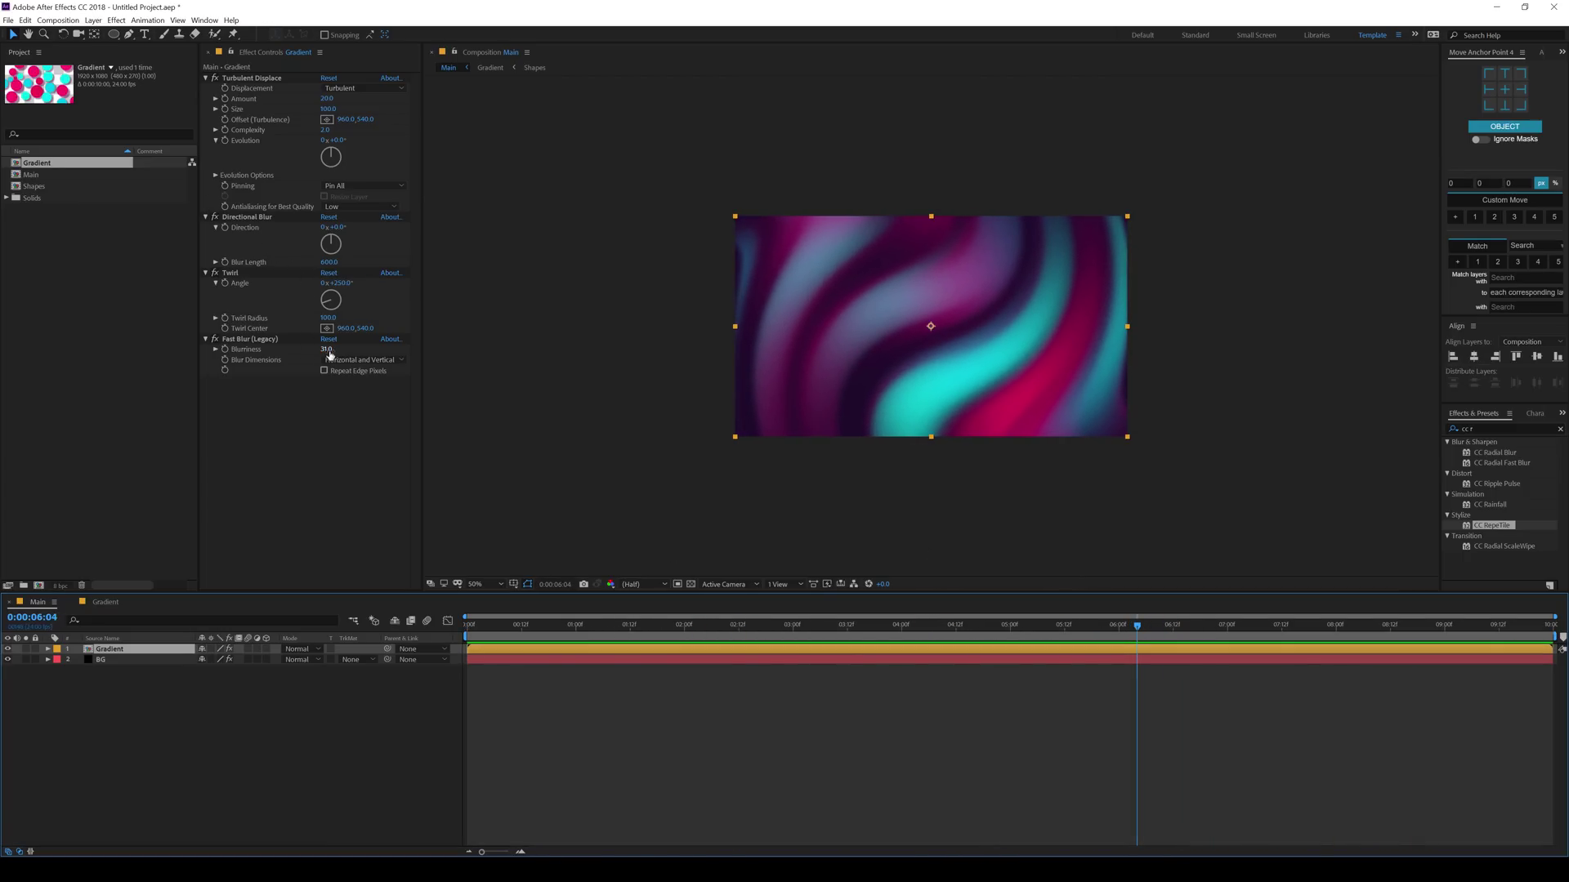
Raise Fast Blur Blurriness to about 42 with Repeat Edge Pixels enabled
{"action": "left_click_drag", "start_coordinate": [327, 353], "coordinate": [358, 350]}
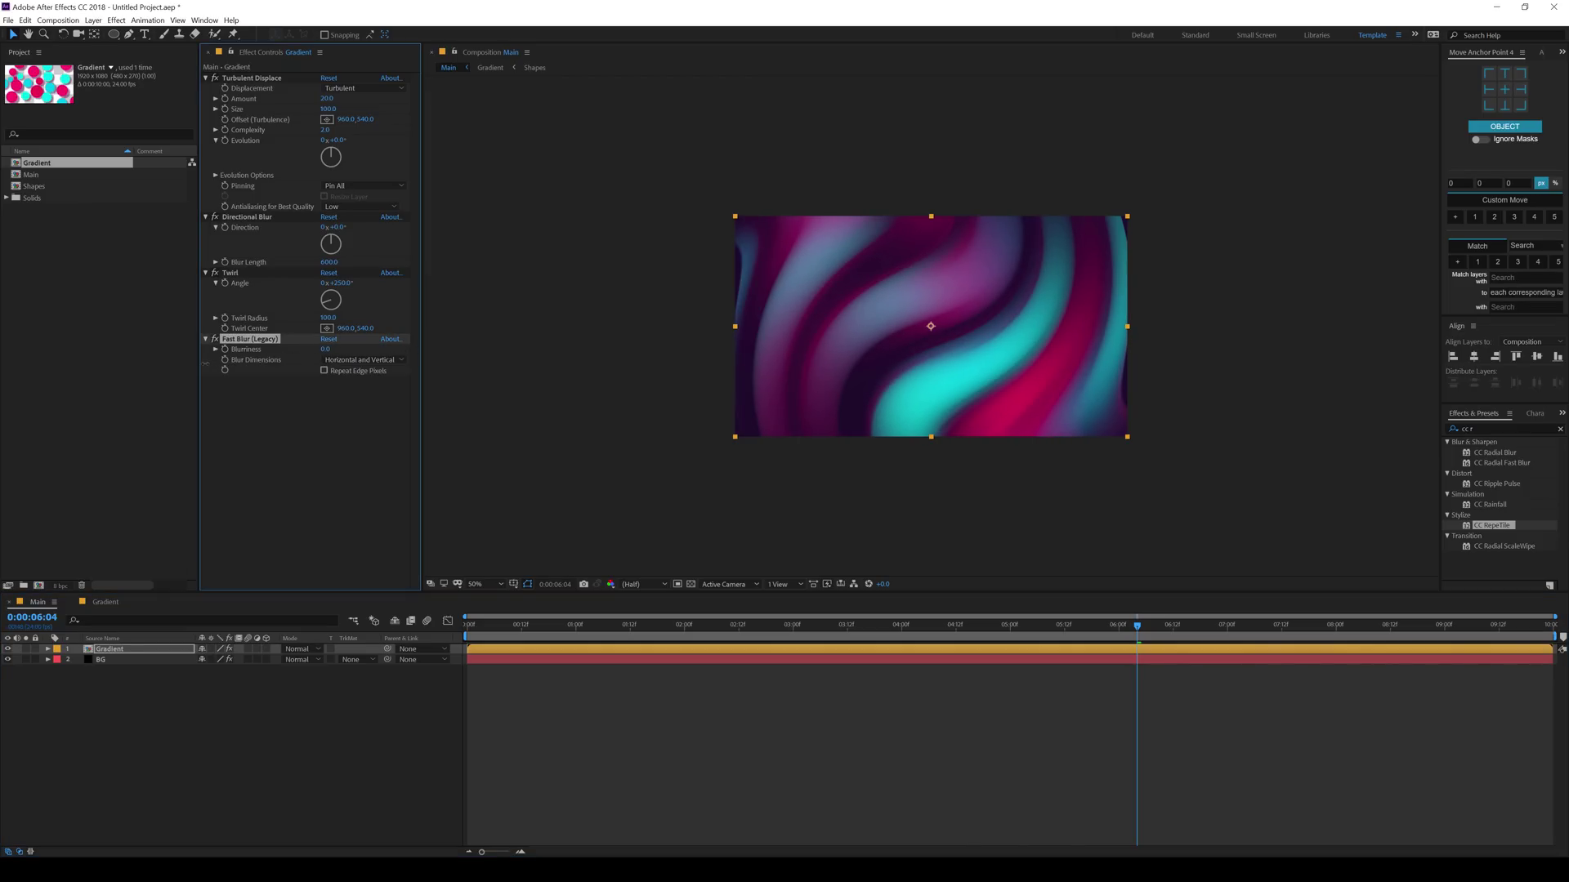
{"action": "key", "text": "slash"}
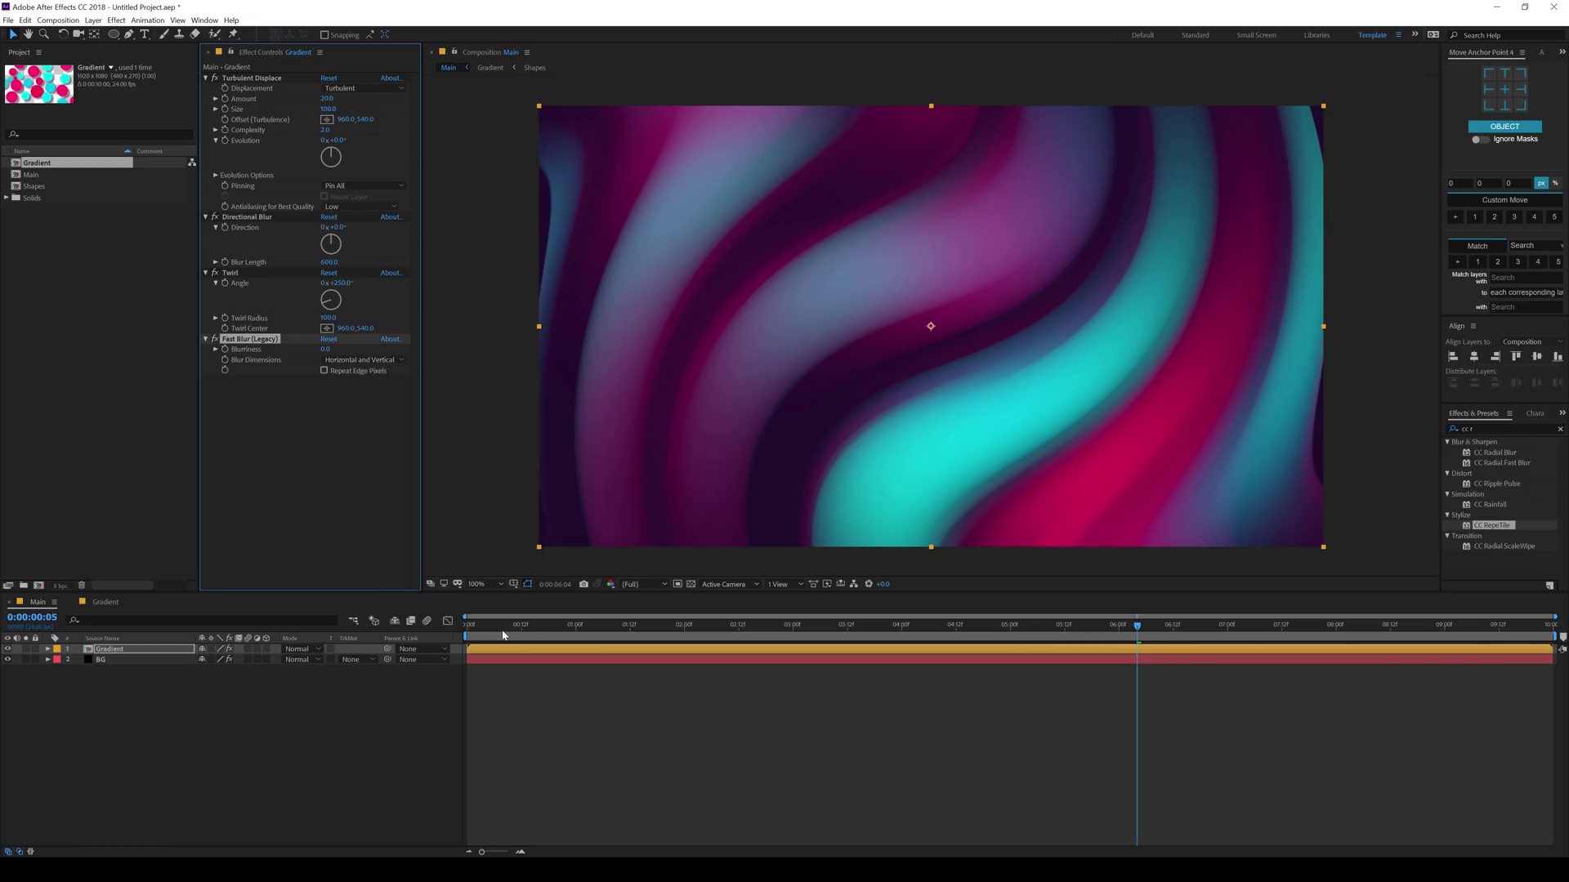
{"action": "left_click_drag", "start_coordinate": [523, 626], "coordinate": [974, 647]}
{"action": "left_click_drag", "start_coordinate": [326, 355], "coordinate": [322, 375]}
{"action": "left_click", "coordinate": [324, 371]}
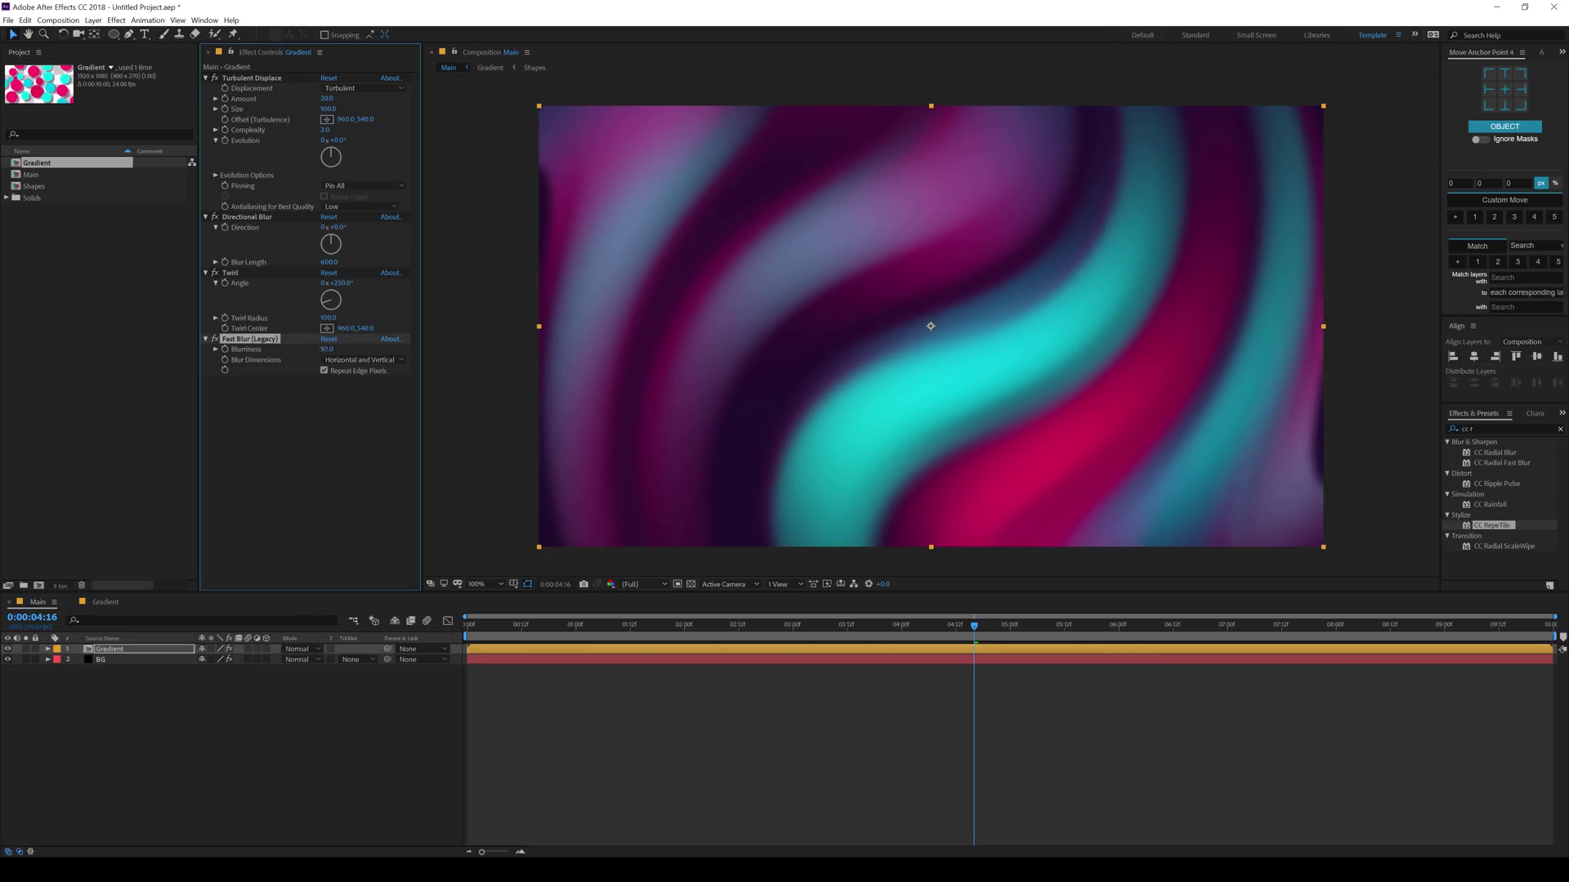
{"action": "left_click", "coordinate": [342, 803]}
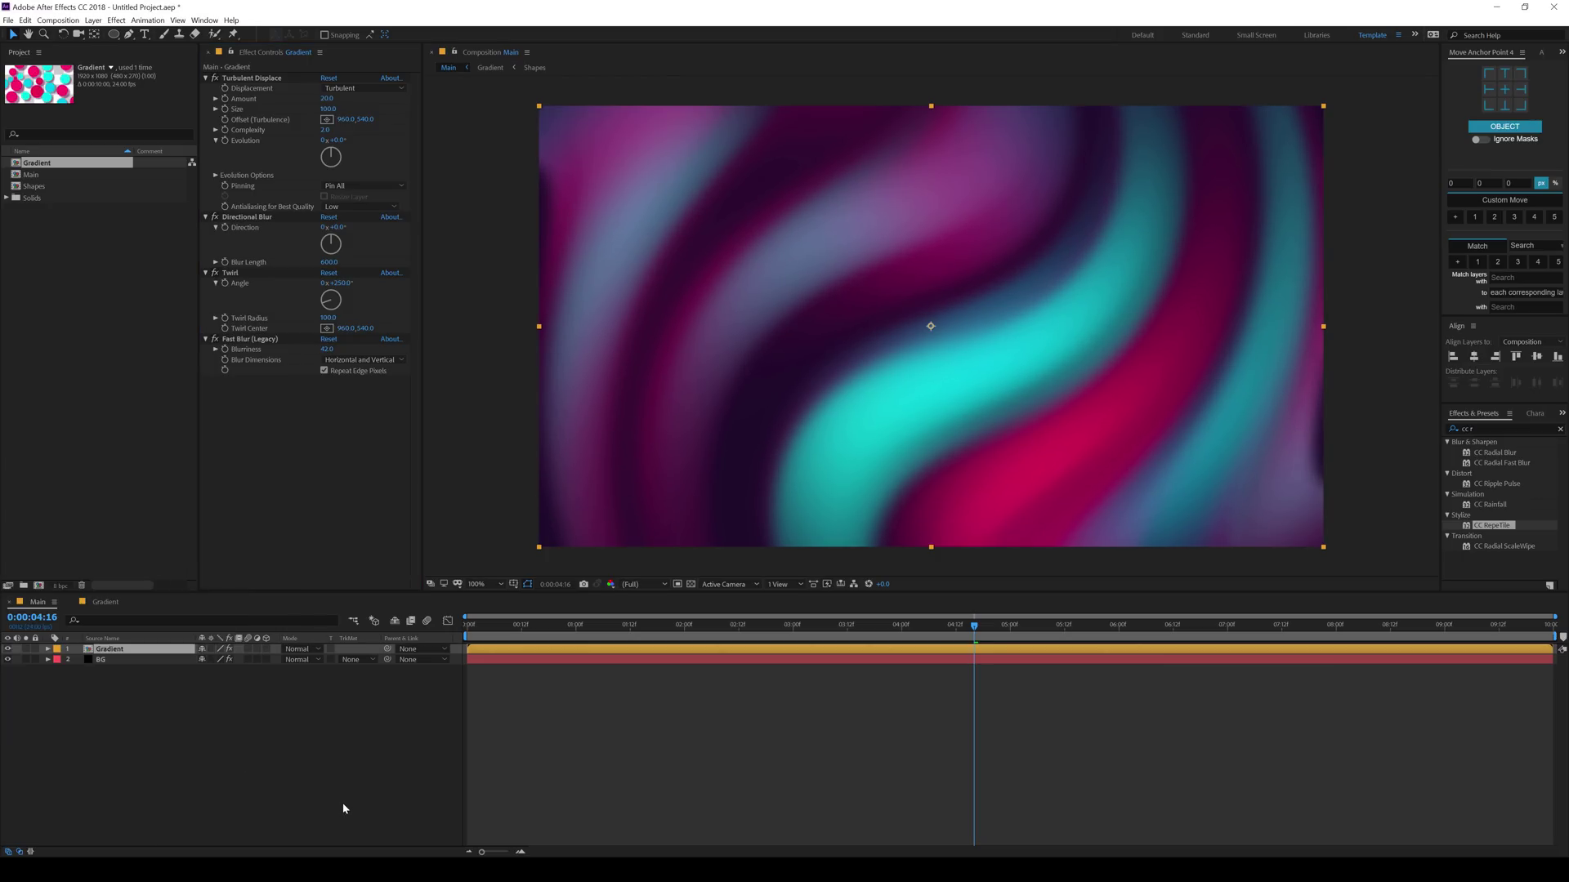
{"action": "left_click", "coordinate": [877, 653]}
Apply Hue/Saturation with Master Saturation around 13 and increase the Fast Blur blurriness
{"action": "left_click", "coordinate": [1485, 429]}
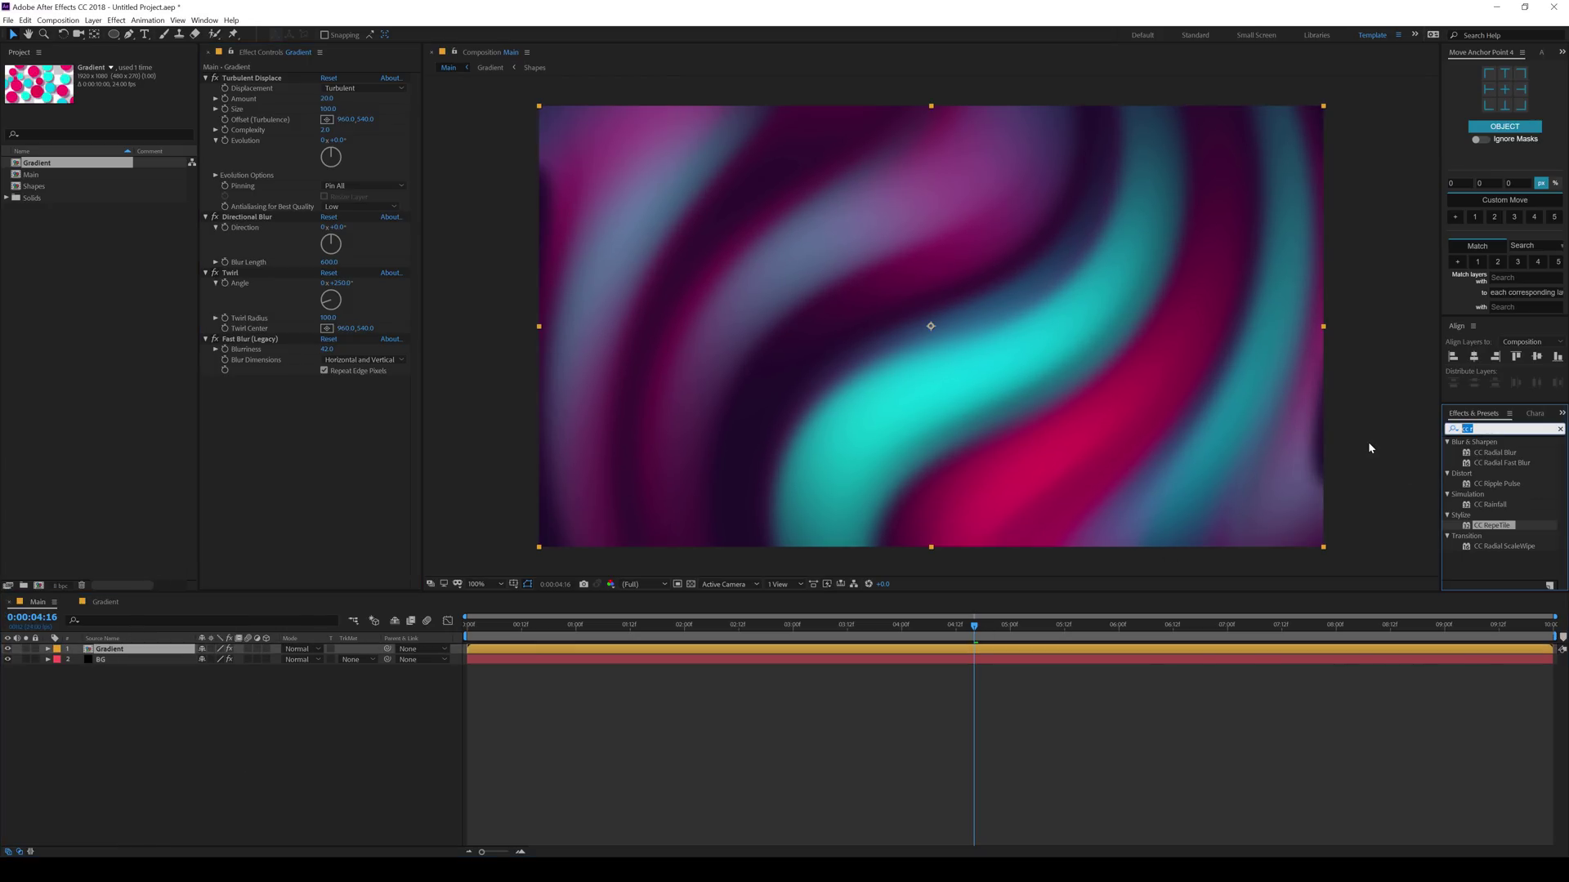
{"action": "type", "text": "hu"}
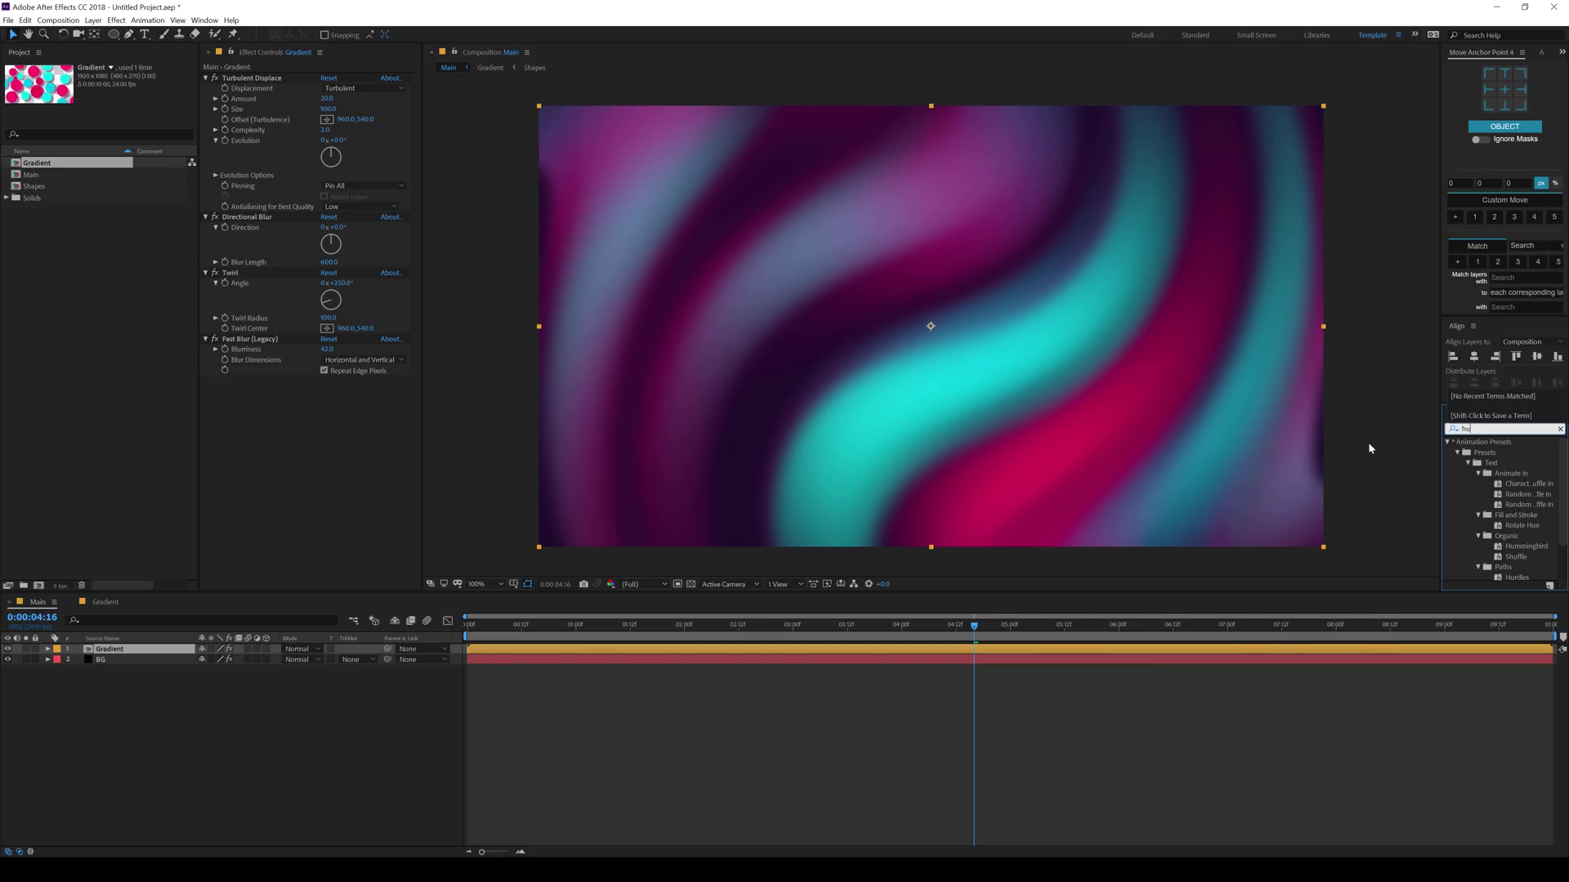
{"action": "type", "text": "e"}
{"action": "left_click_drag", "start_coordinate": [1495, 506], "coordinate": [927, 428]}
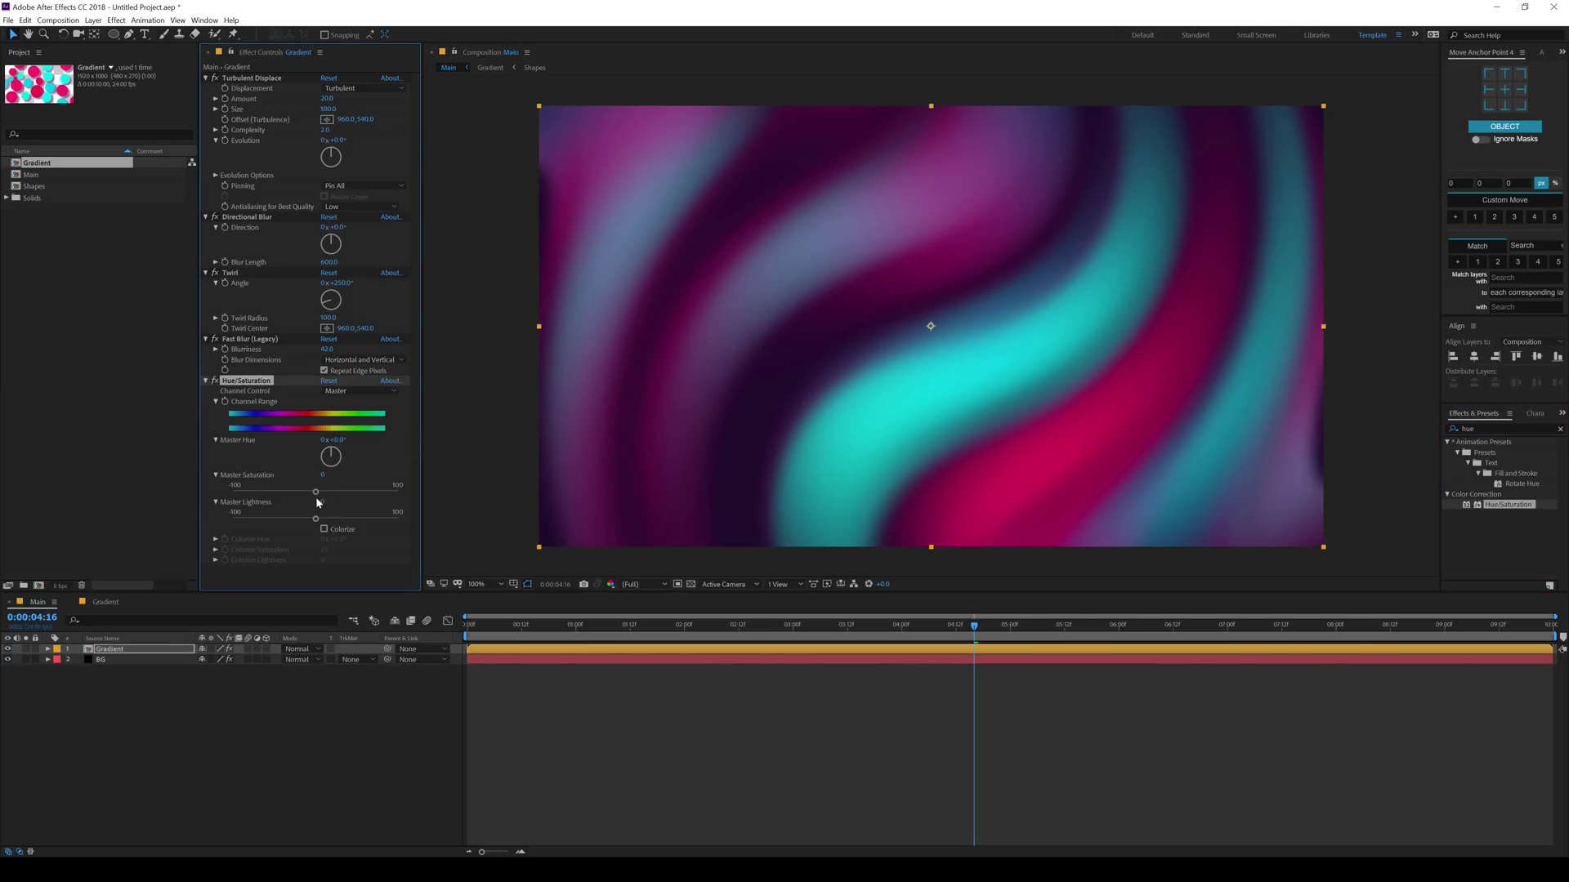
{"action": "left_click_drag", "start_coordinate": [316, 493], "coordinate": [343, 495]}
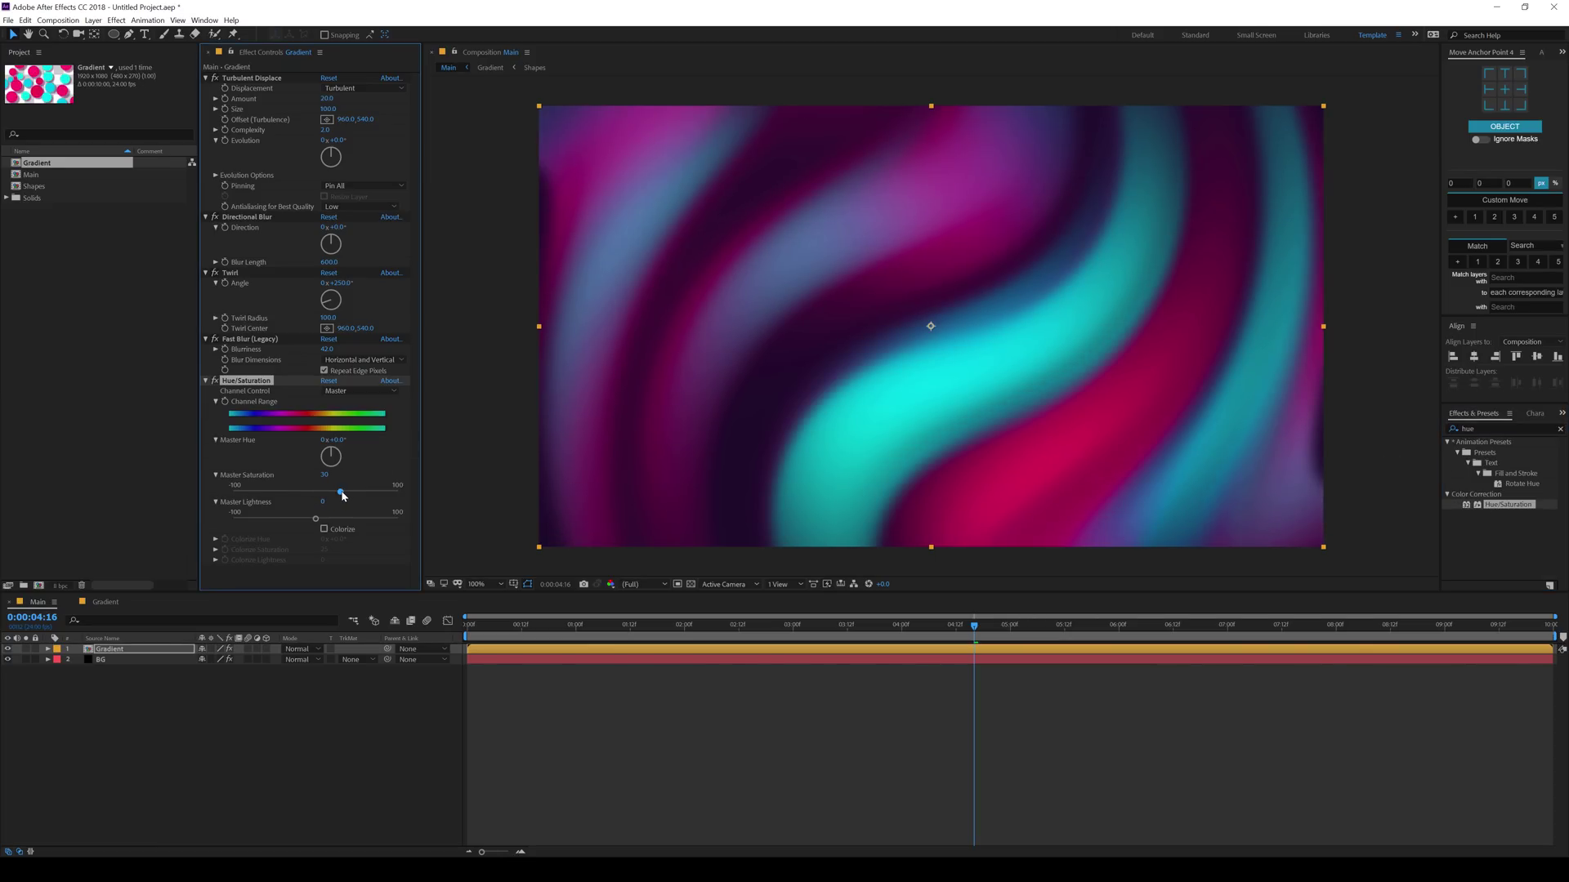
{"action": "left_click_drag", "start_coordinate": [326, 348], "coordinate": [352, 354]}
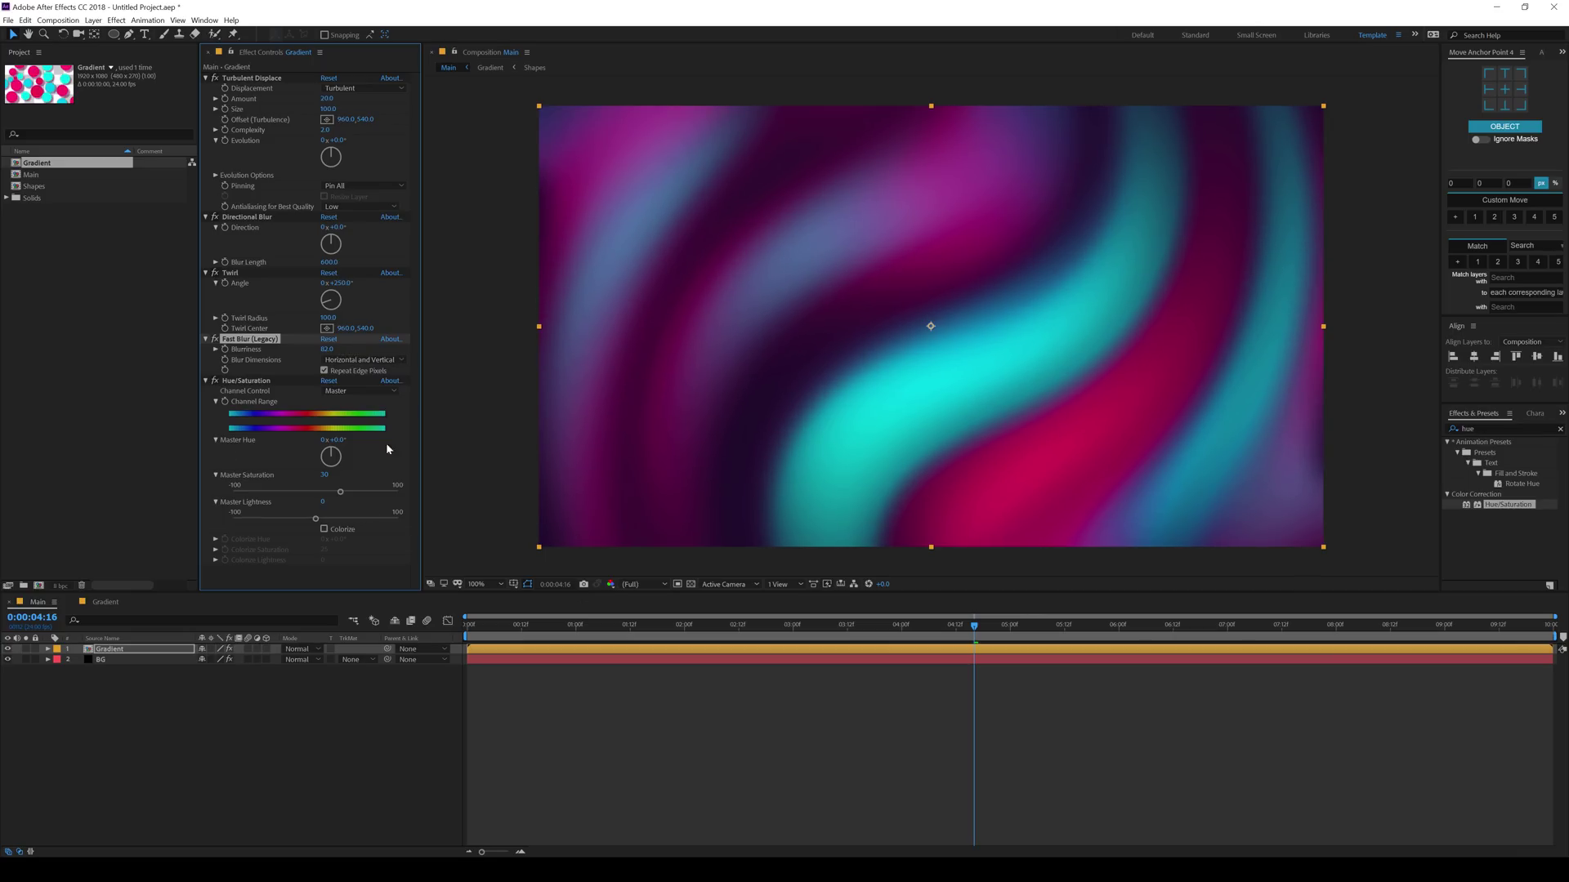
{"action": "left_click_drag", "start_coordinate": [339, 492], "coordinate": [327, 492]}
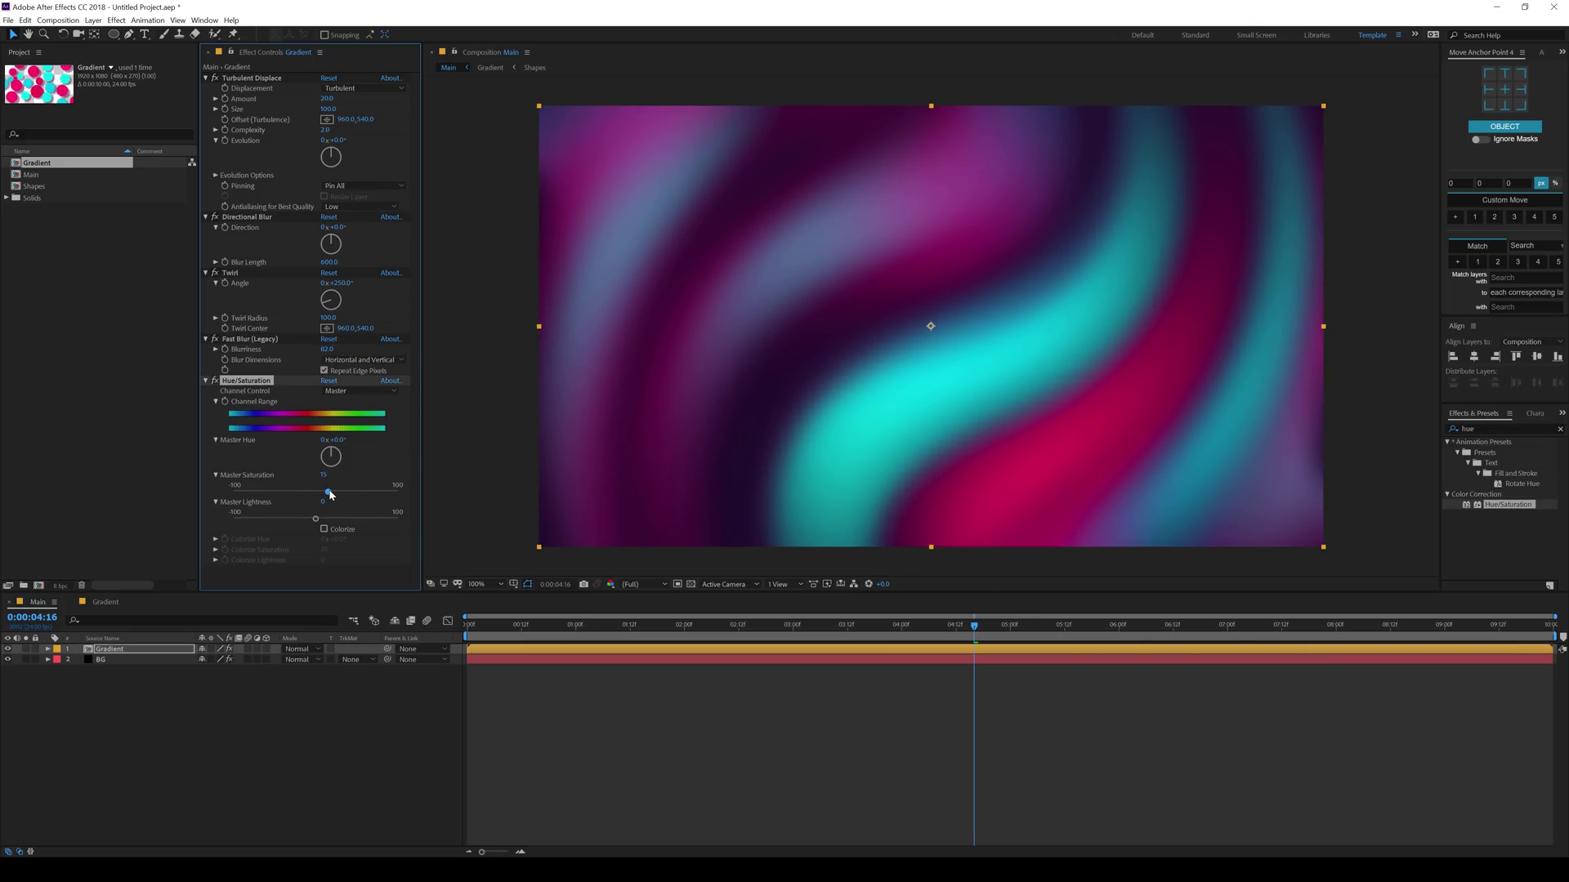
{"action": "left_click", "coordinate": [1484, 430]}
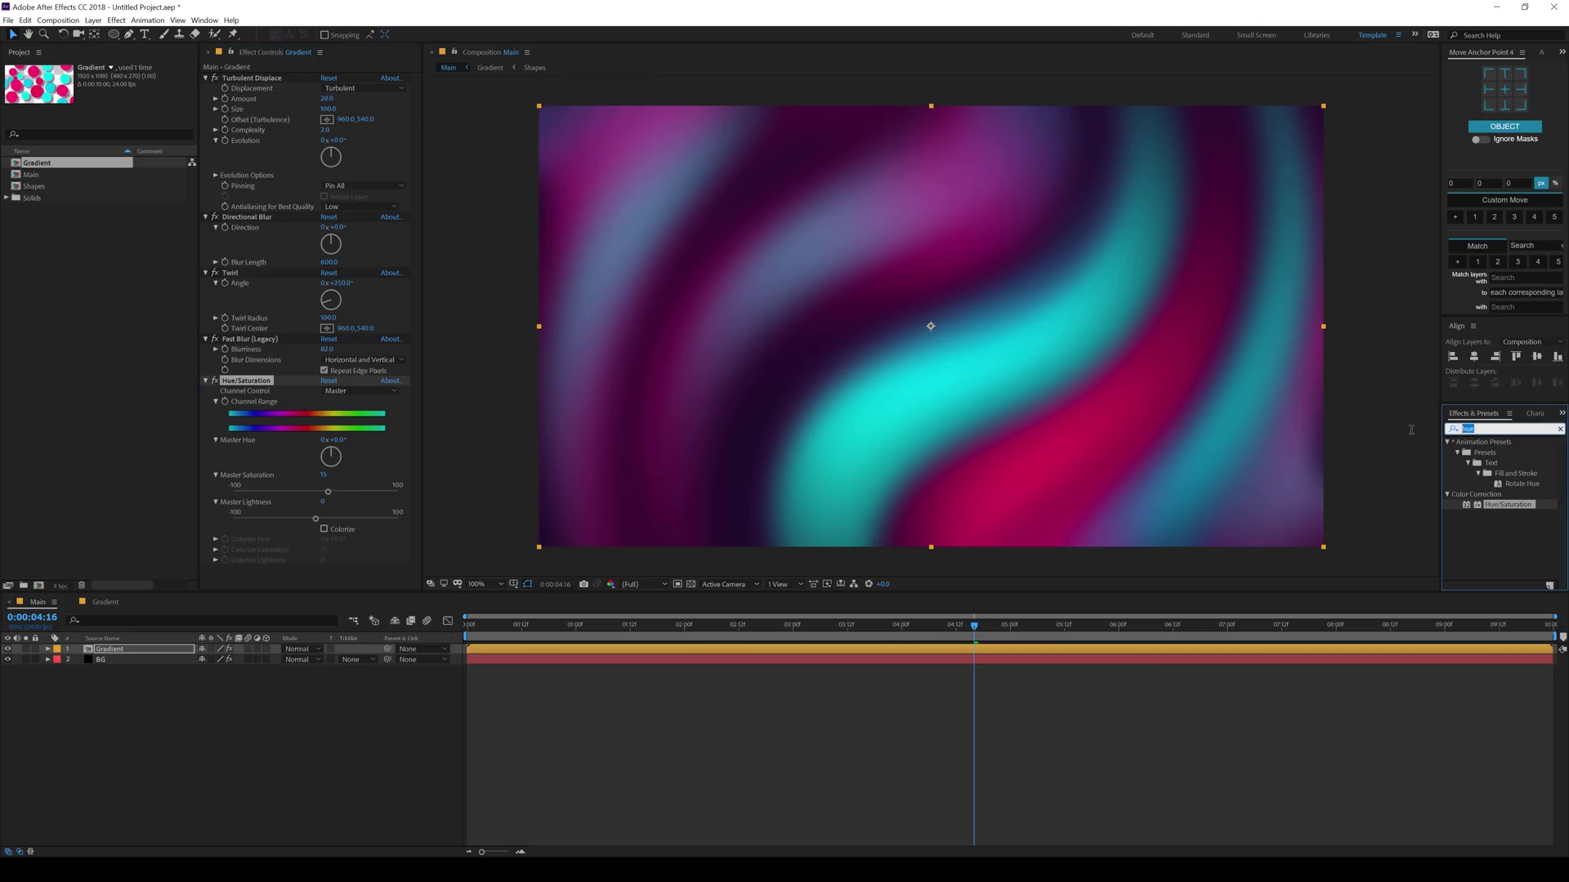
Apply Curves on the Alpha channel, undoing its curve tweak, and lower Fast Blur Blurriness to 59
{"action": "type", "text": "curv"}
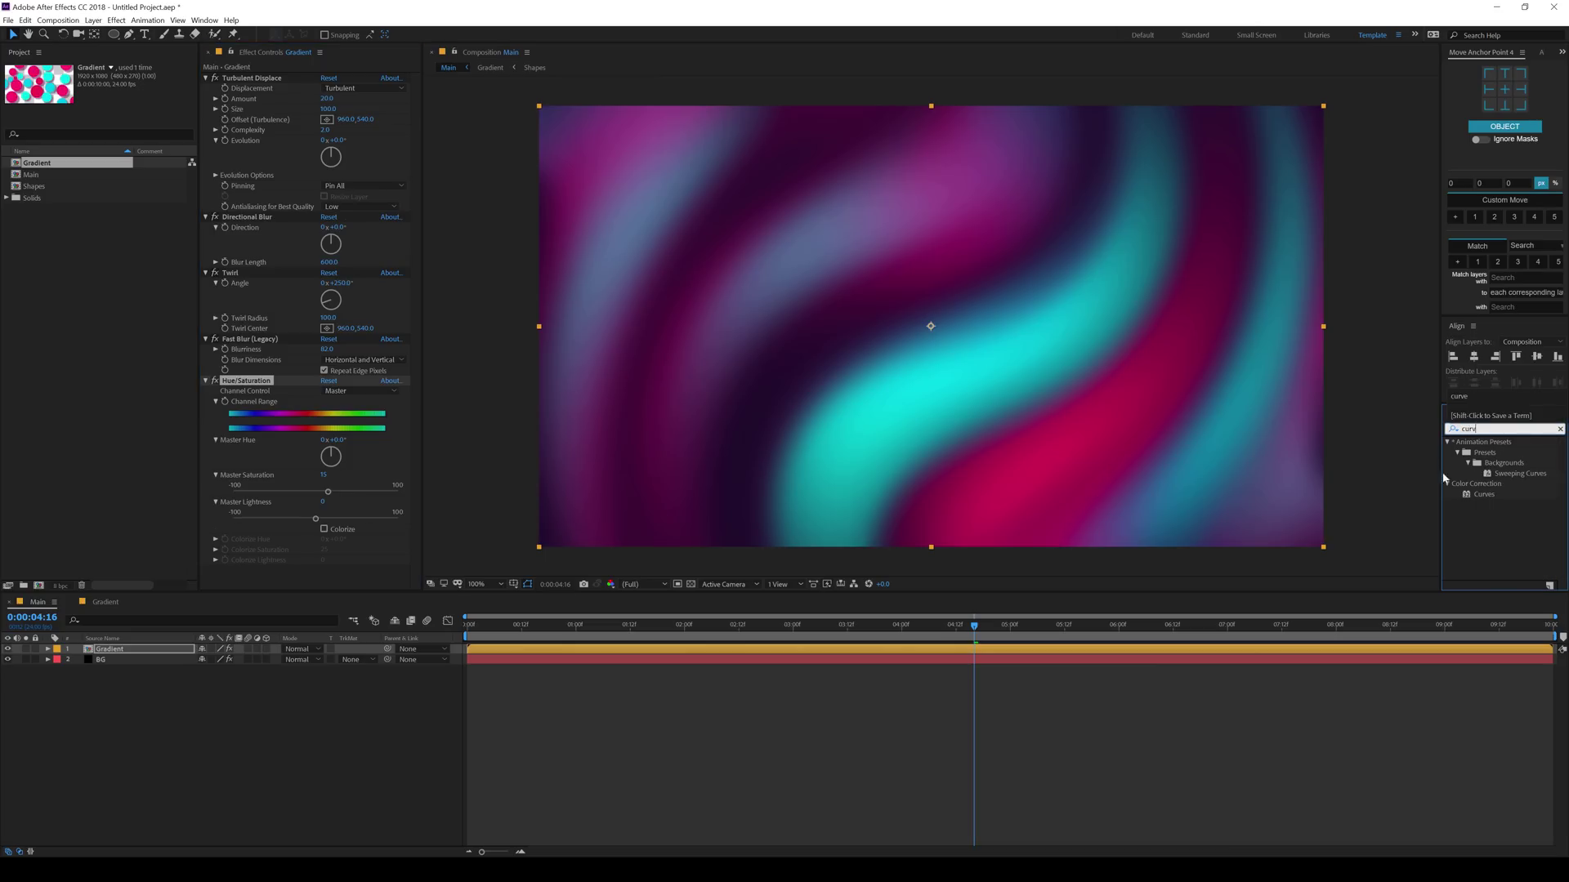
{"action": "double_click", "coordinate": [1483, 495]}
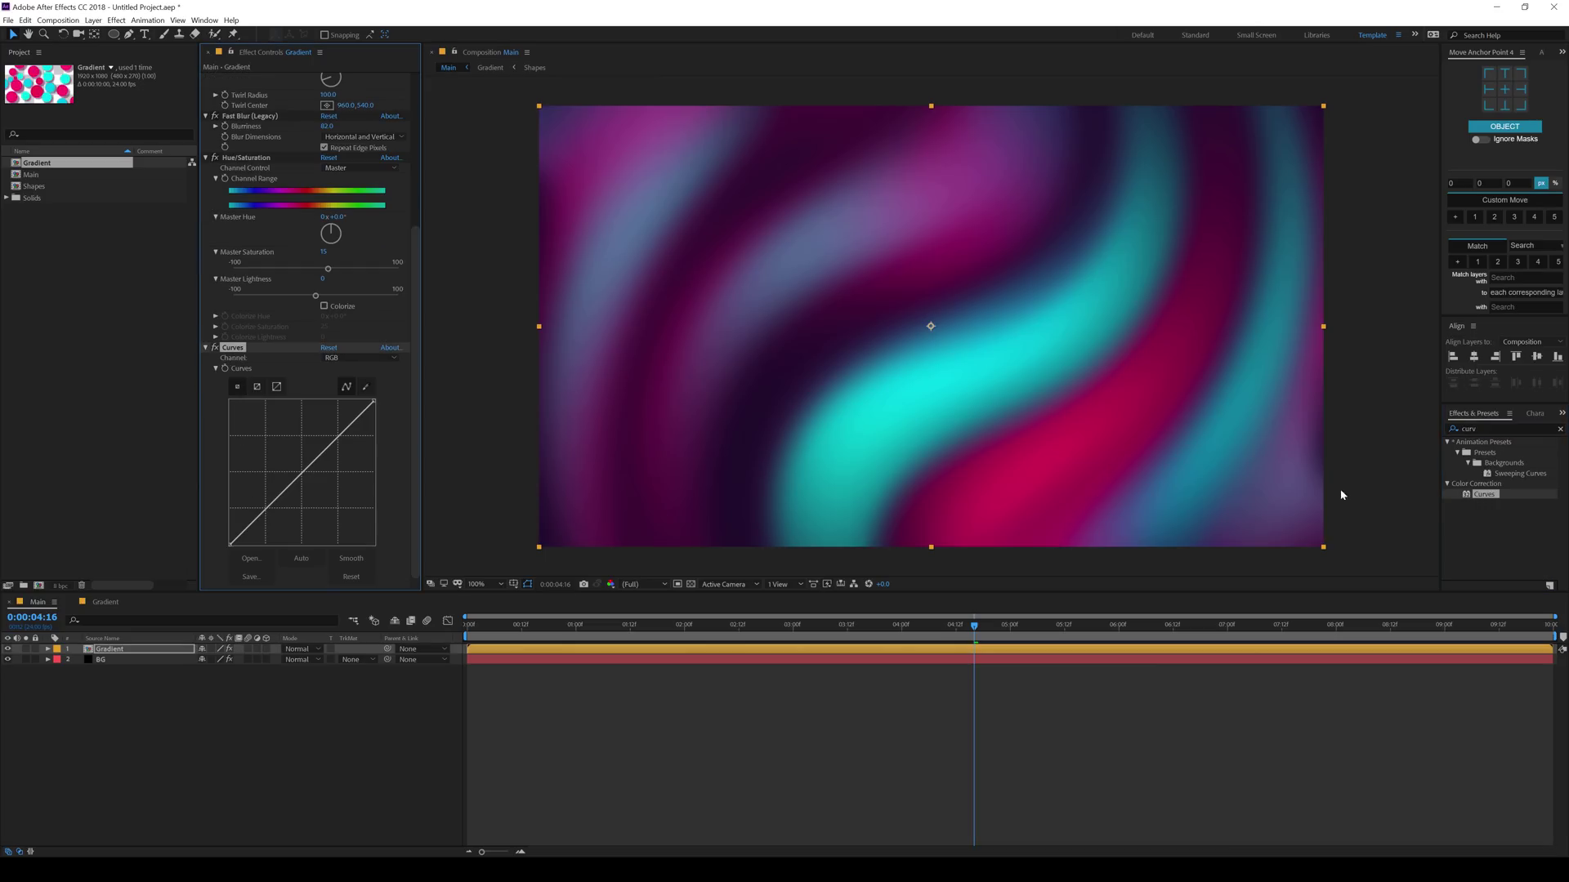
{"action": "left_click", "coordinate": [351, 358]}
{"action": "left_click", "coordinate": [343, 426]}
{"action": "left_click_drag", "start_coordinate": [227, 541], "coordinate": [227, 549]}
{"action": "key", "text": "ctrl+z"}
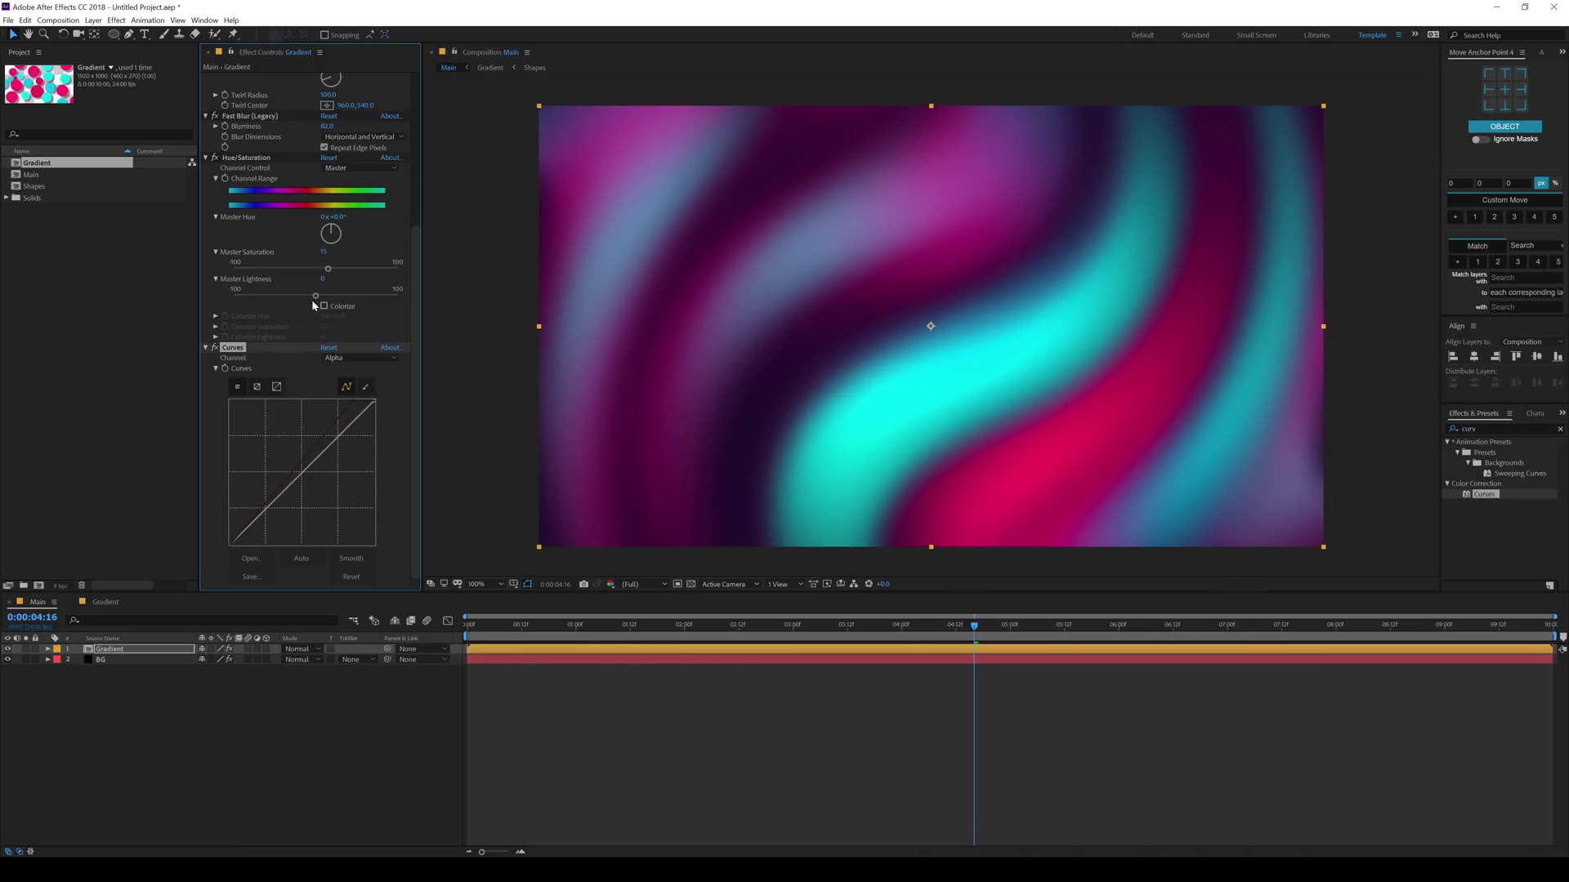
{"action": "scroll", "coordinate": [272, 265], "scroll_direction": "up", "scroll_amount": 3}
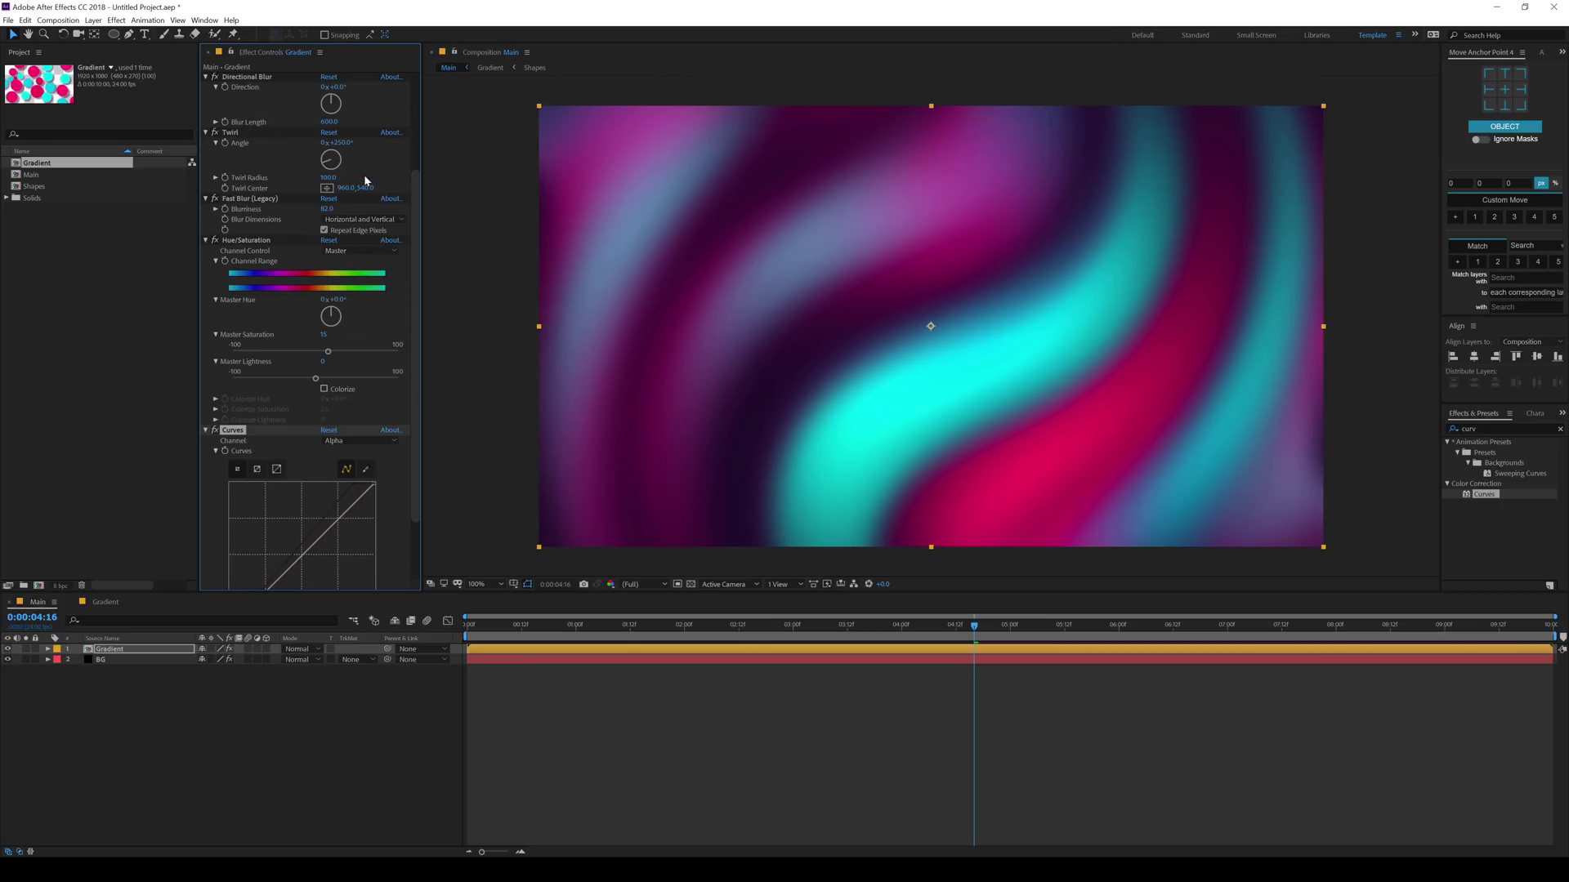
{"action": "left_click_drag", "start_coordinate": [328, 209], "coordinate": [295, 219]}
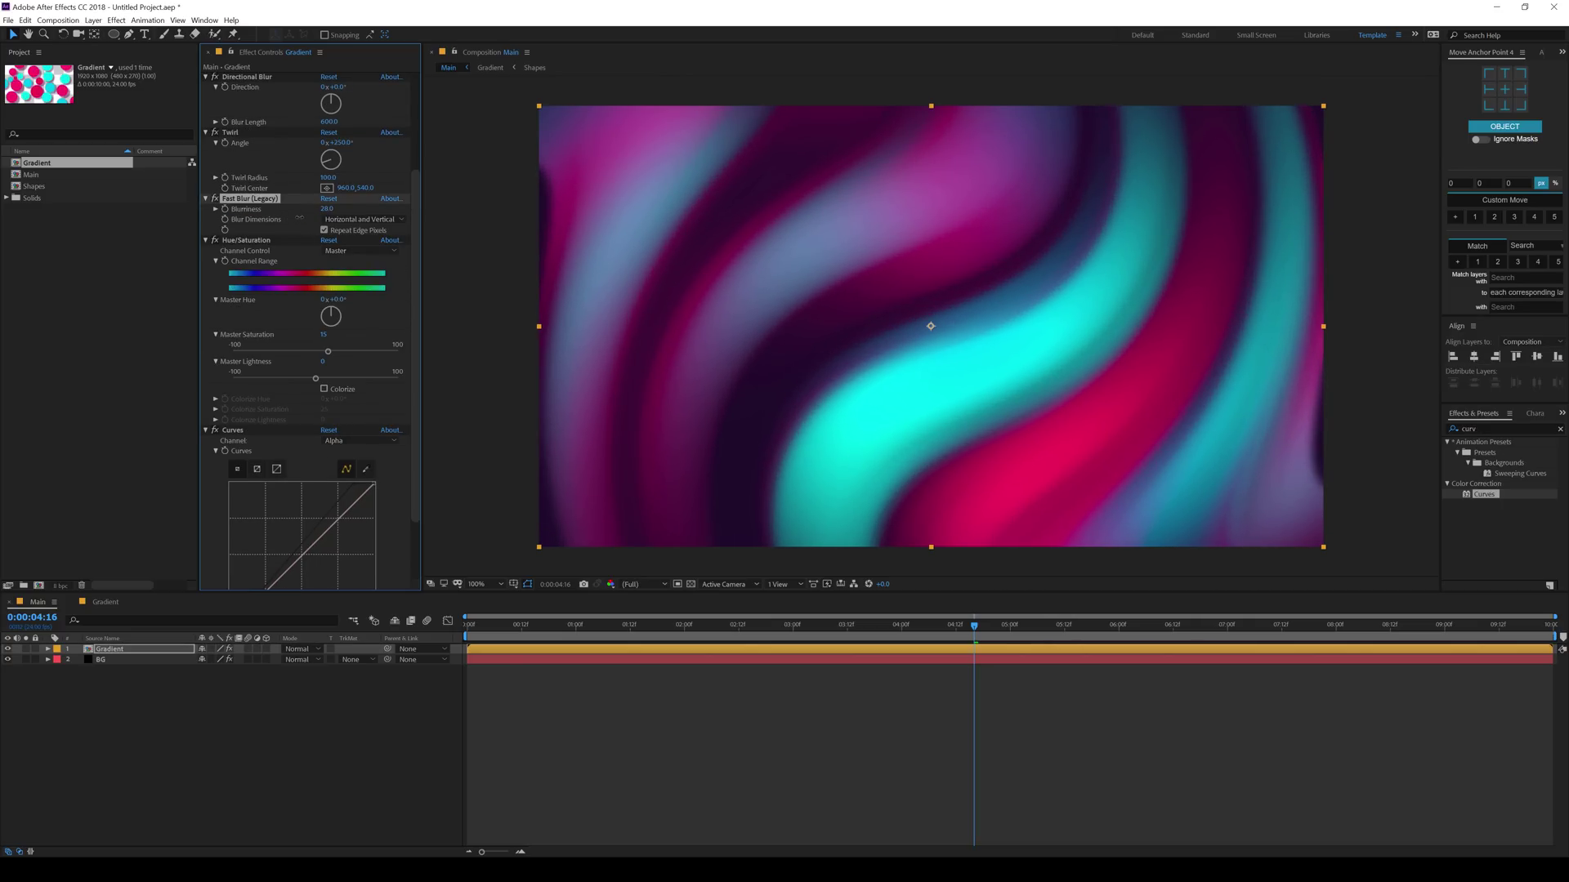
{"action": "left_click", "coordinate": [319, 678]}
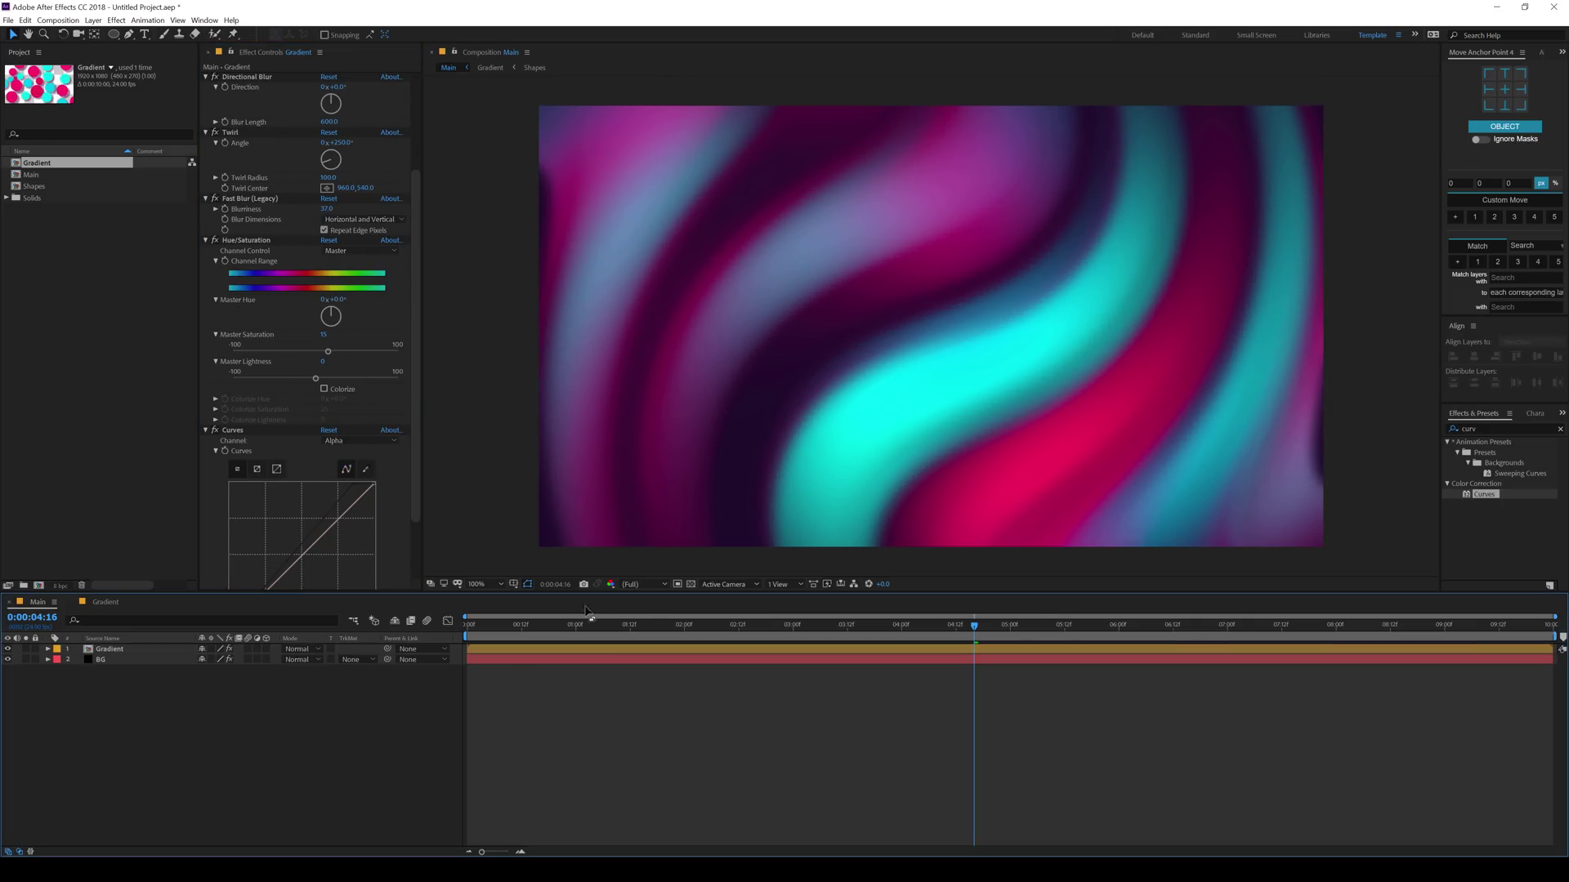
{"action": "key", "text": "space"}
{"action": "left_click_drag", "start_coordinate": [651, 638], "coordinate": [820, 638]}
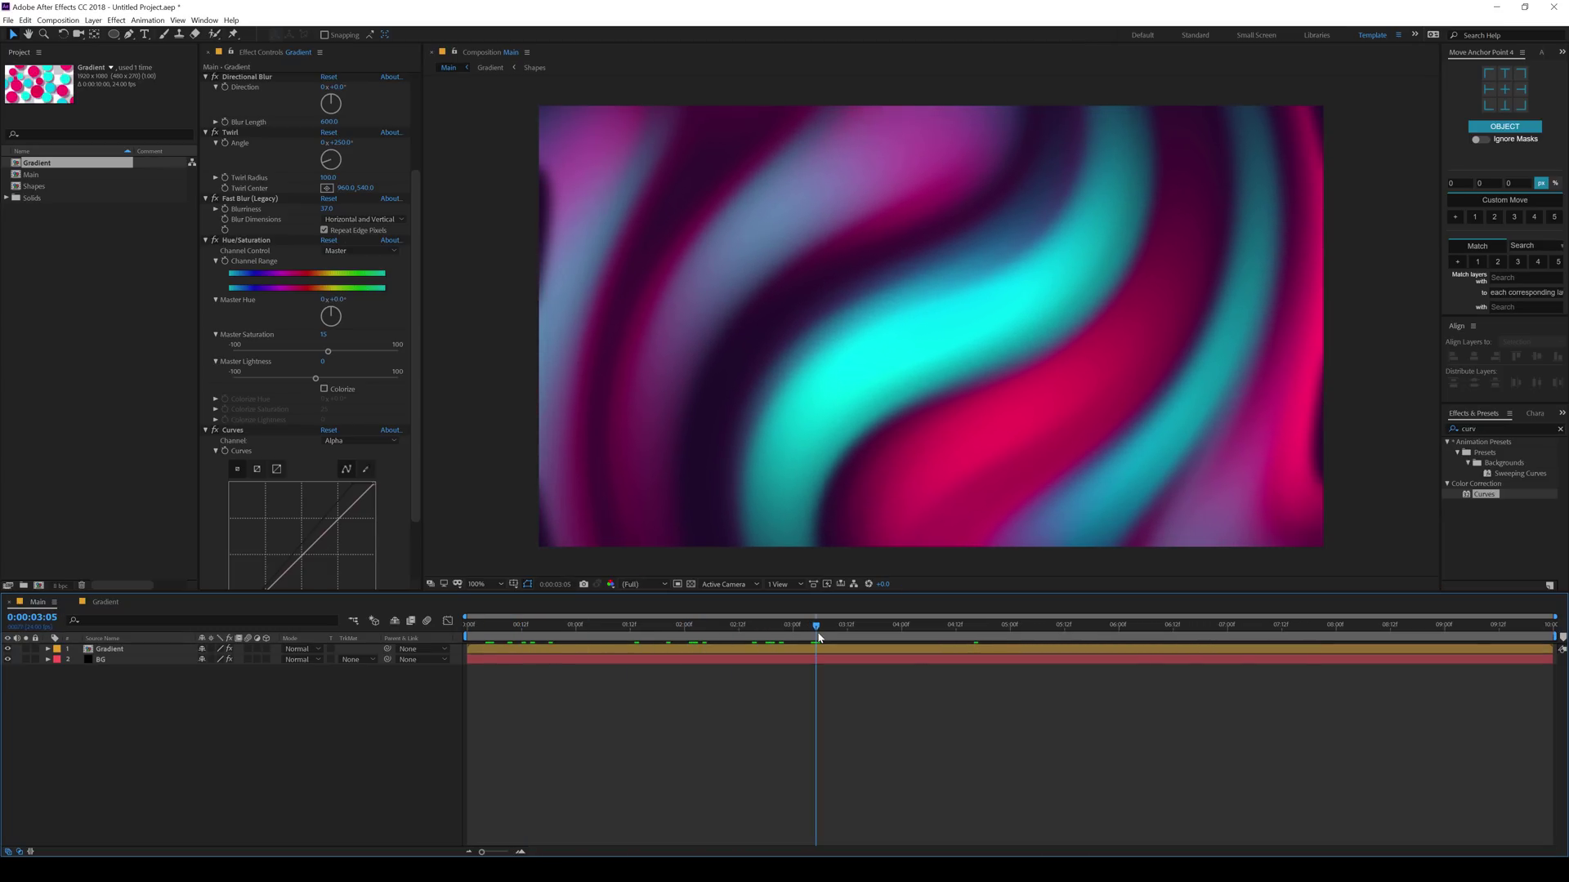